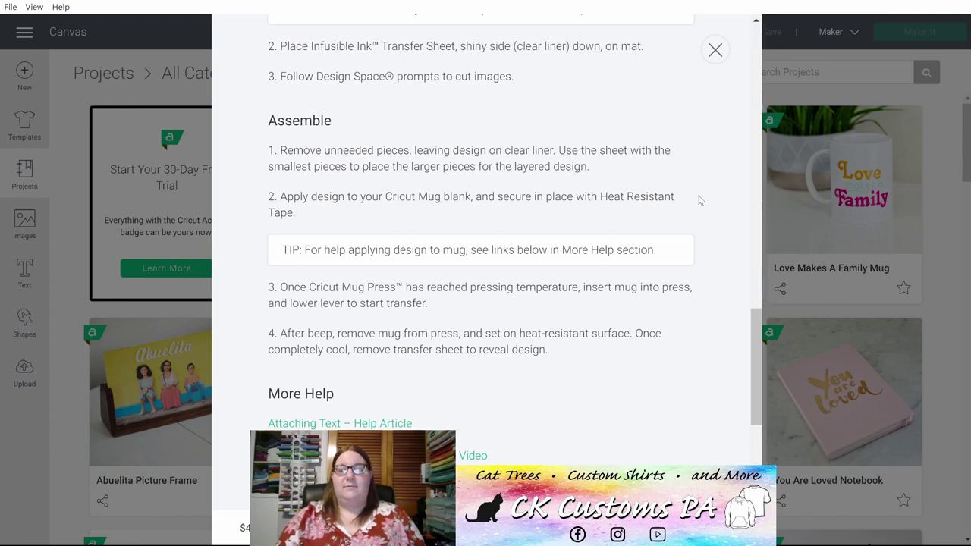
Step: Close the project details and browse the available designs in the image library
{"action": "left_click", "coordinate": [715, 49]}
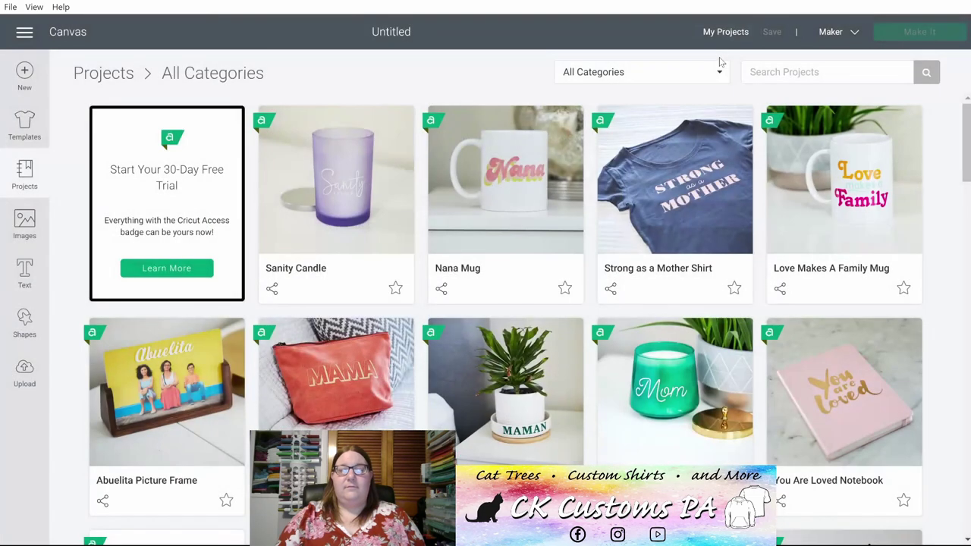
{"action": "left_click", "coordinate": [28, 226]}
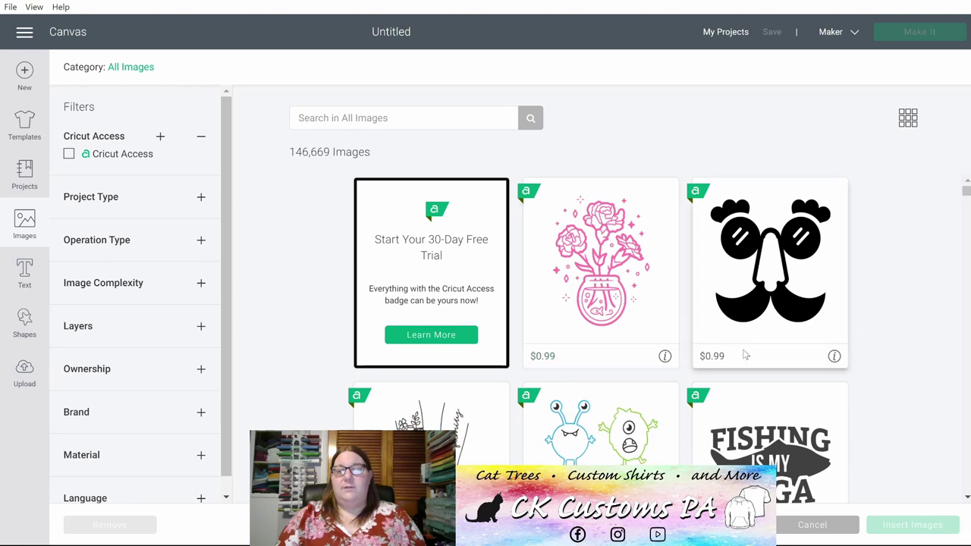
{"action": "scroll", "coordinate": [741, 354], "scroll_direction": "down", "scroll_amount": 3}
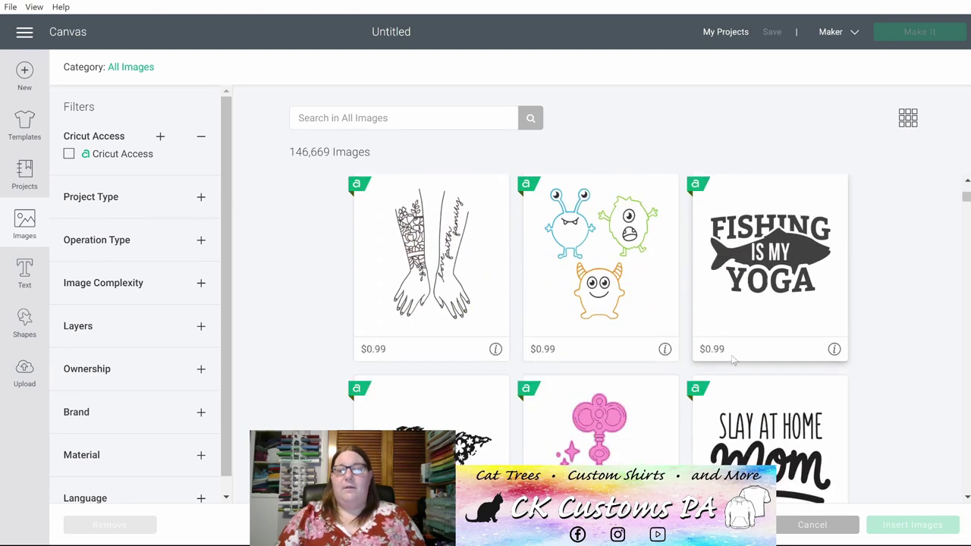
{"action": "scroll", "coordinate": [734, 358], "scroll_direction": "down", "scroll_amount": 2}
{"action": "scroll", "coordinate": [730, 362], "scroll_direction": "down", "scroll_amount": 4}
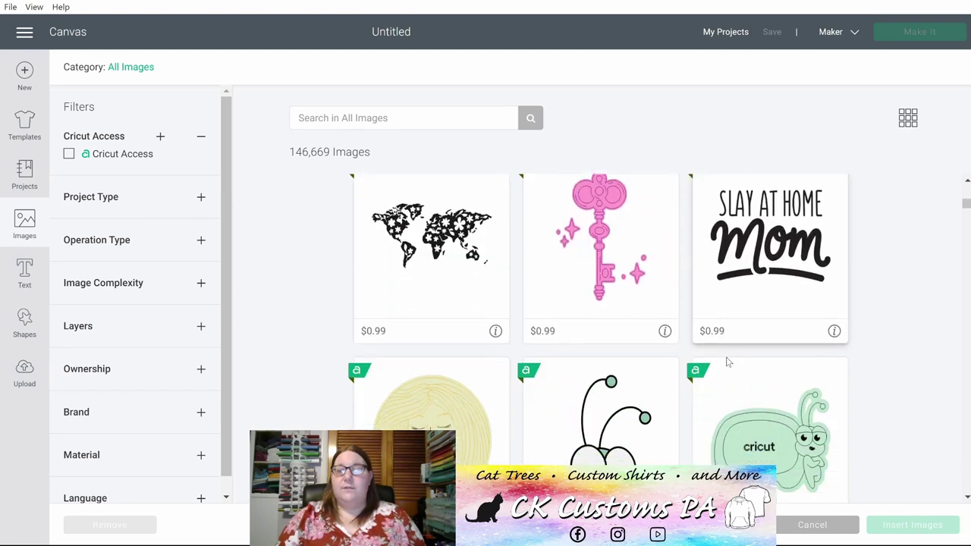
{"action": "scroll", "coordinate": [728, 363], "scroll_direction": "down", "scroll_amount": 3}
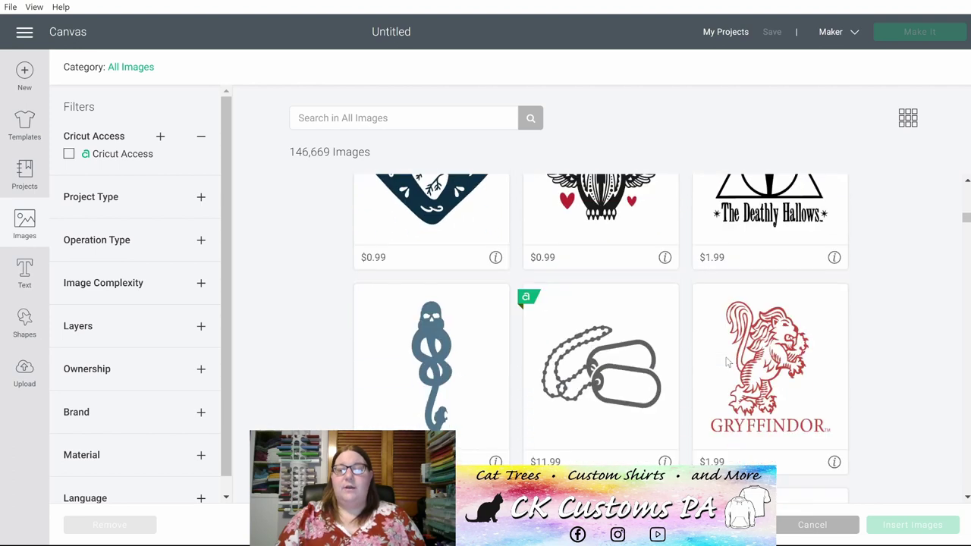
{"action": "scroll", "coordinate": [726, 363], "scroll_direction": "down", "scroll_amount": 5}
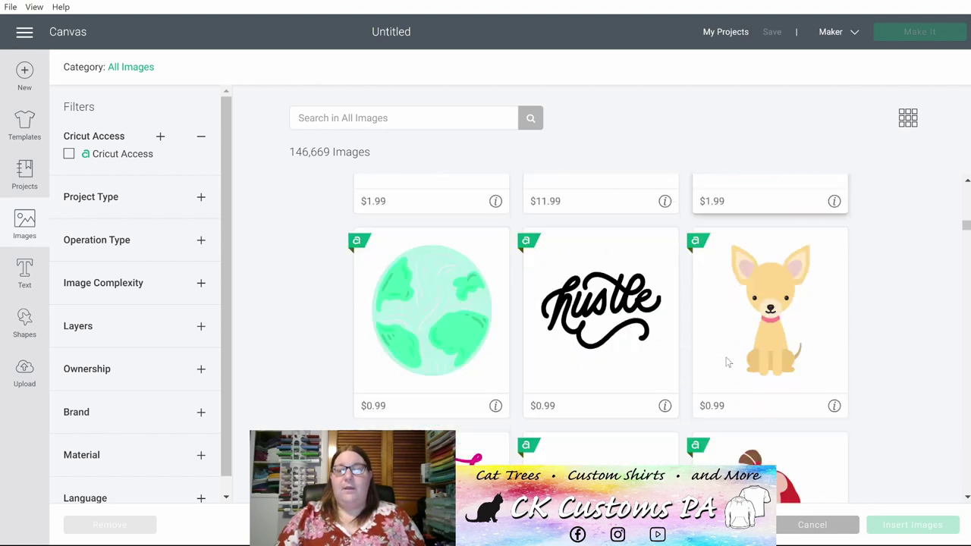
{"action": "scroll", "coordinate": [726, 363], "scroll_direction": "down", "scroll_amount": 2}
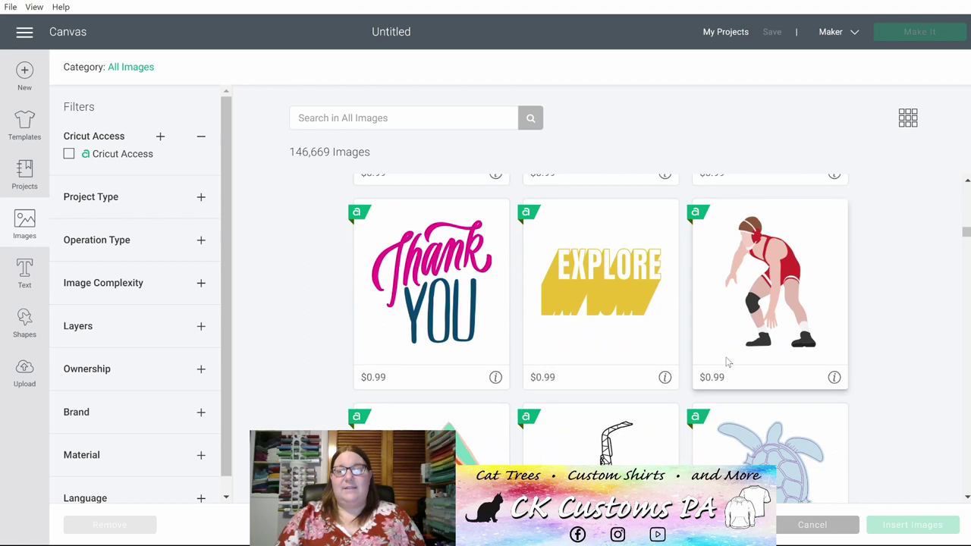
{"action": "scroll", "coordinate": [726, 363], "scroll_direction": "down", "scroll_amount": 4}
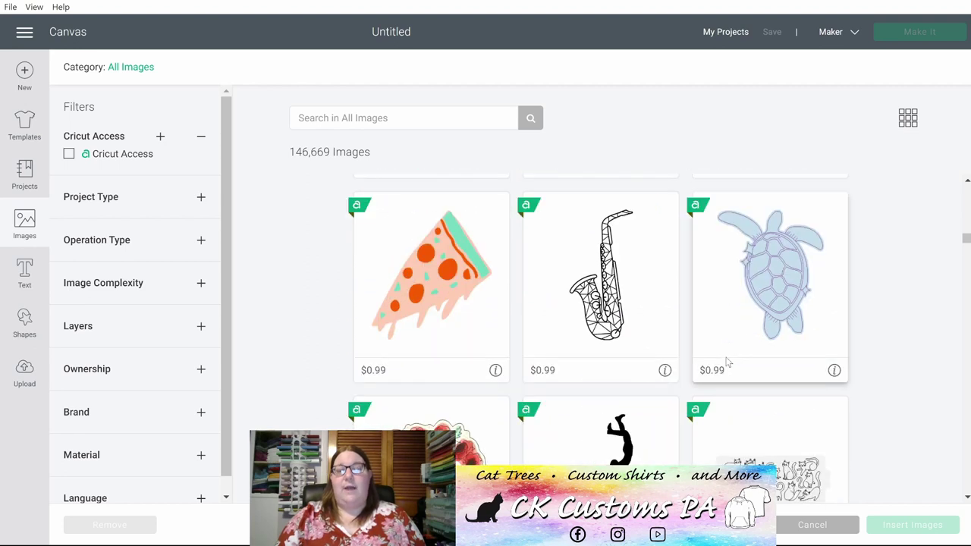
{"action": "scroll", "coordinate": [727, 363], "scroll_direction": "down", "scroll_amount": 2}
{"action": "scroll", "coordinate": [727, 362], "scroll_direction": "down", "scroll_amount": 3}
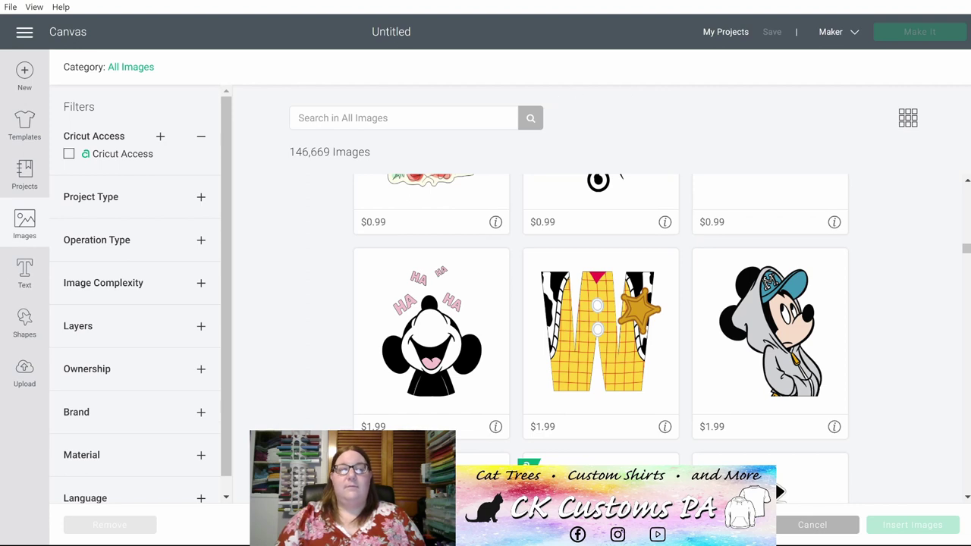
Step: Add the text "Hello" to the canvas
{"action": "left_click", "coordinate": [24, 275]}
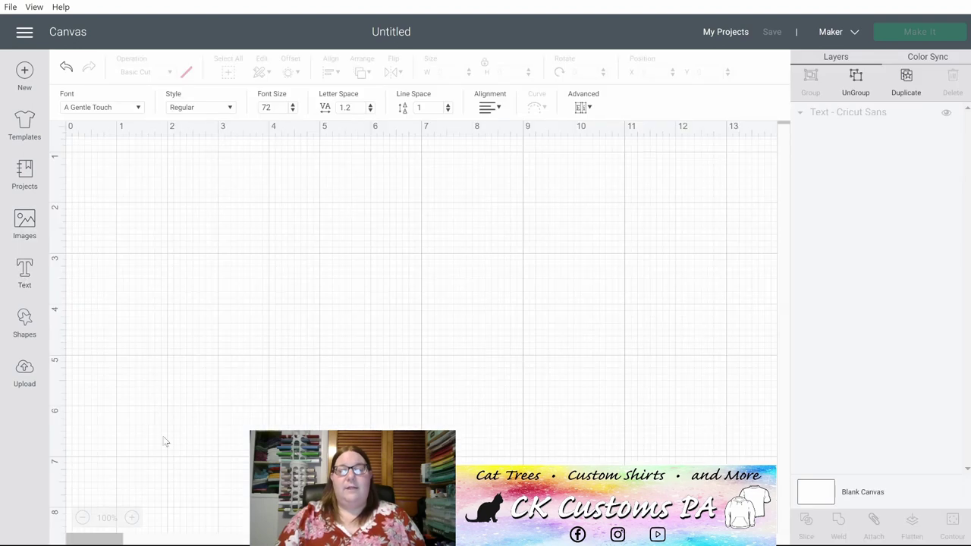
{"action": "left_click", "coordinate": [23, 273]}
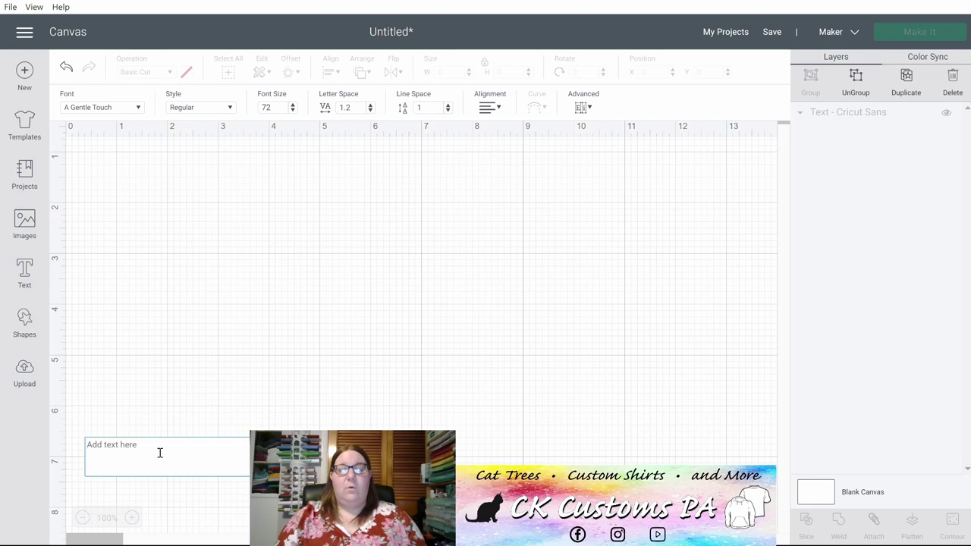
{"action": "type", "text": "Hello"}
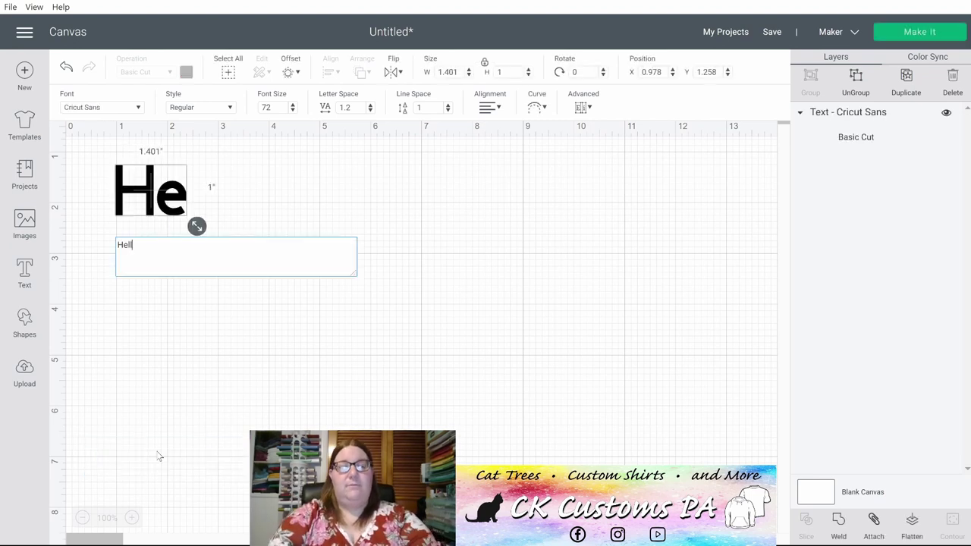
{"action": "left_click", "coordinate": [160, 313]}
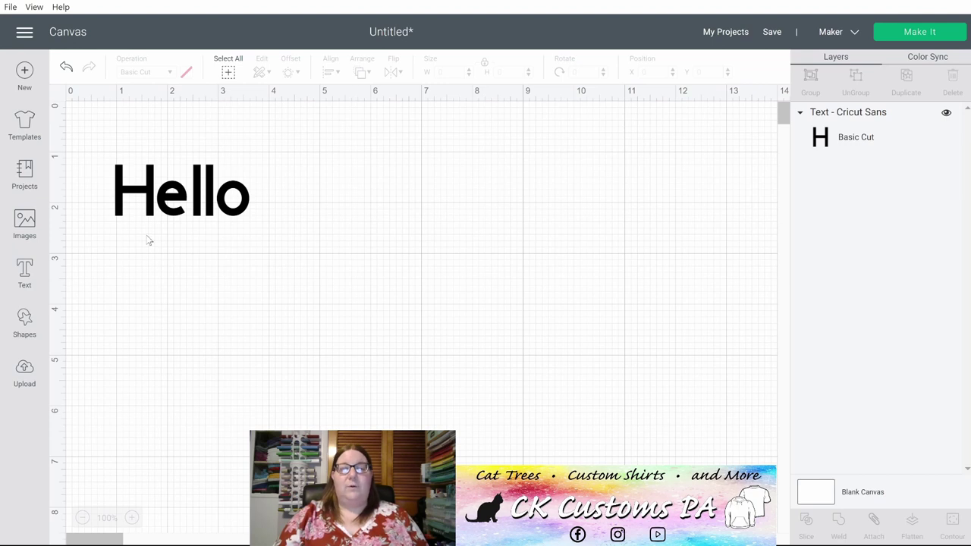
Step: Insert a circle shape and place it beside the Hello text, at about X 5.8, Y 1.0
{"action": "left_click", "coordinate": [24, 323]}
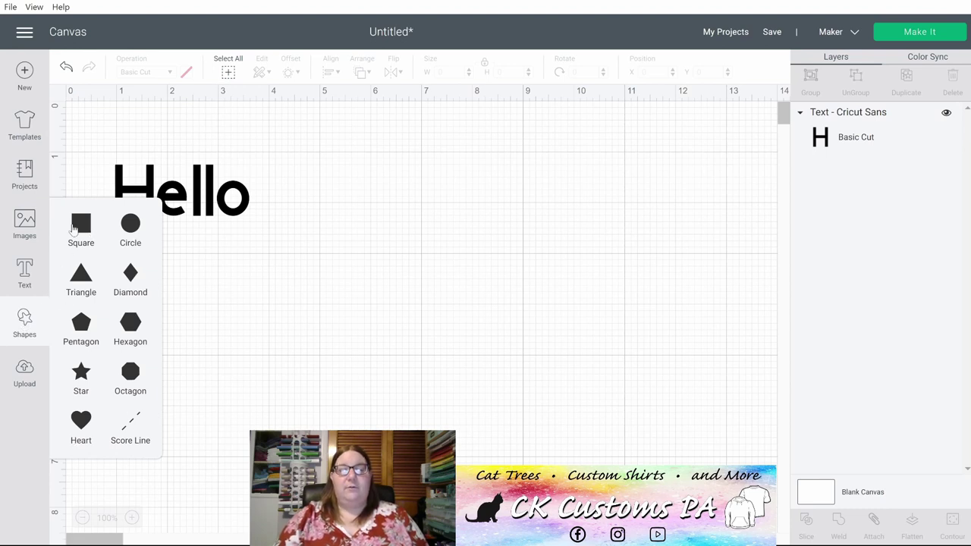
{"action": "left_click", "coordinate": [132, 225]}
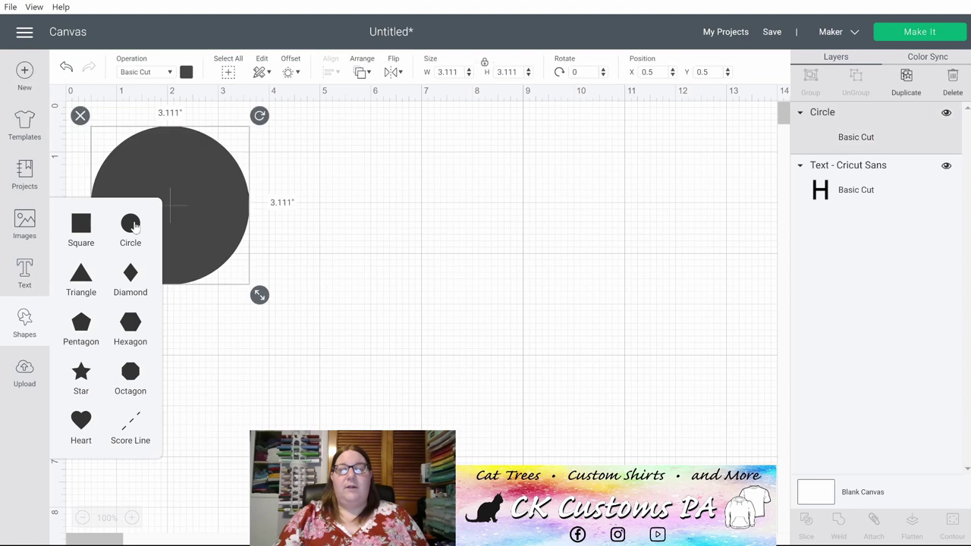
{"action": "left_click_drag", "start_coordinate": [174, 190], "coordinate": [427, 210]}
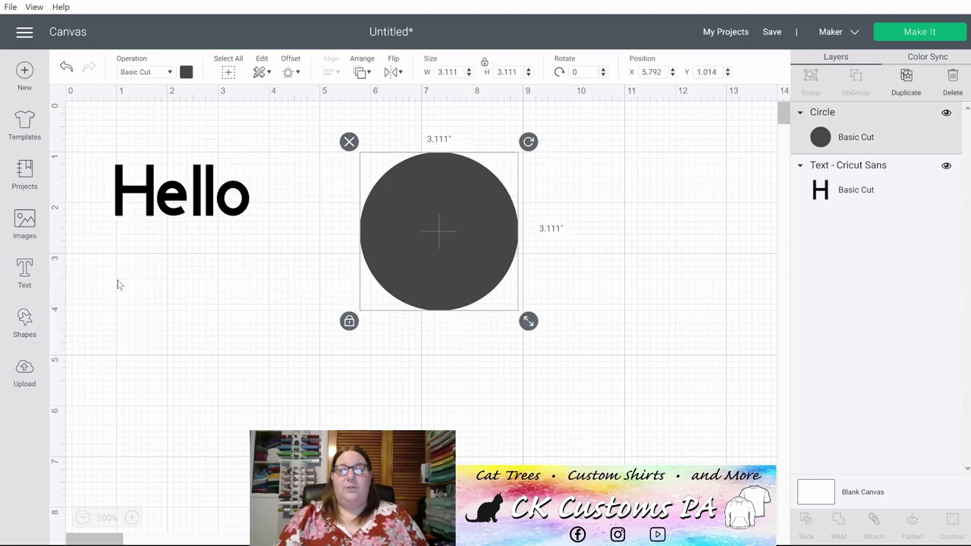
Step: Upload the Happy Easter egg image from the computer and set its image type to Complex
{"action": "left_click", "coordinate": [25, 369]}
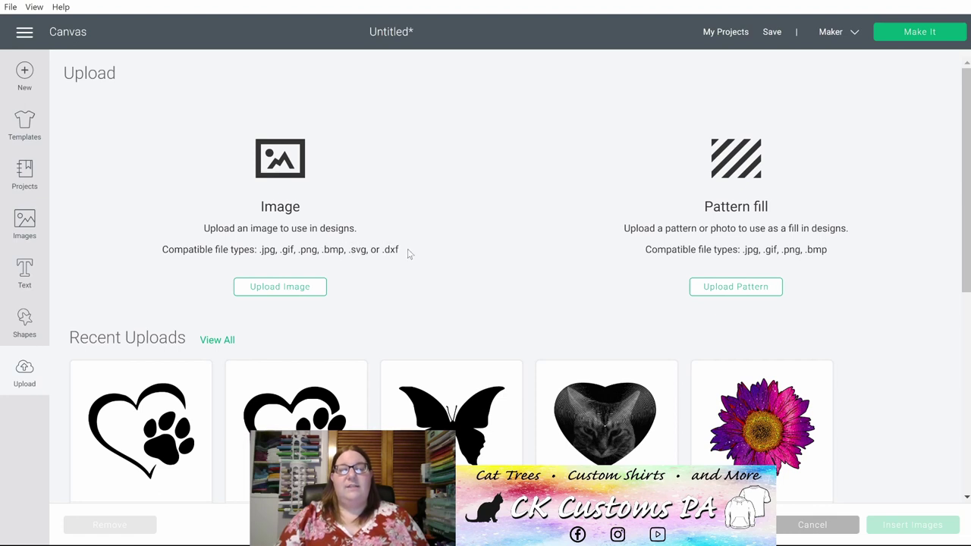
{"action": "left_click", "coordinate": [270, 294]}
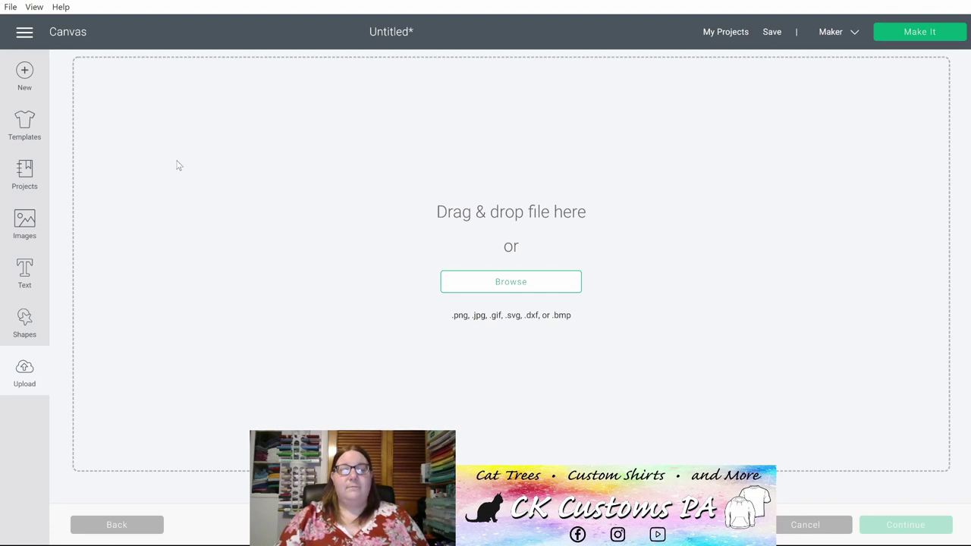
{"action": "left_click_drag", "start_coordinate": [177, 166], "coordinate": [459, 268]}
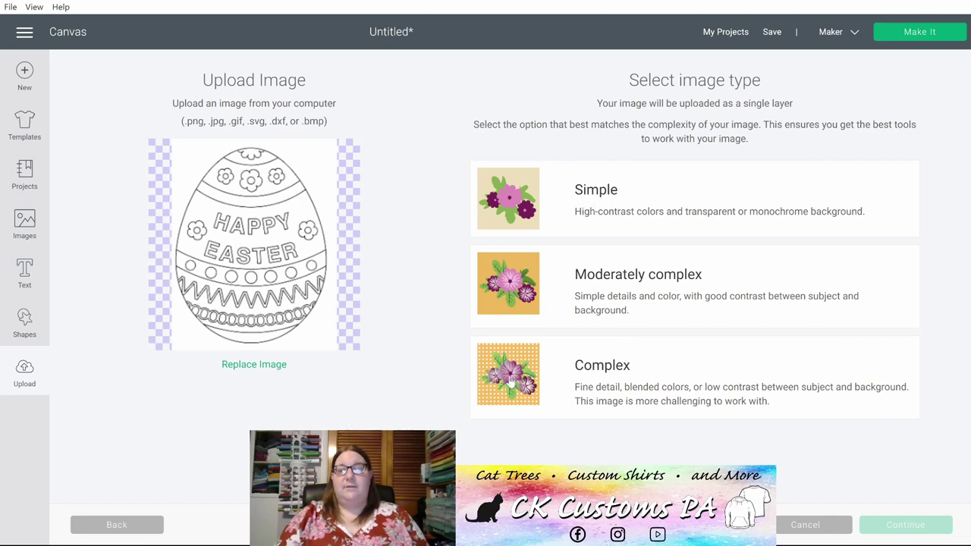
{"action": "left_click", "coordinate": [596, 372]}
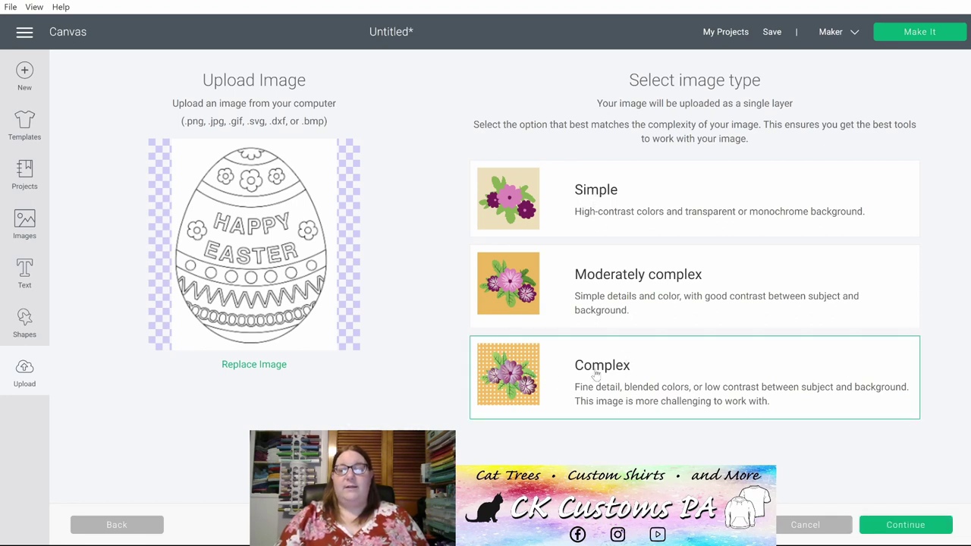
{"action": "left_click", "coordinate": [904, 525]}
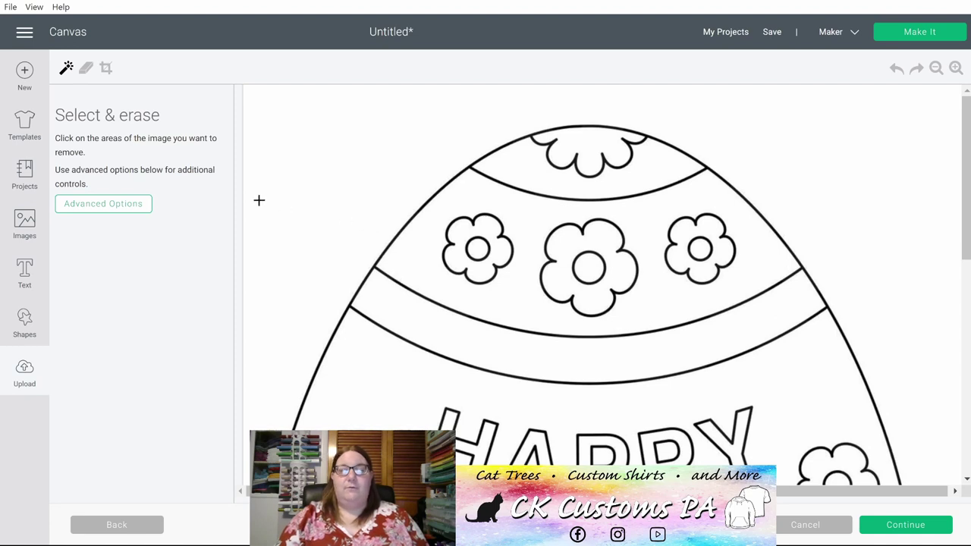
Step: Reduce the egg image's colors to 2 and set the color tolerance to 88
{"action": "left_click", "coordinate": [88, 206]}
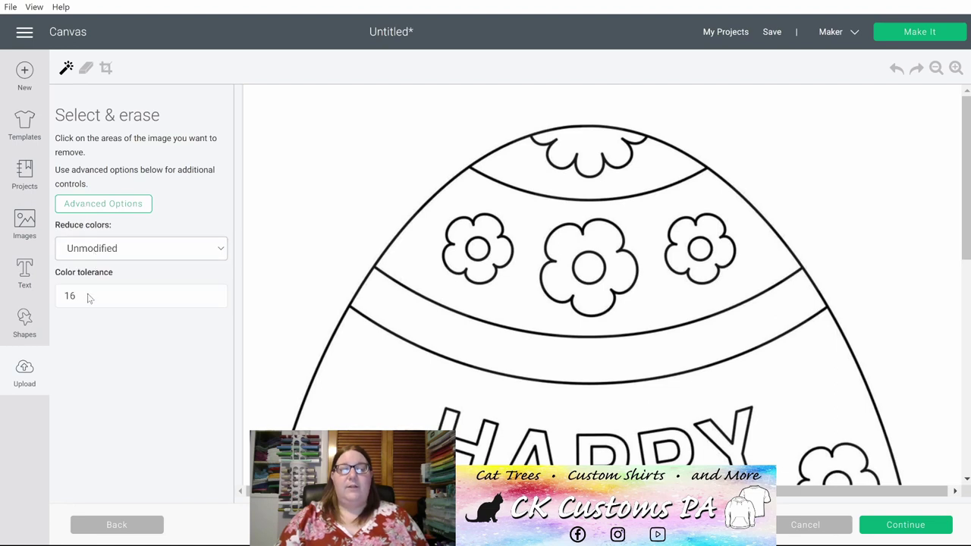
{"action": "left_click_drag", "start_coordinate": [87, 298], "coordinate": [55, 302]}
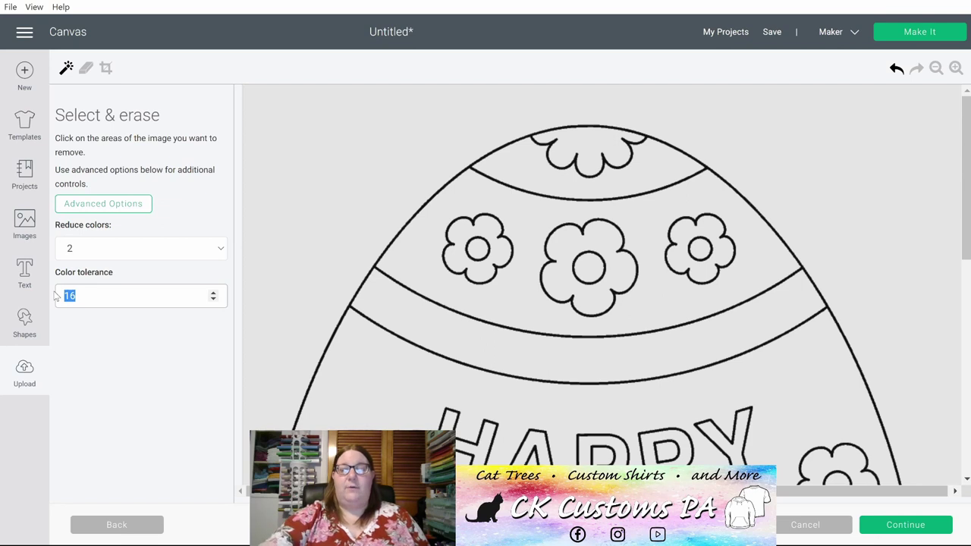
{"action": "type", "text": "88"}
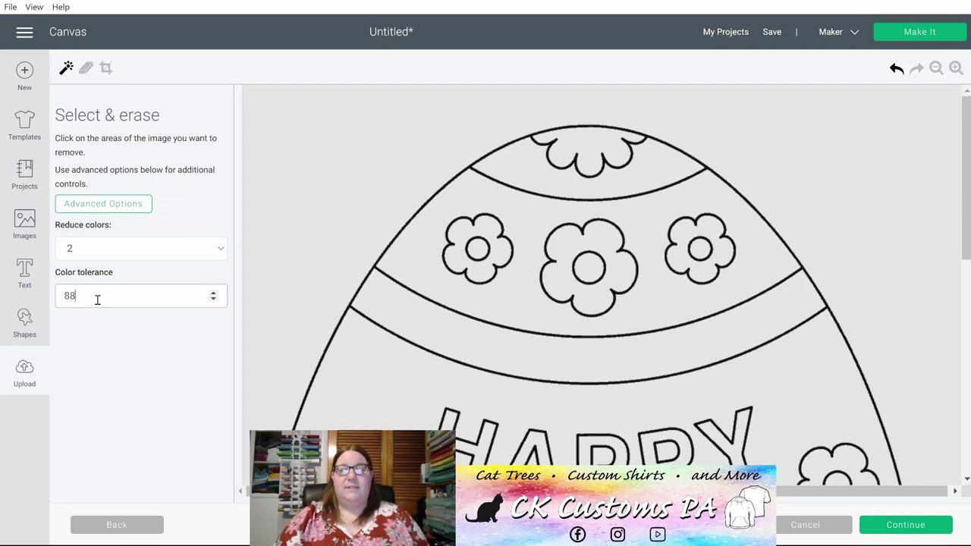
{"action": "left_click", "coordinate": [128, 377]}
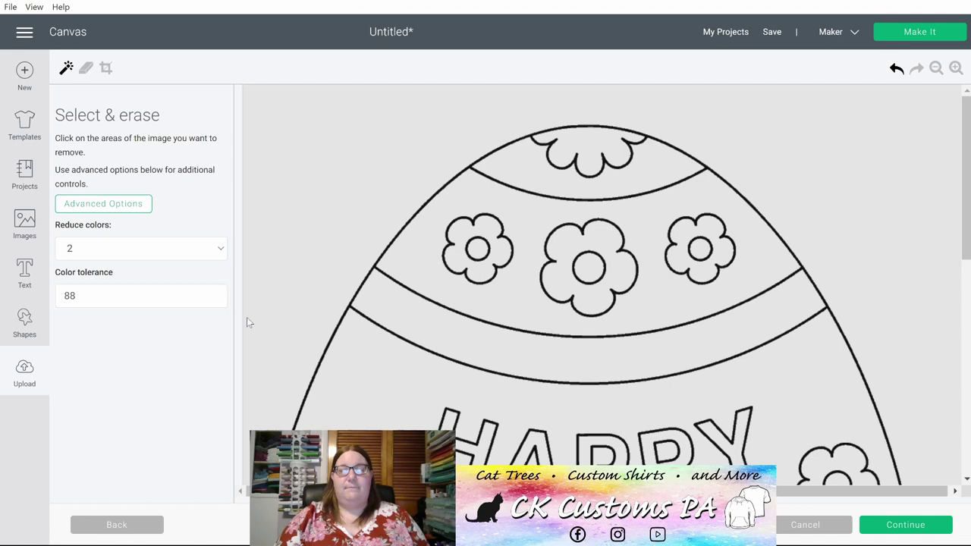
Step: Erase the background outside the egg, the fill of its upper bands and flowers, and the area around the lettering
{"action": "left_click", "coordinate": [323, 203]}
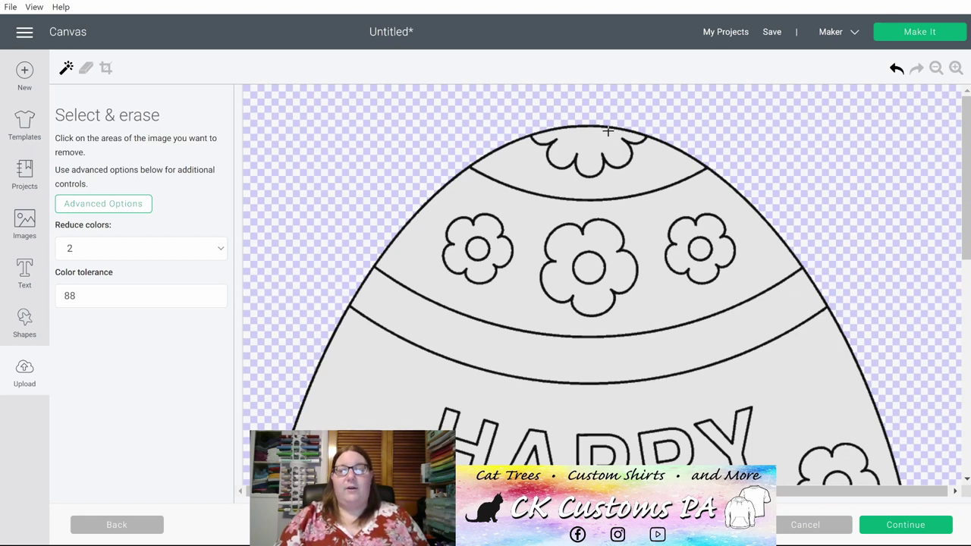
{"action": "left_click", "coordinate": [584, 145]}
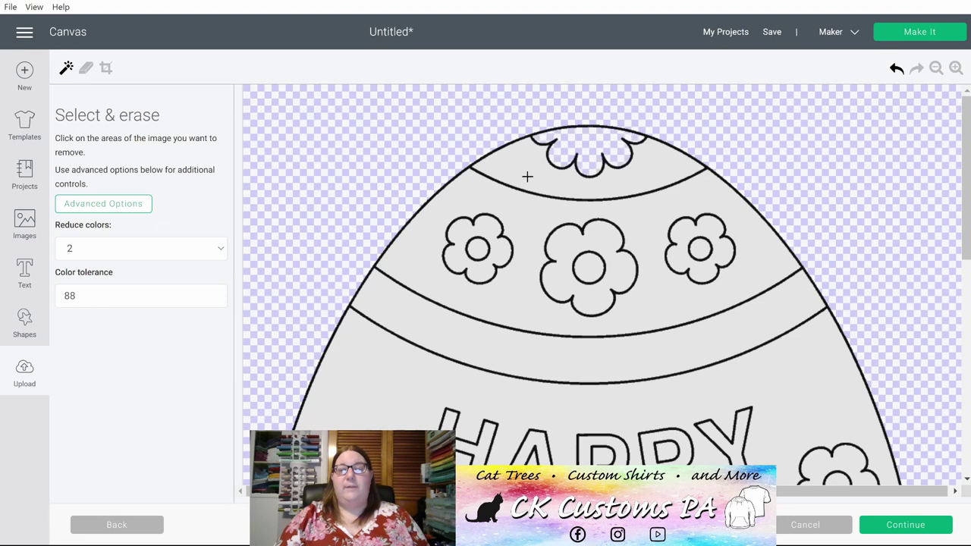
{"action": "left_click", "coordinate": [436, 224]}
{"action": "left_click", "coordinate": [461, 232]}
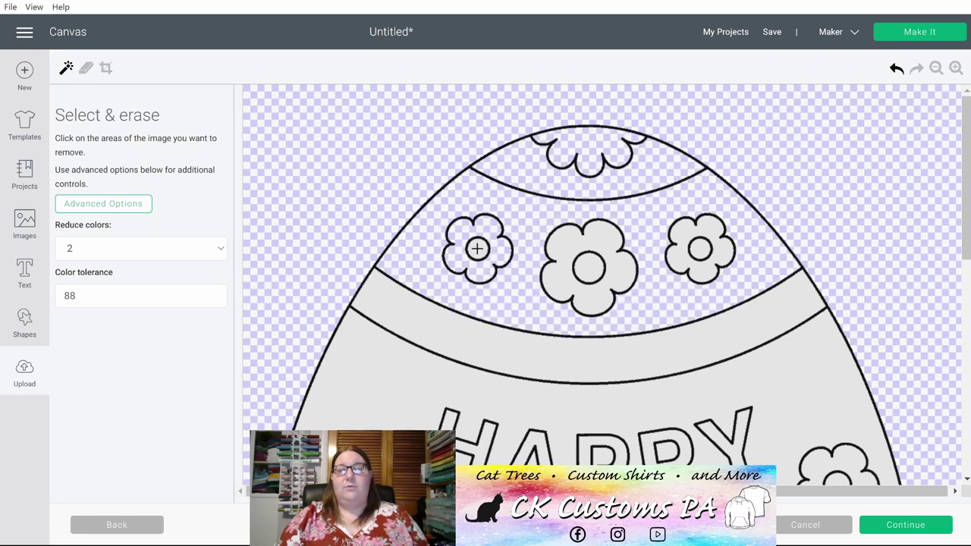
{"action": "left_click", "coordinate": [590, 267]}
{"action": "left_click", "coordinate": [606, 245]}
{"action": "left_click", "coordinate": [688, 231]}
{"action": "left_click", "coordinate": [697, 244]}
{"action": "left_click", "coordinate": [616, 373]}
{"action": "left_click", "coordinate": [588, 411]}
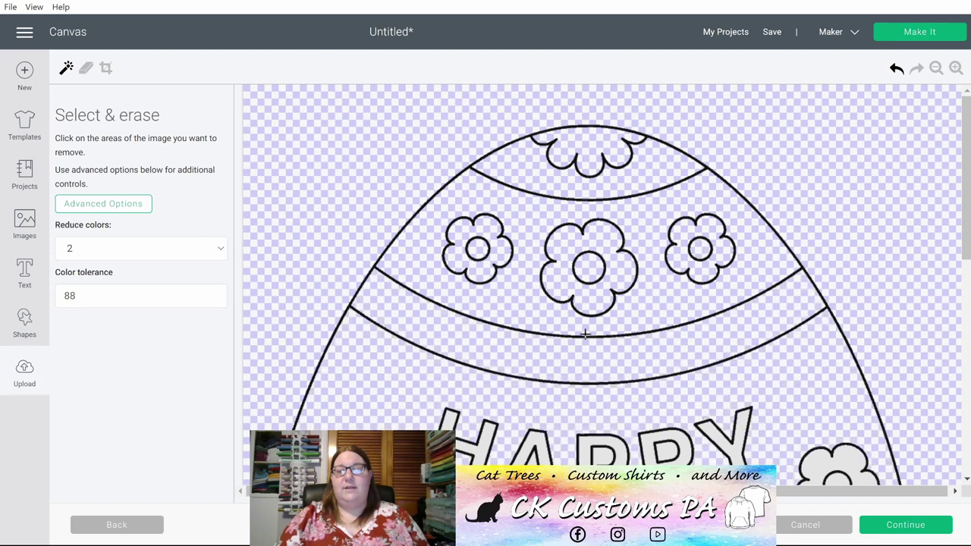
Step: Erase the fill inside the HAPPY EASTER letters and the two flowers beside the lettering
{"action": "scroll", "coordinate": [587, 342], "scroll_direction": "down", "scroll_amount": 4}
{"action": "left_click", "coordinate": [446, 299]}
{"action": "left_click", "coordinate": [522, 328]}
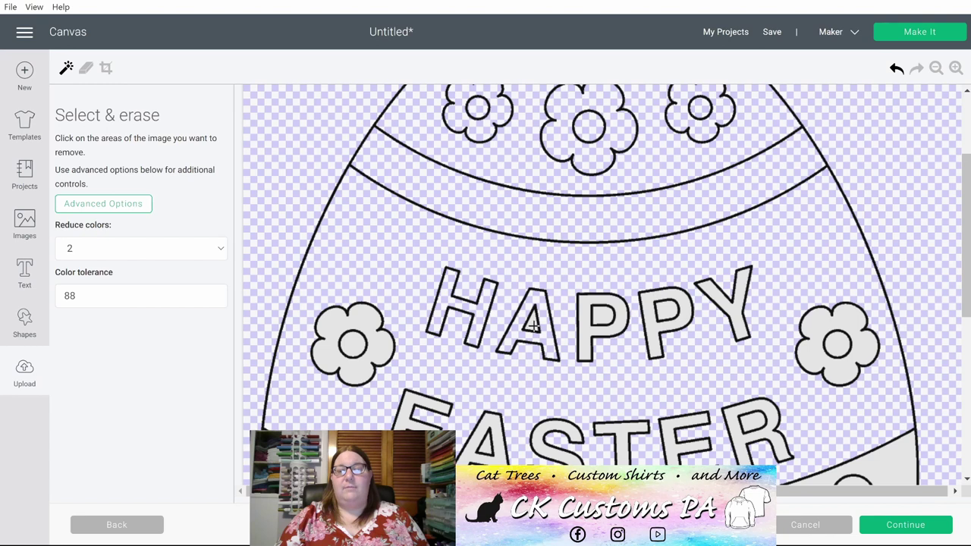
{"action": "left_click", "coordinate": [590, 332]}
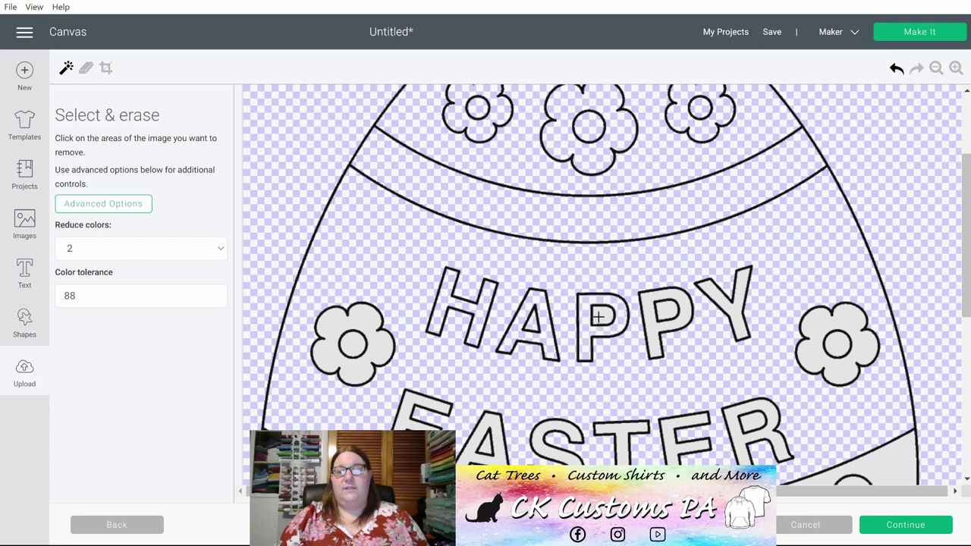
{"action": "left_click", "coordinate": [652, 321]}
{"action": "left_click", "coordinate": [729, 317]}
{"action": "left_click", "coordinate": [821, 323]}
{"action": "left_click", "coordinate": [740, 436]}
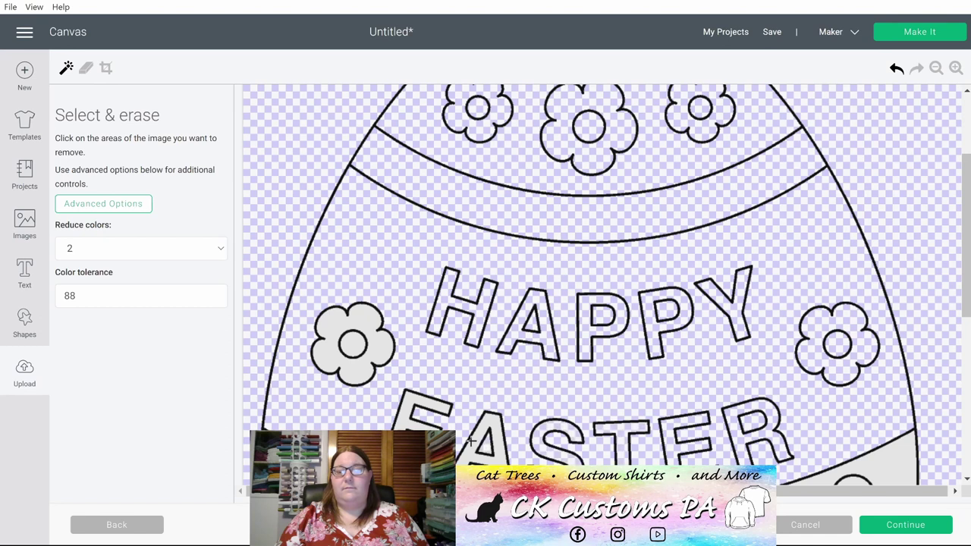
{"action": "left_click", "coordinate": [351, 342]}
Step: Erase the fill of the circles, the band around them, and the zigzag band below it on the egg
{"action": "scroll", "coordinate": [357, 318], "scroll_direction": "down", "scroll_amount": 5}
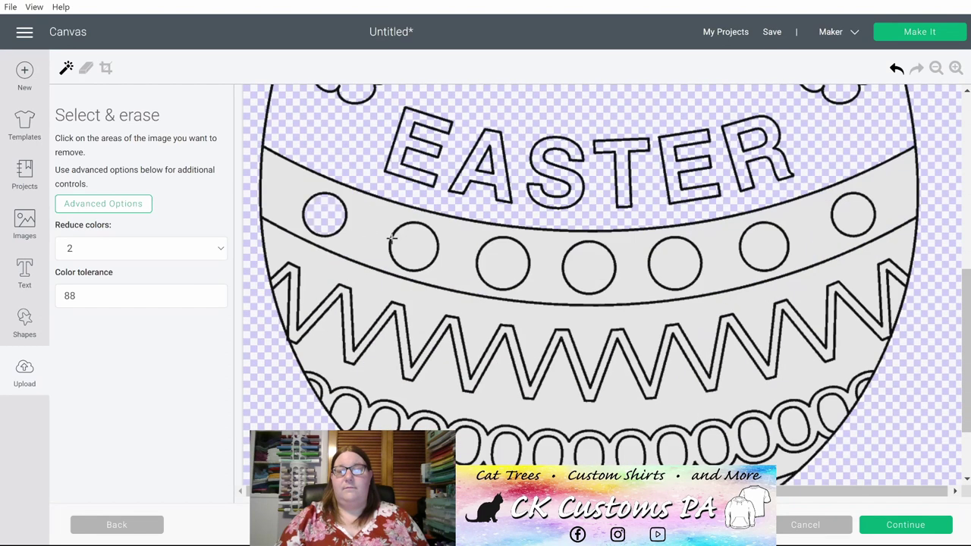
{"action": "left_click", "coordinate": [578, 260]}
{"action": "left_click", "coordinate": [808, 238]}
{"action": "left_click", "coordinate": [813, 326]}
{"action": "left_click", "coordinate": [793, 369]}
{"action": "left_click", "coordinate": [854, 401]}
{"action": "left_click", "coordinate": [281, 300]}
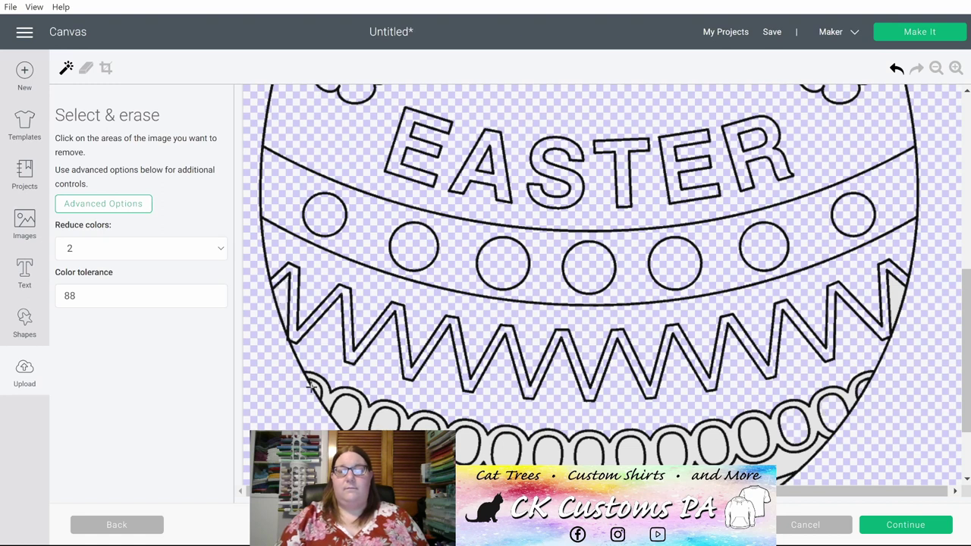
Step: Erase the fill of the scalloped band with its ovals and of the section at the bottom of the egg
{"action": "left_click", "coordinate": [333, 403]}
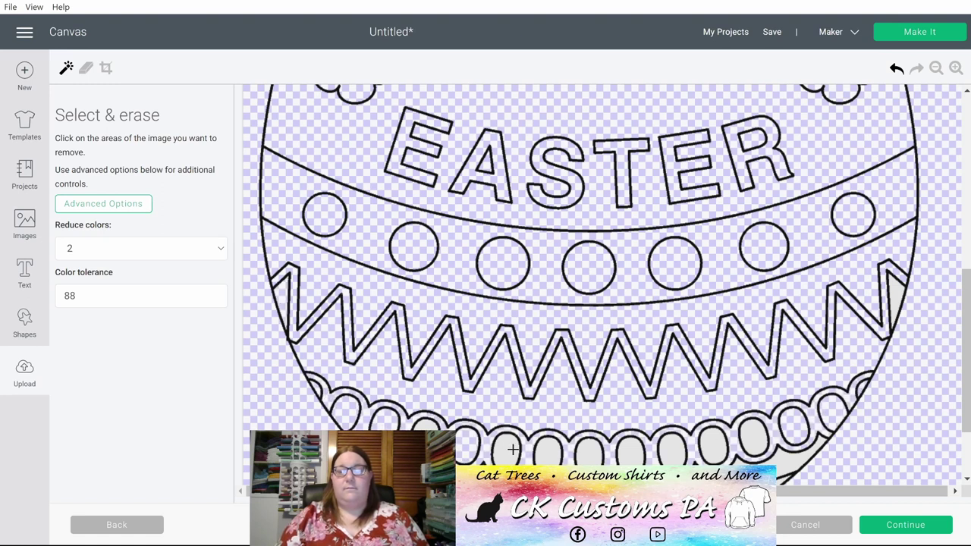
{"action": "scroll", "coordinate": [747, 392], "scroll_direction": "down", "scroll_amount": 3}
{"action": "left_click", "coordinate": [538, 395]}
{"action": "scroll", "coordinate": [546, 386], "scroll_direction": "up", "scroll_amount": 12}
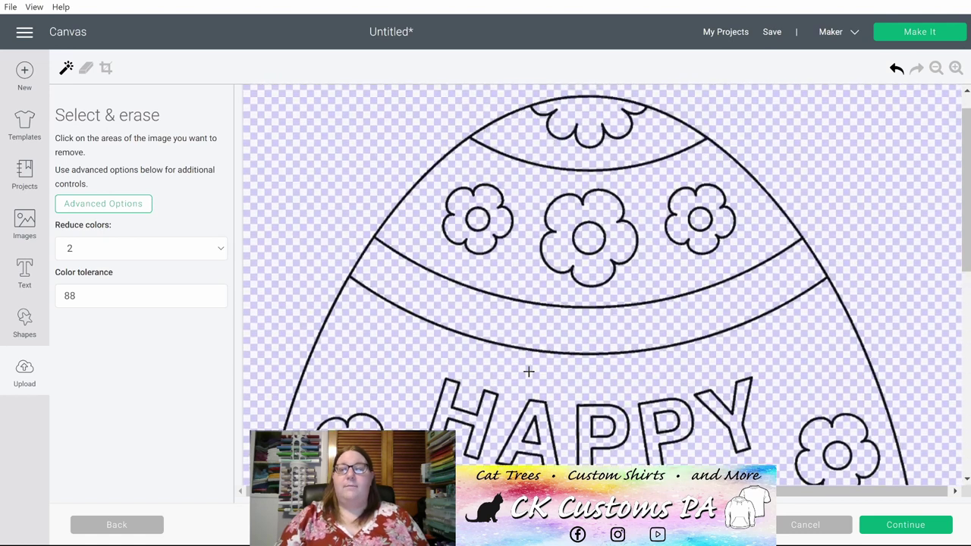
{"action": "left_click", "coordinate": [898, 69]}
{"action": "scroll", "coordinate": [713, 265], "scroll_direction": "down", "scroll_amount": 12}
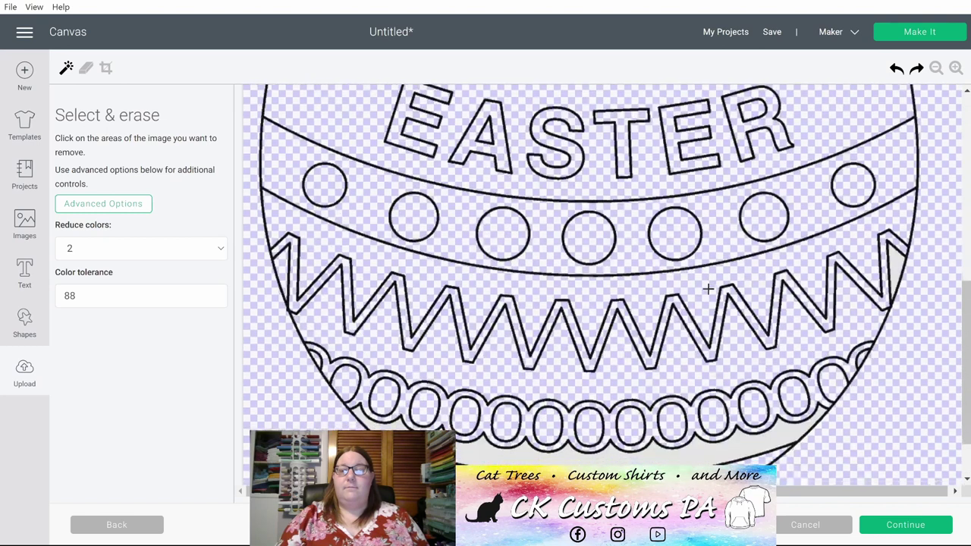
{"action": "left_click", "coordinate": [519, 460]}
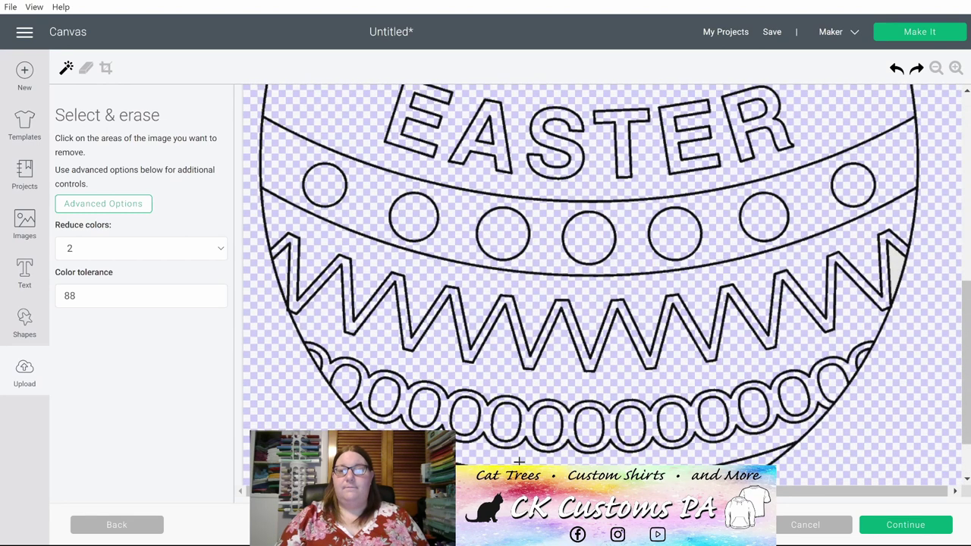
Step: Check the whole egg for leftover background and erase the remaining sliver of fill at the right end of the zigzag band
{"action": "left_click", "coordinate": [934, 69]}
{"action": "left_click", "coordinate": [936, 68]}
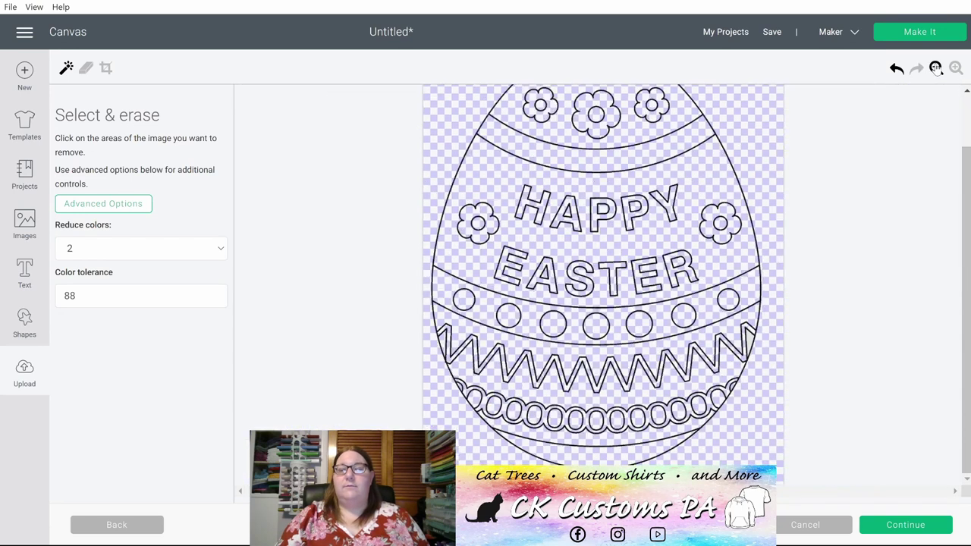
{"action": "left_click", "coordinate": [955, 69]}
{"action": "left_click", "coordinate": [955, 69]}
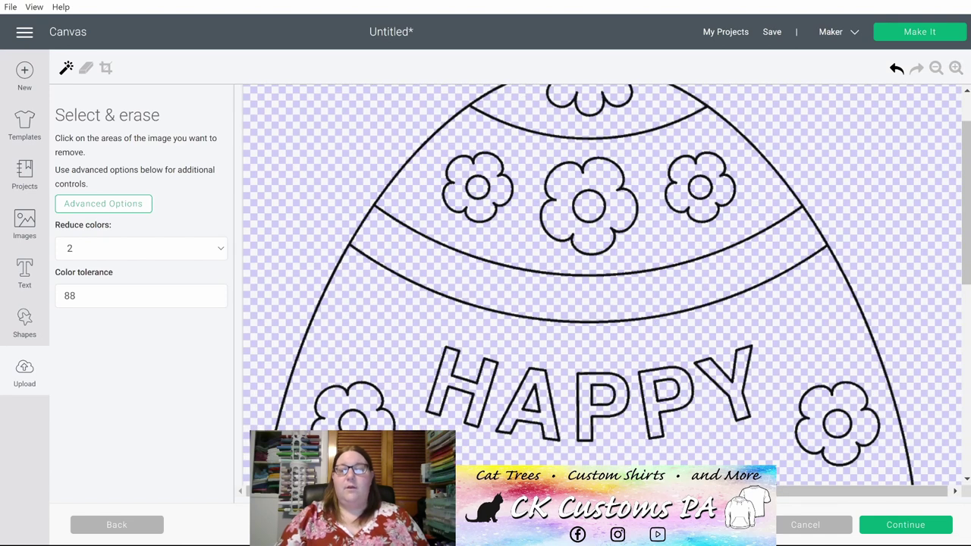
{"action": "left_click", "coordinate": [596, 219]}
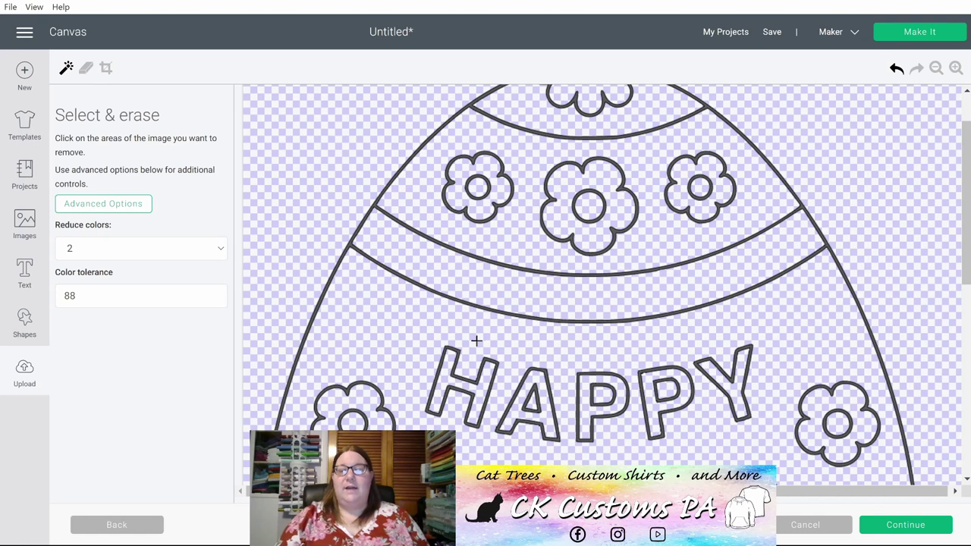
{"action": "scroll", "coordinate": [477, 340], "scroll_direction": "up", "scroll_amount": 1}
{"action": "scroll", "coordinate": [476, 343], "scroll_direction": "down", "scroll_amount": 2}
{"action": "scroll", "coordinate": [476, 344], "scroll_direction": "down", "scroll_amount": 4}
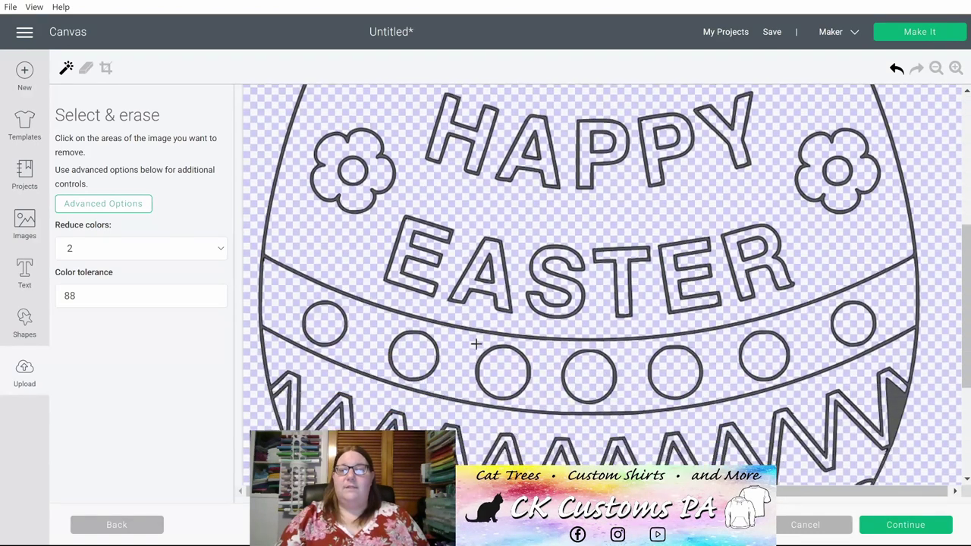
{"action": "scroll", "coordinate": [616, 397], "scroll_direction": "down", "scroll_amount": 4}
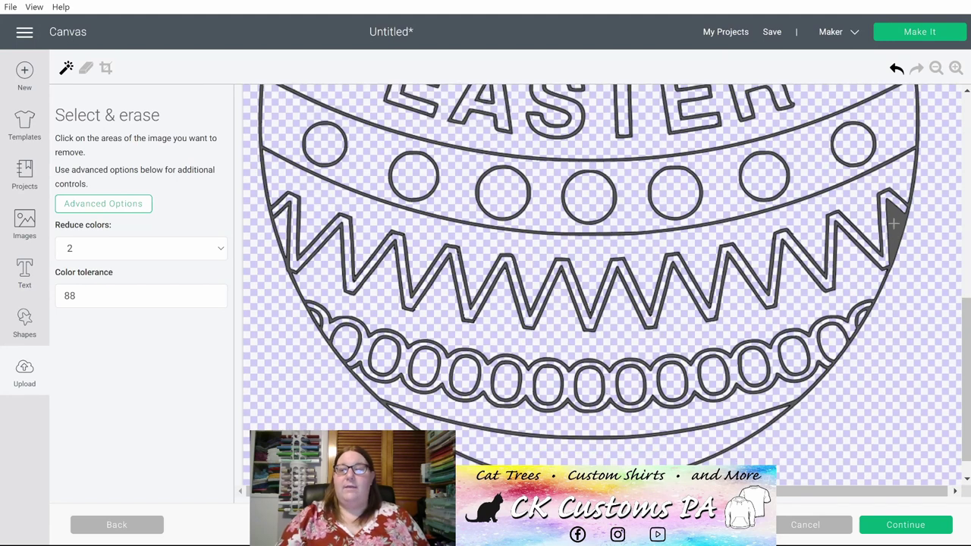
{"action": "left_click", "coordinate": [893, 222]}
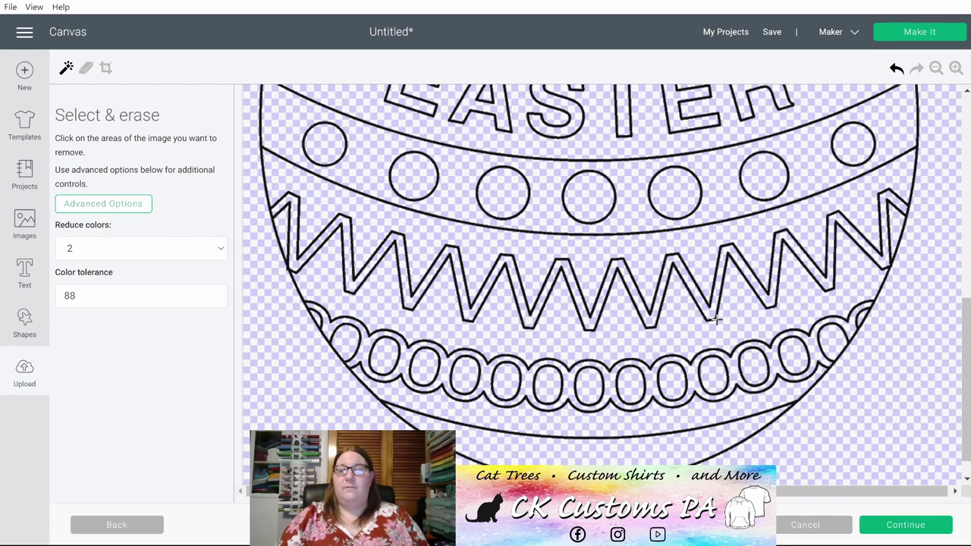
Step: Finish the background removal and upload the easter egg image as a Cut Image
{"action": "scroll", "coordinate": [588, 378], "scroll_direction": "up", "scroll_amount": 2}
{"action": "scroll", "coordinate": [588, 371], "scroll_direction": "up", "scroll_amount": 6}
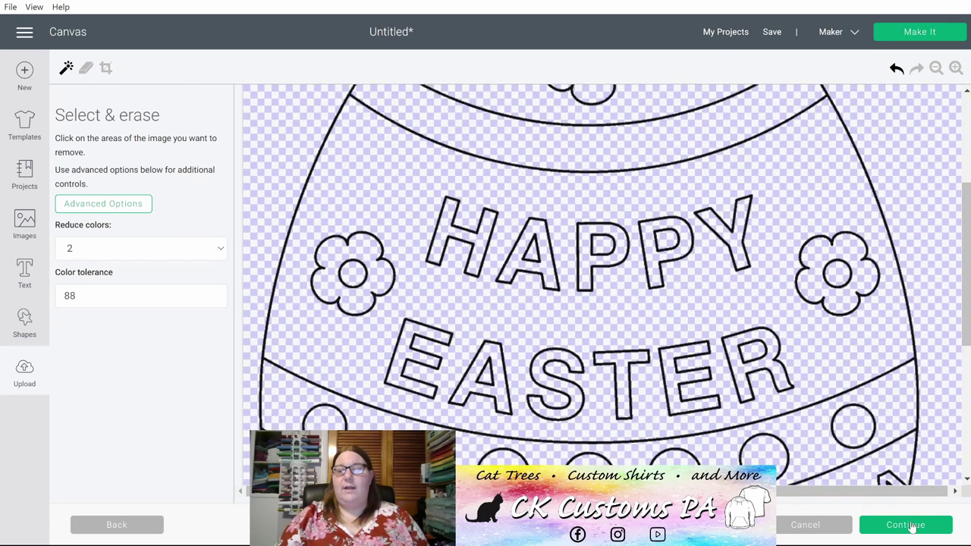
{"action": "left_click", "coordinate": [919, 526]}
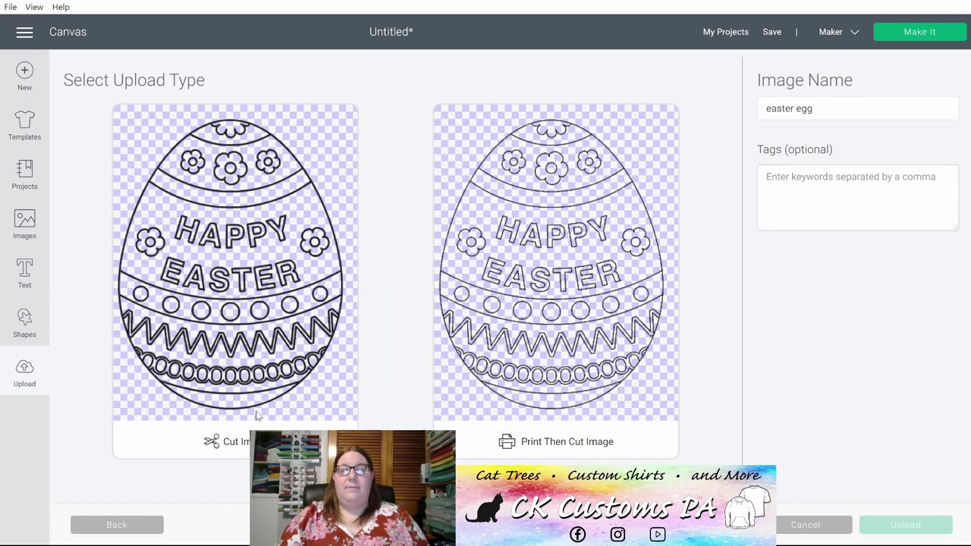
{"action": "left_click", "coordinate": [228, 348]}
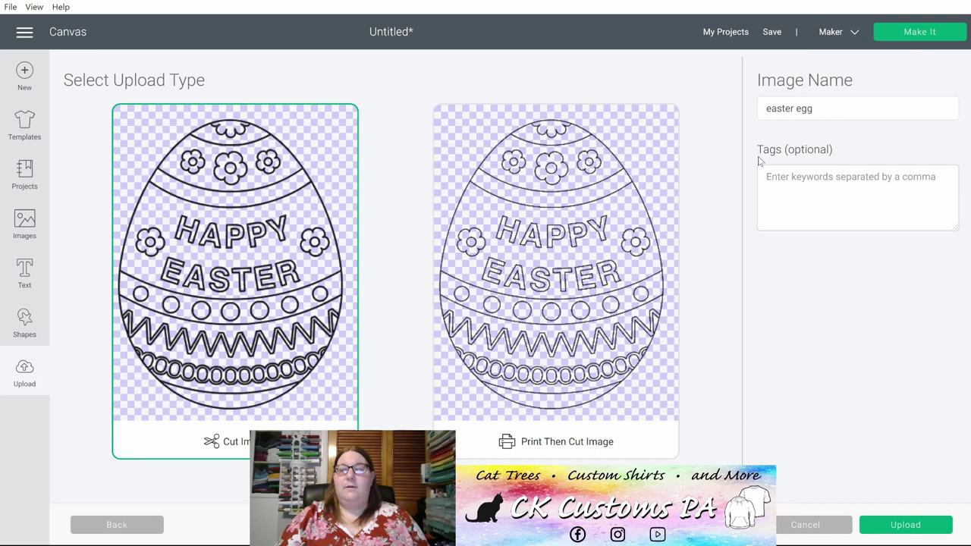
{"action": "left_click", "coordinate": [904, 528]}
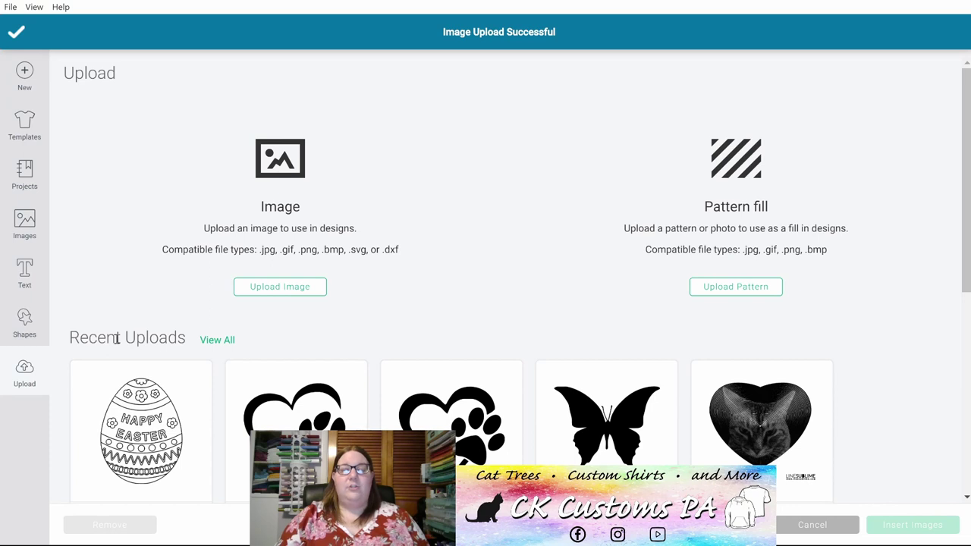
Step: Insert the uploaded Happy Easter egg and the first heart-and-paw image from the recent uploads into the canvas
{"action": "scroll", "coordinate": [156, 387], "scroll_direction": "down", "scroll_amount": 3}
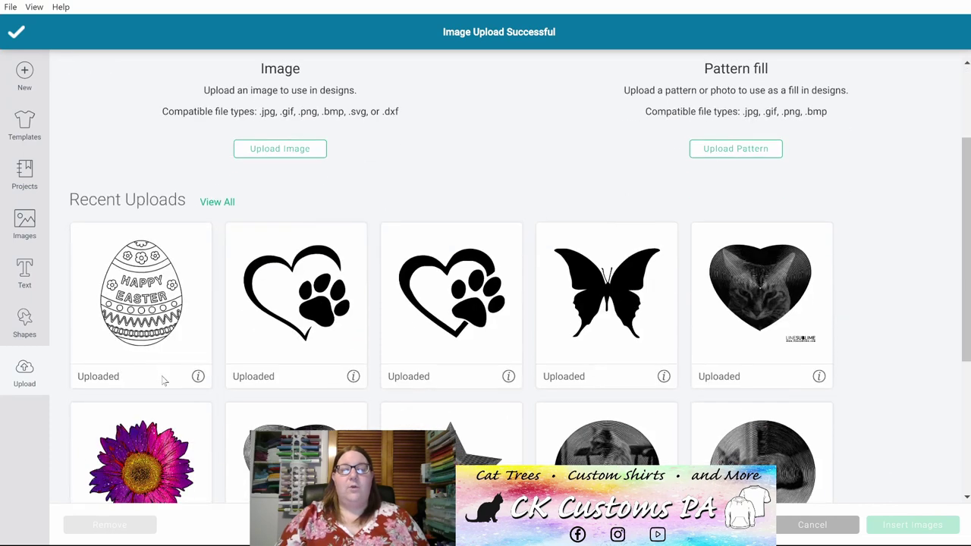
{"action": "left_click", "coordinate": [156, 318]}
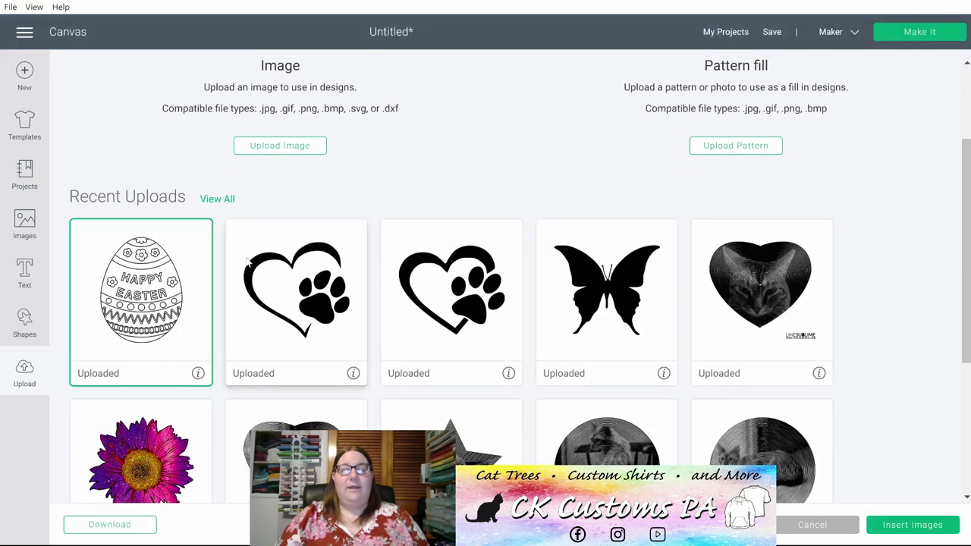
{"action": "left_click", "coordinate": [267, 294]}
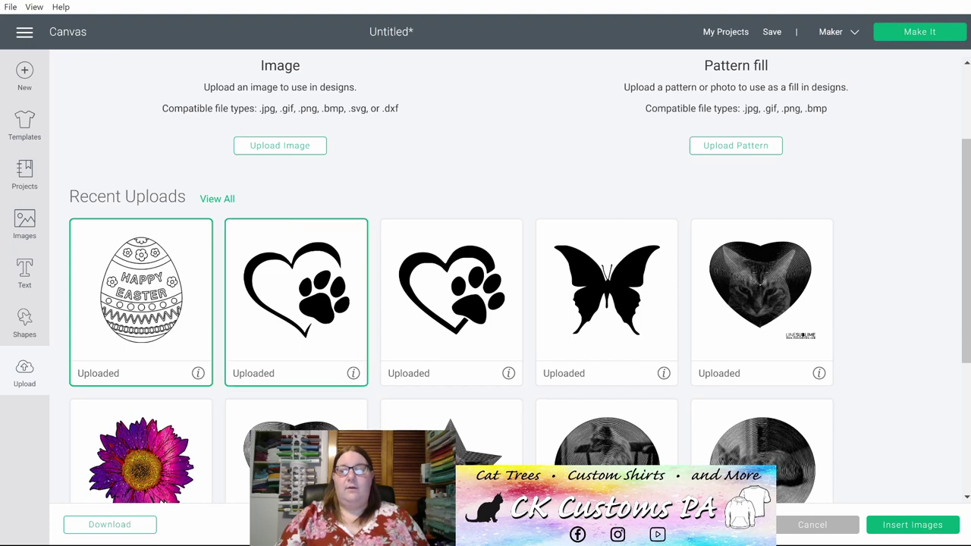
{"action": "left_click", "coordinate": [913, 525]}
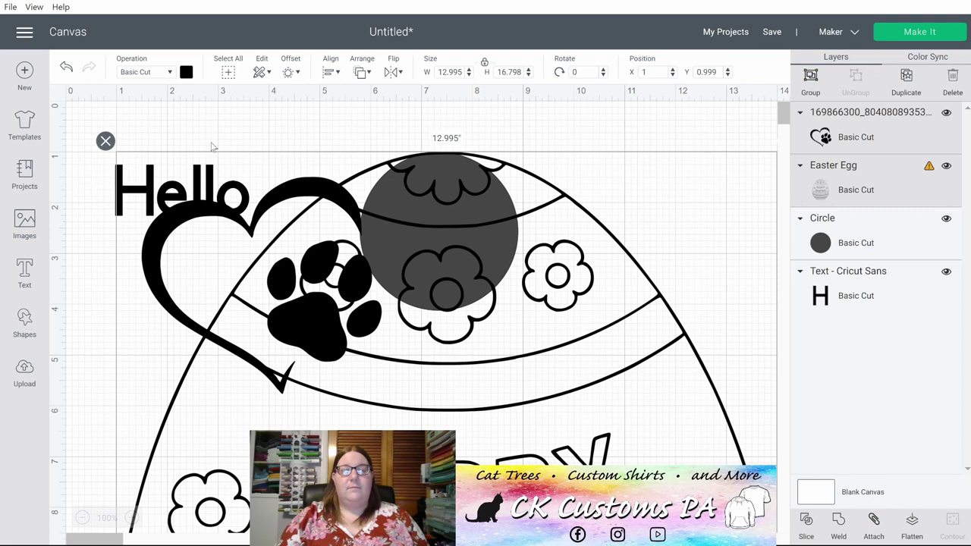
Step: Undo and redo the image insertion, and move the heart-and-paw image below the Hello text, to about X 0.25, Y 2.43
{"action": "left_click", "coordinate": [66, 68]}
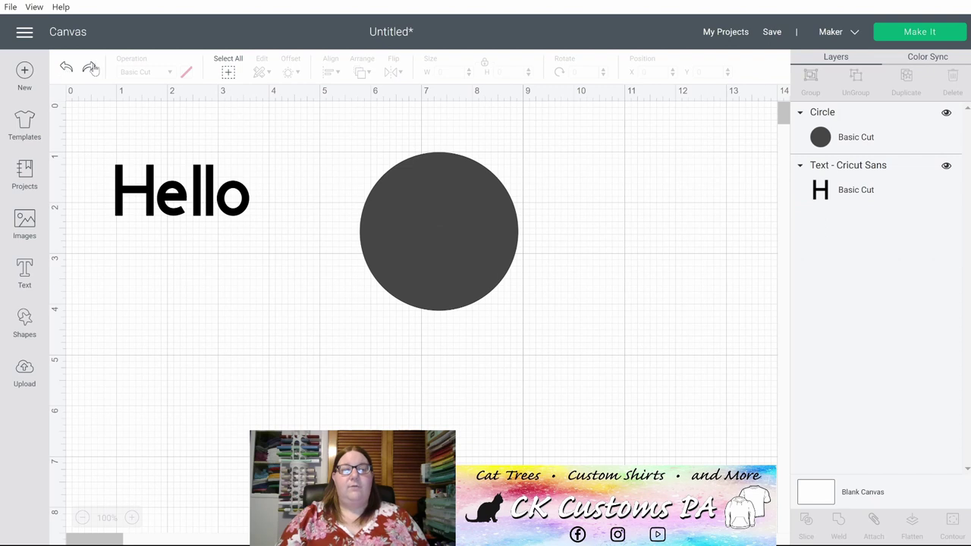
{"action": "left_click", "coordinate": [90, 68]}
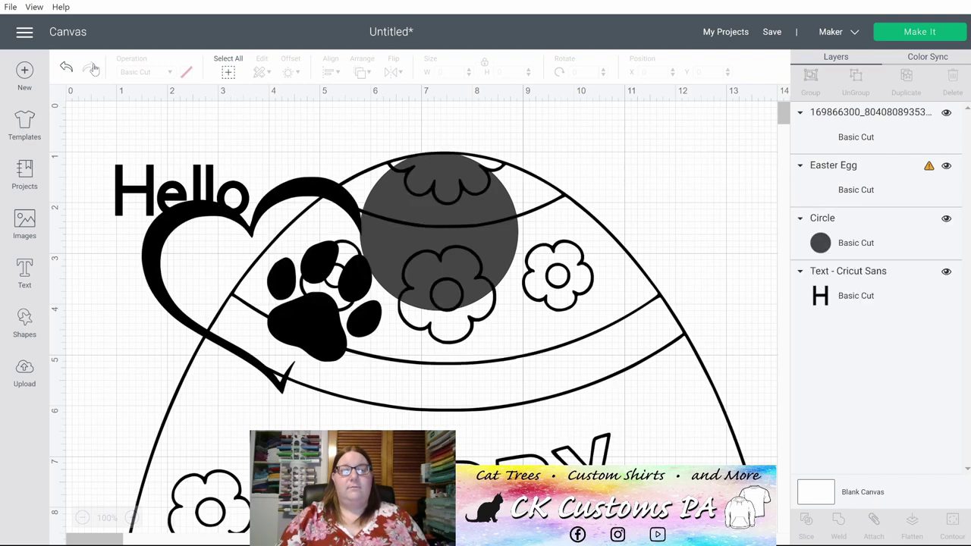
{"action": "left_click_drag", "start_coordinate": [300, 195], "coordinate": [238, 242]}
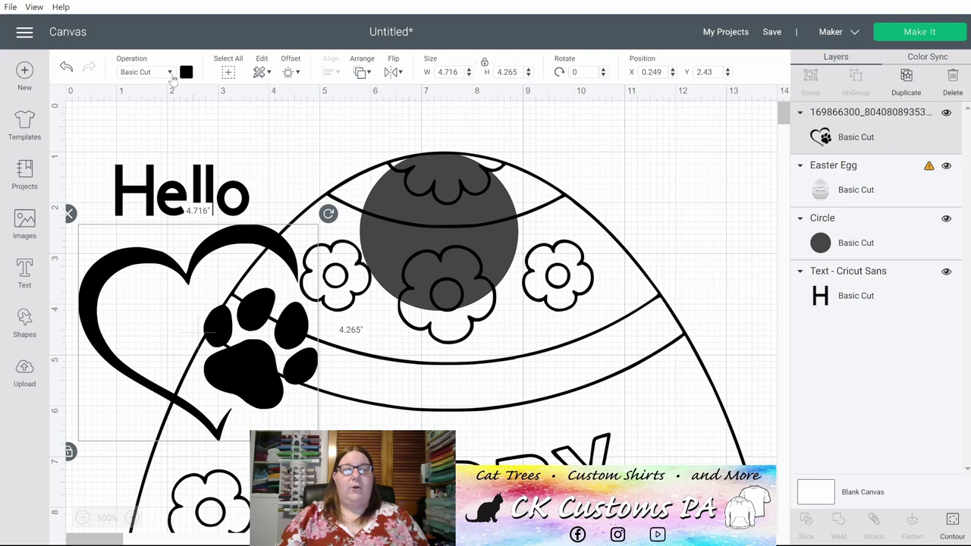
Step: Review the cut, draw and print operations available for the heart-and-paw image, and change its material color to light blue
{"action": "left_click", "coordinate": [170, 72]}
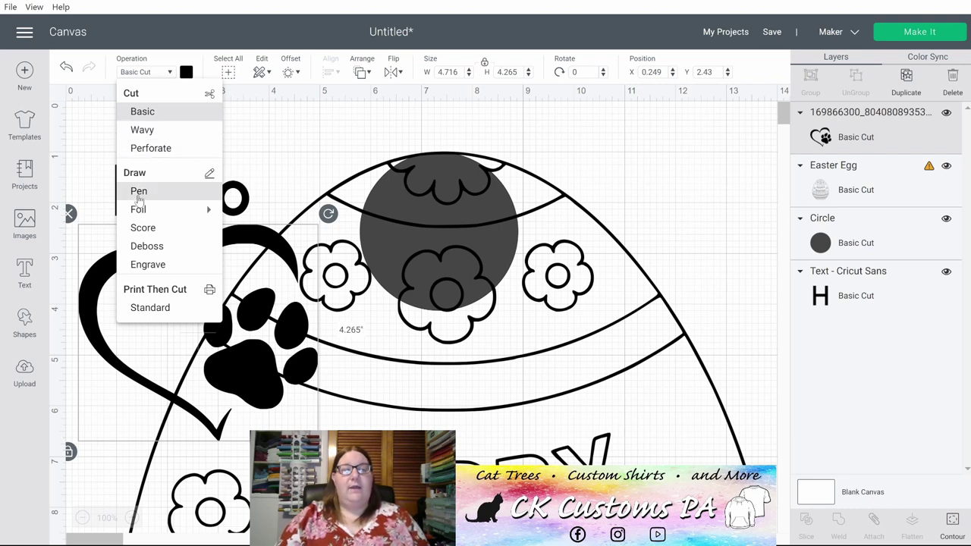
{"action": "mouse_move", "coordinate": [139, 212]}
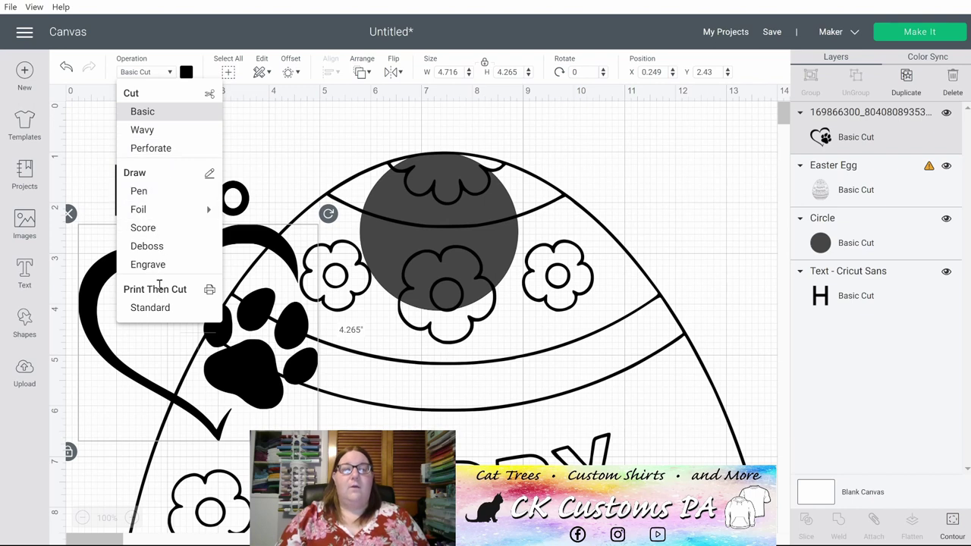
{"action": "left_click", "coordinate": [187, 76]}
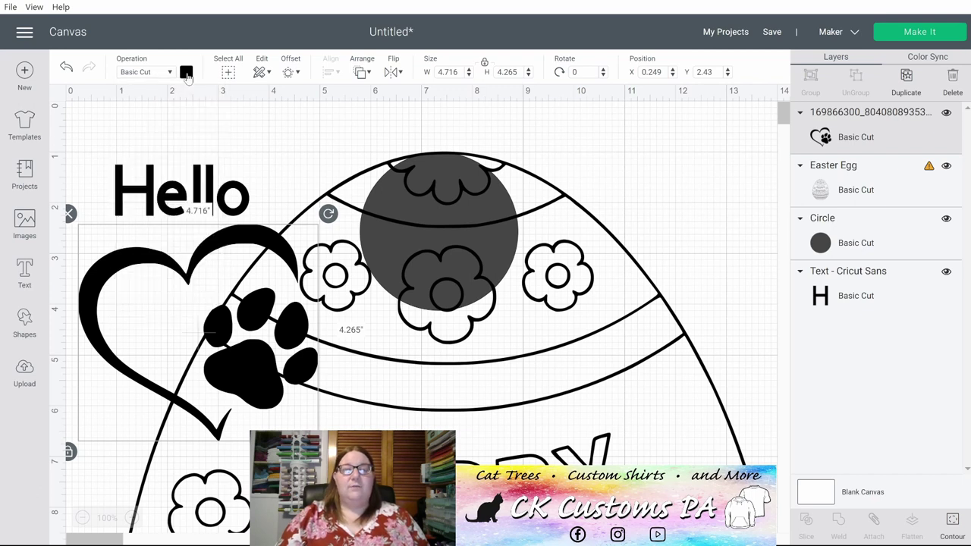
{"action": "left_click", "coordinate": [186, 76]}
{"action": "left_click", "coordinate": [256, 161]}
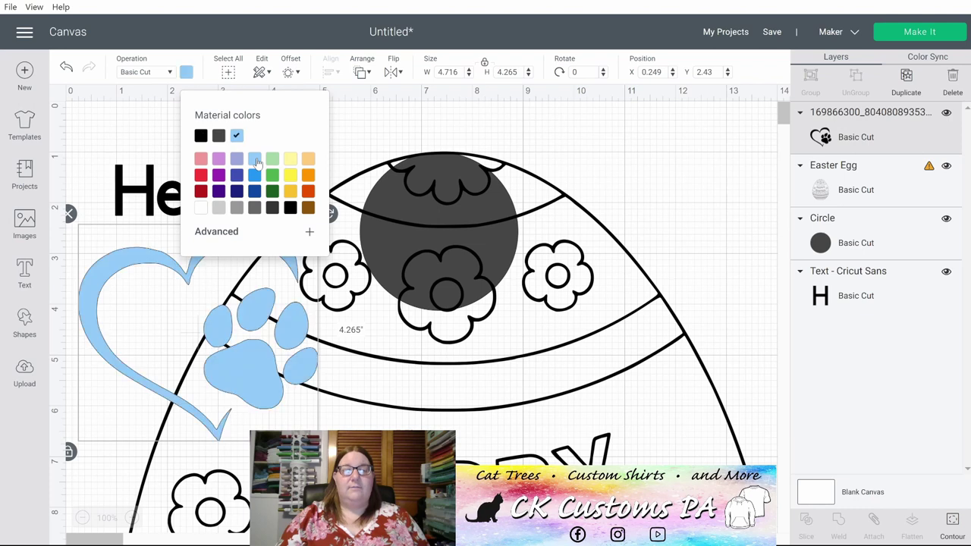
Step: Set the heart-and-paw image to Print Then Cut Standard and fill it with the green woven pattern
{"action": "left_click", "coordinate": [173, 76]}
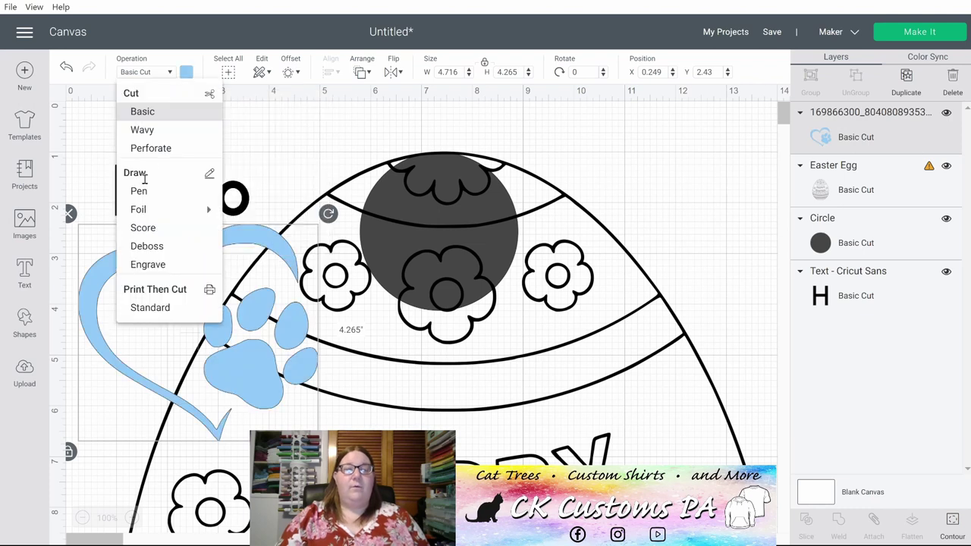
{"action": "left_click", "coordinate": [149, 307]}
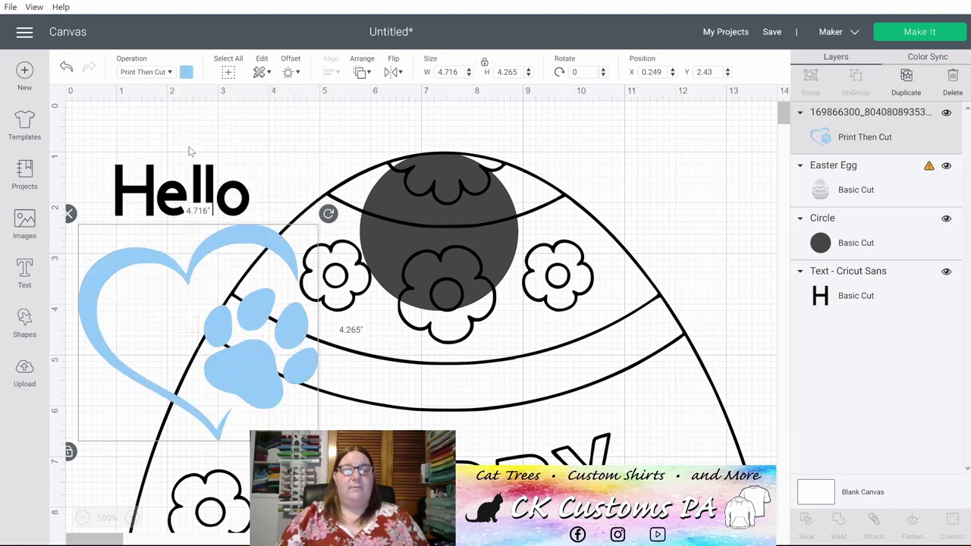
{"action": "left_click", "coordinate": [187, 73]}
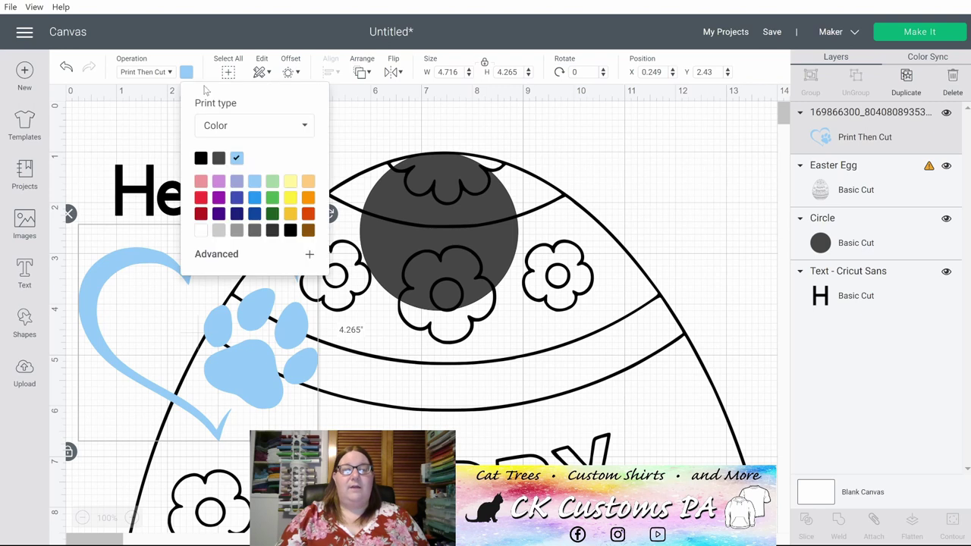
{"action": "left_click", "coordinate": [304, 125]}
{"action": "left_click", "coordinate": [216, 173]}
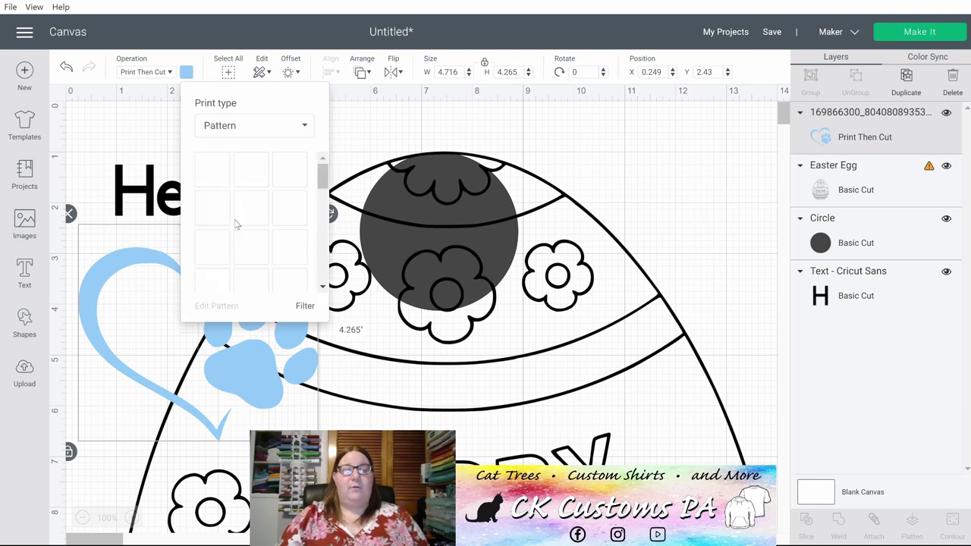
{"action": "left_click", "coordinate": [286, 177]}
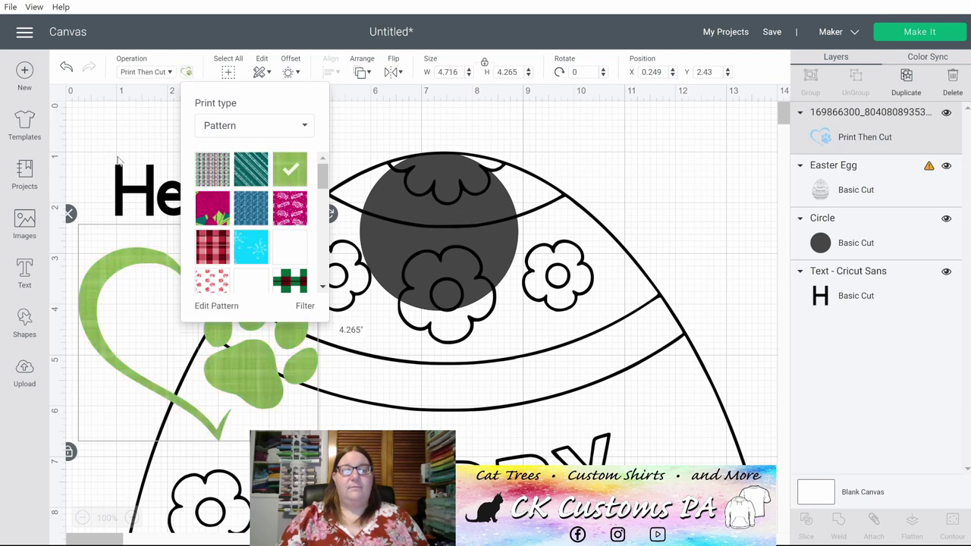
Step: Move the green heart-and-paw image up over the Hello text, to about X 0.49, Y 0.26
{"action": "left_click", "coordinate": [94, 140]}
{"action": "left_click", "coordinate": [117, 264]}
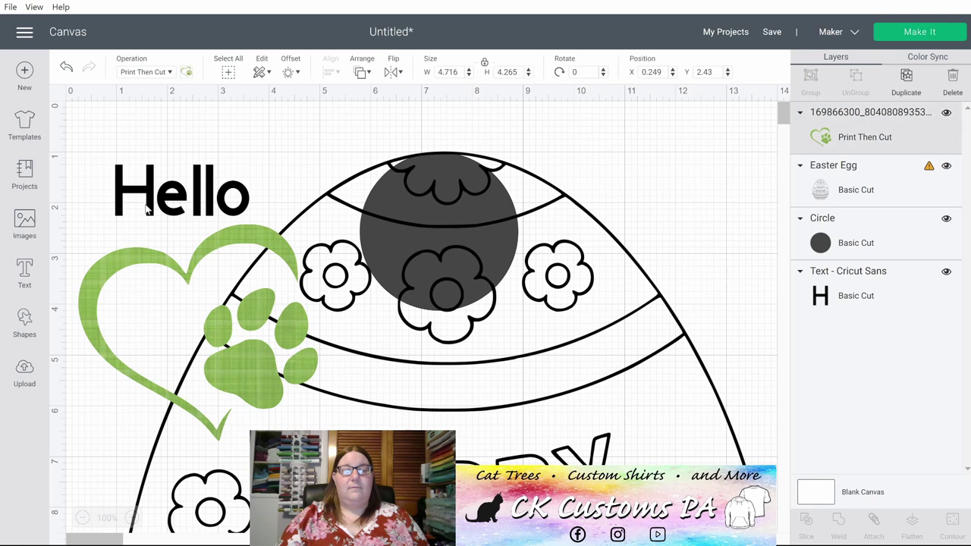
{"action": "left_click_drag", "start_coordinate": [102, 260], "coordinate": [115, 160]}
{"action": "left_click", "coordinate": [119, 278]}
{"action": "left_click", "coordinate": [131, 262]}
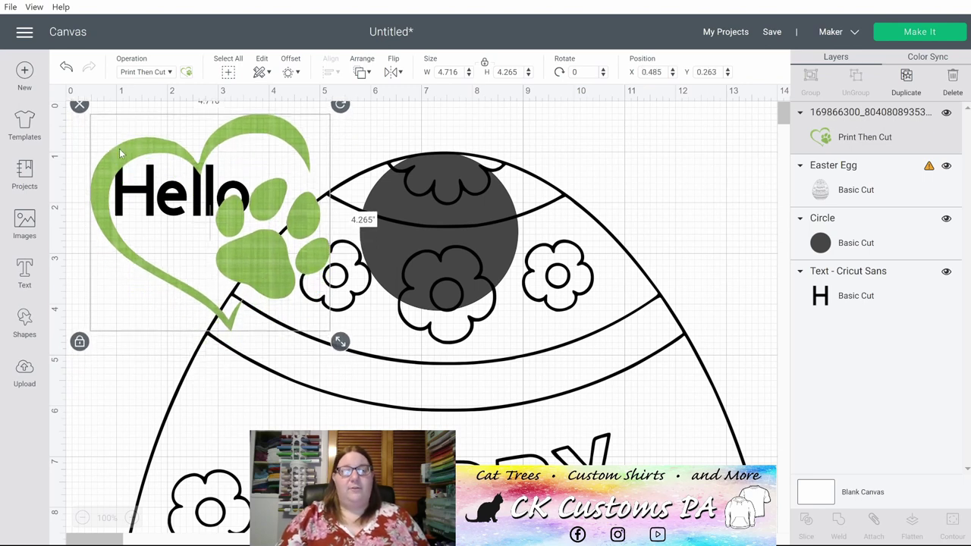
Step: Set the heart-and-paw image to Basic Cut, and try selecting and deselecting everything on the canvas
{"action": "left_click", "coordinate": [171, 72]}
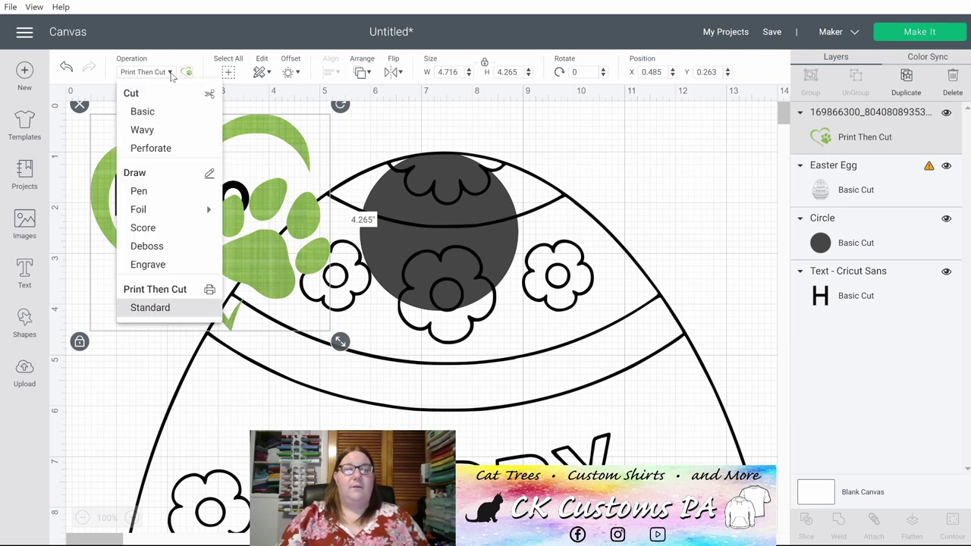
{"action": "left_click", "coordinate": [161, 113]}
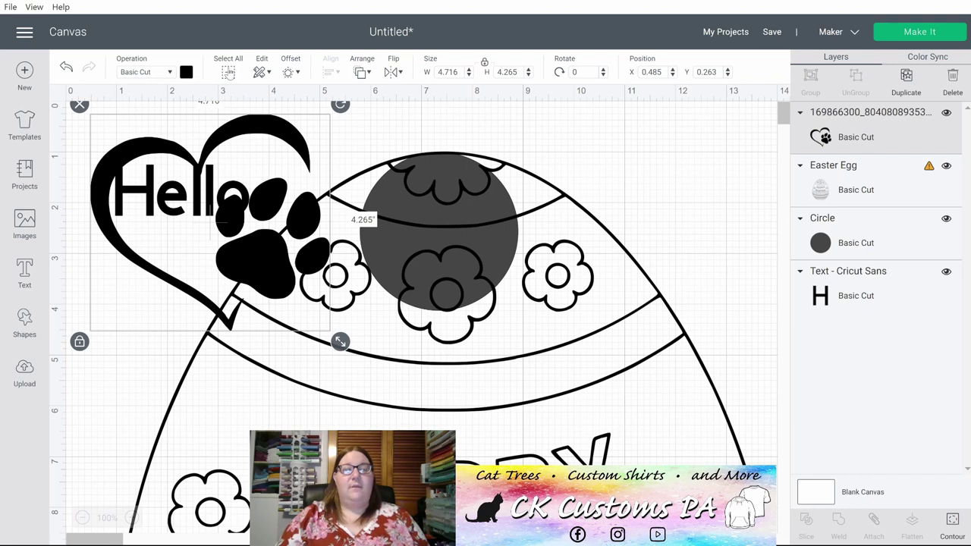
{"action": "left_click", "coordinate": [227, 73]}
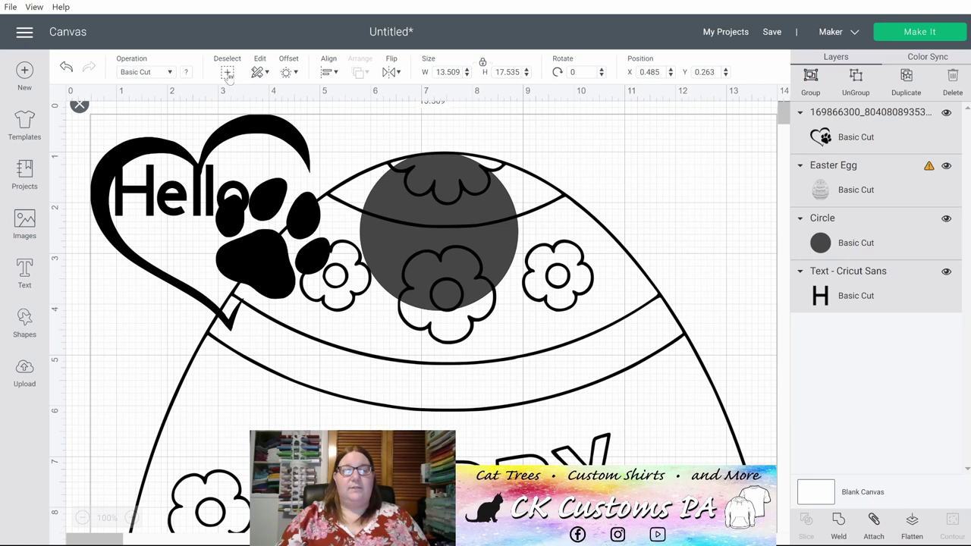
{"action": "left_click", "coordinate": [228, 72]}
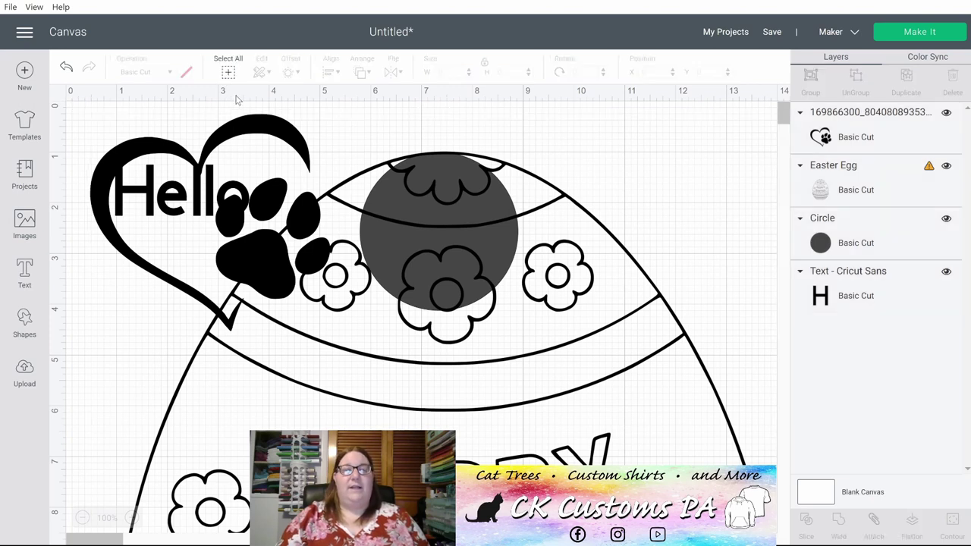
Step: Check the edit options for the heart-and-paw image and add a 0.264 in offset with rounded corners around it
{"action": "left_click", "coordinate": [252, 115]}
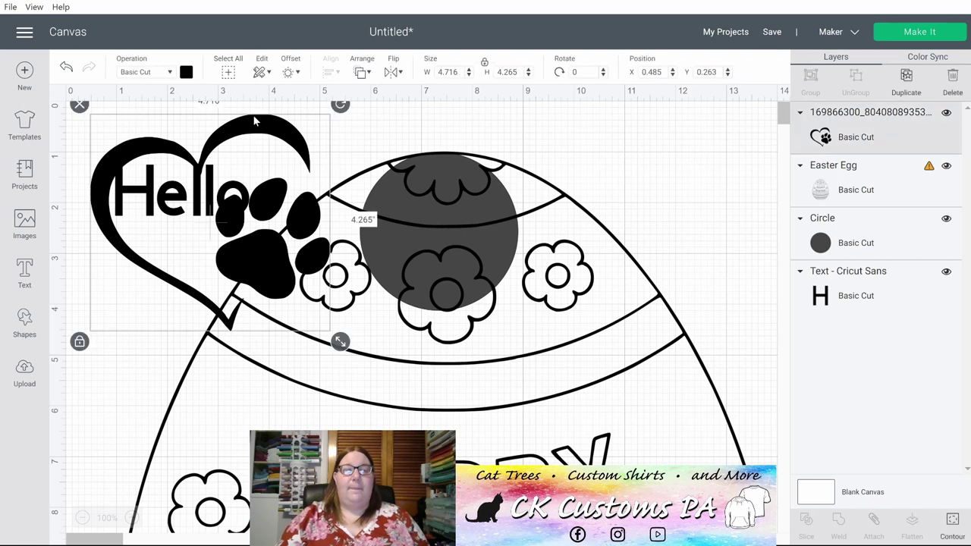
{"action": "left_click", "coordinate": [260, 73]}
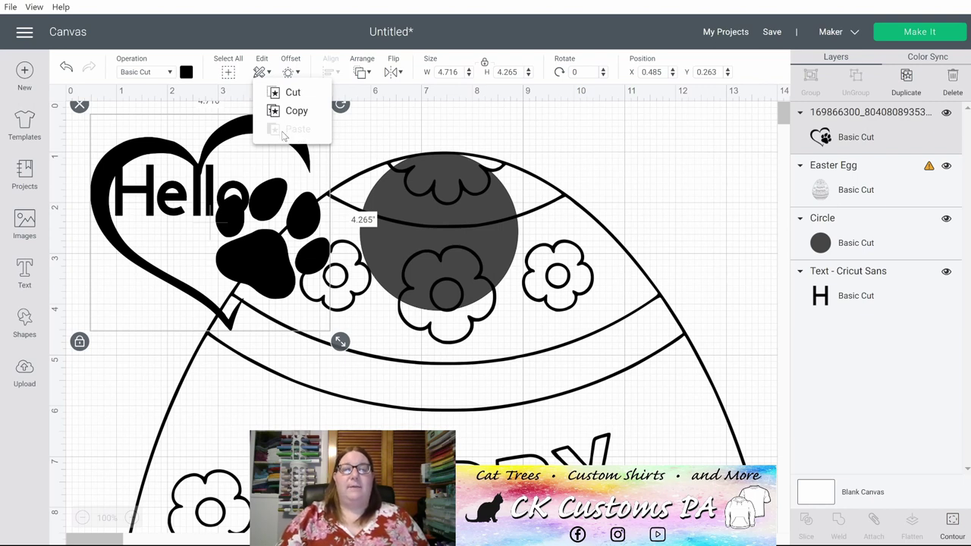
{"action": "left_click", "coordinate": [292, 73]}
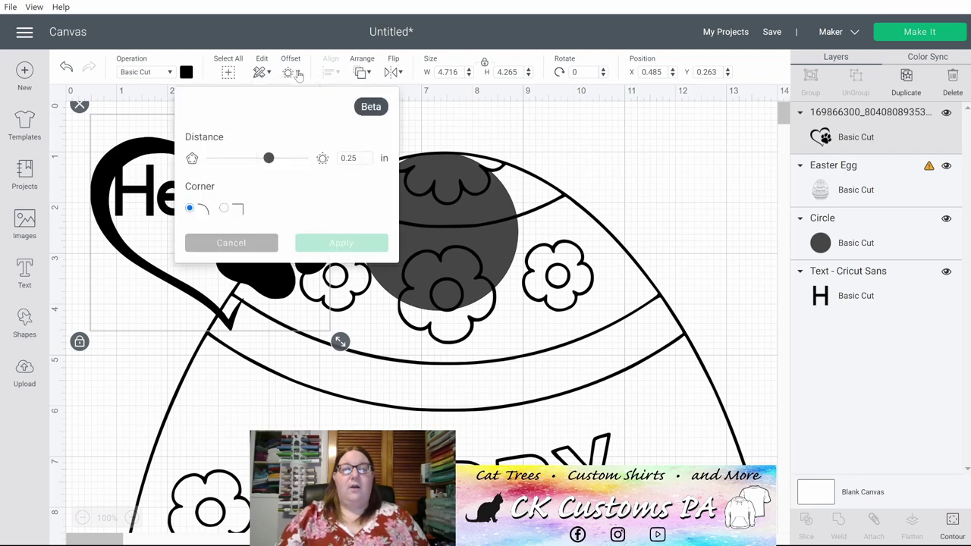
{"action": "left_click_drag", "start_coordinate": [268, 159], "coordinate": [269, 159]}
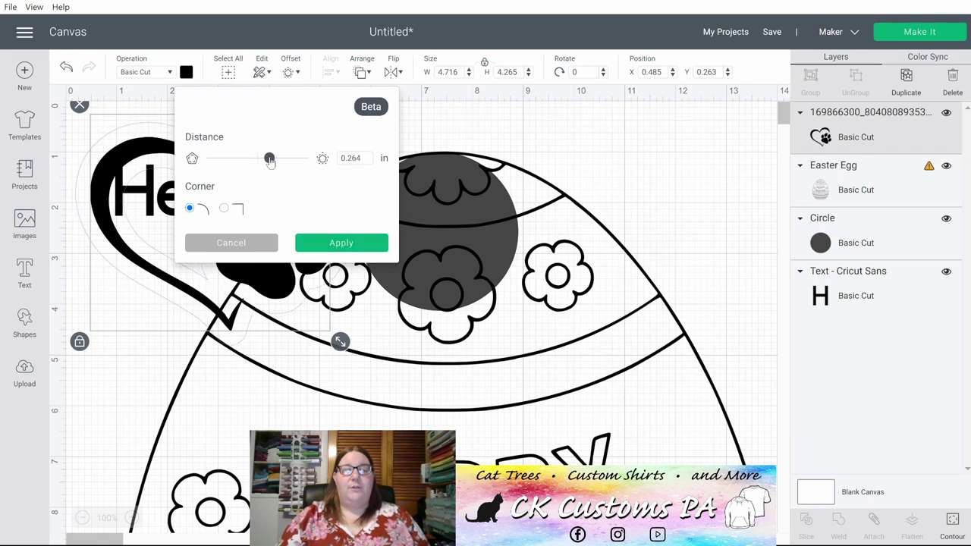
{"action": "left_click", "coordinate": [334, 244]}
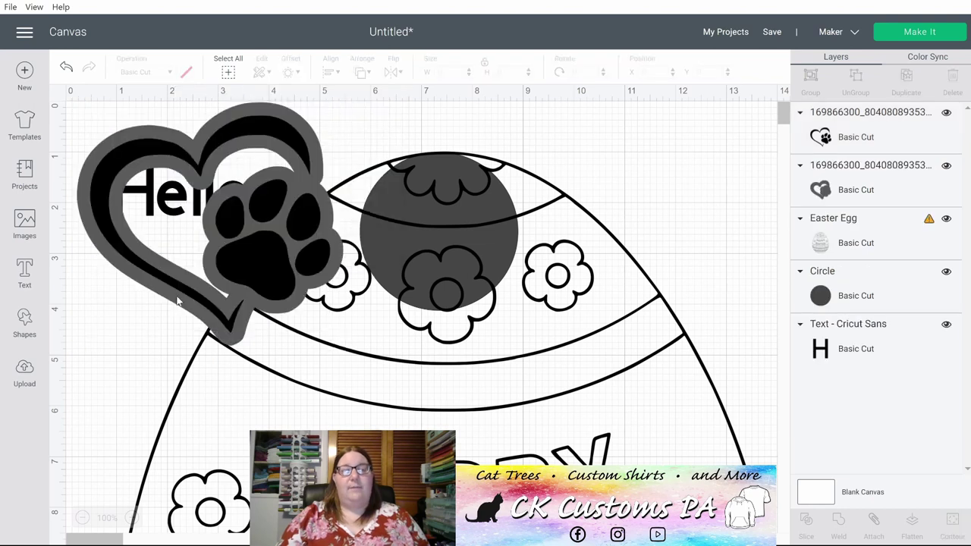
Step: Delete the Easter egg image and move the circle to the right, well clear of the heart-and-paw
{"action": "left_click", "coordinate": [325, 121]}
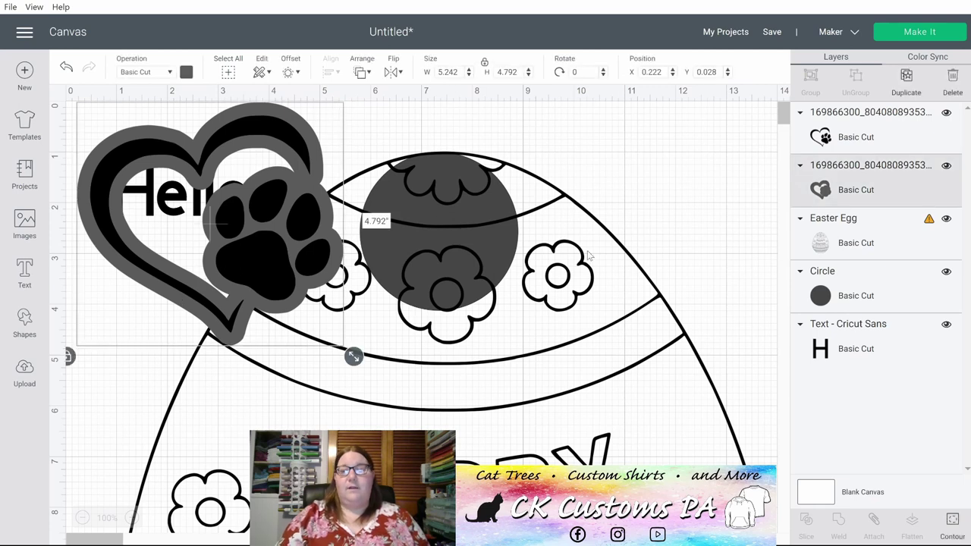
{"action": "left_click", "coordinate": [581, 296]}
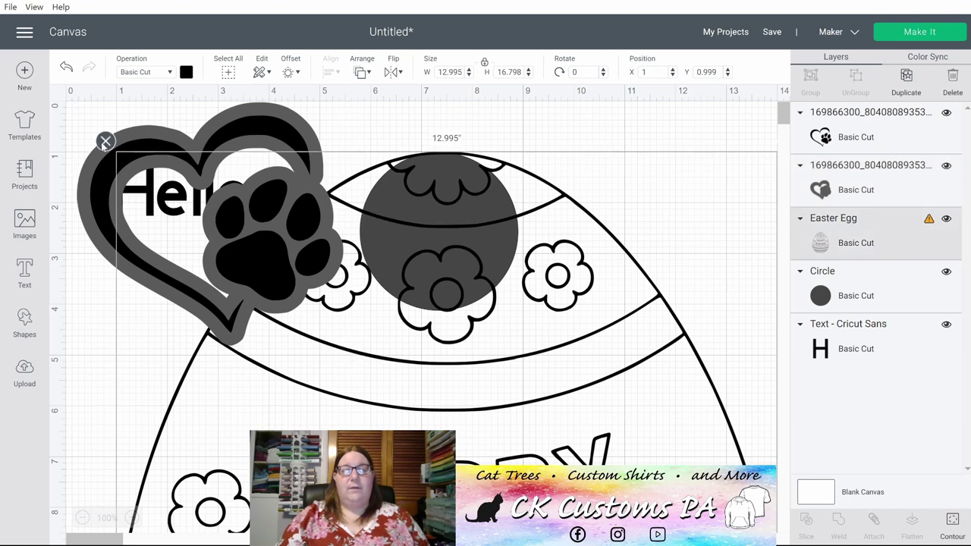
{"action": "left_click", "coordinate": [105, 142]}
{"action": "left_click_drag", "start_coordinate": [427, 229], "coordinate": [745, 216]}
Step: Move the heart-and-paw image and its offset together between the Hello text and the circle, to about X 3.97, Y 0.5
{"action": "left_click_drag", "start_coordinate": [255, 253], "coordinate": [241, 235]}
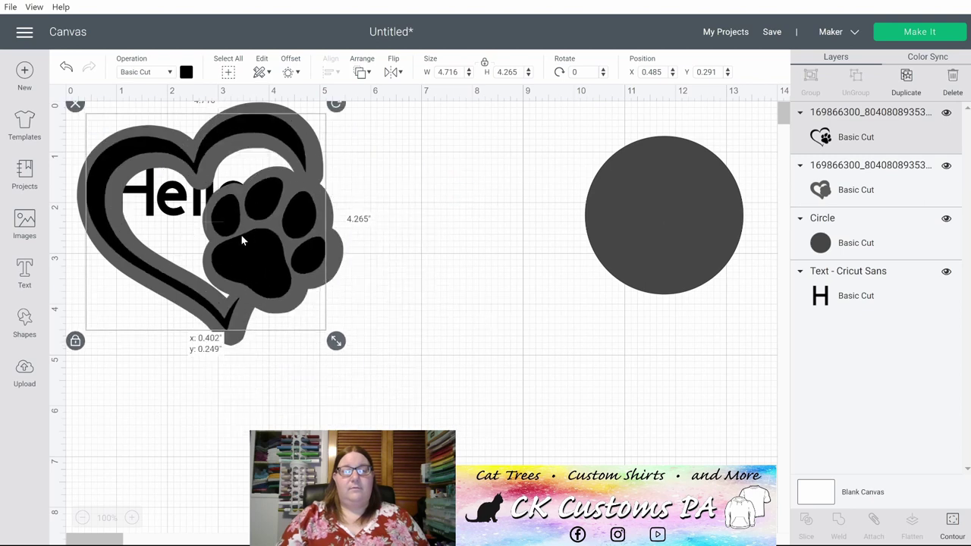
{"action": "left_click", "coordinate": [258, 392]}
{"action": "left_click_drag", "start_coordinate": [255, 392], "coordinate": [191, 281]}
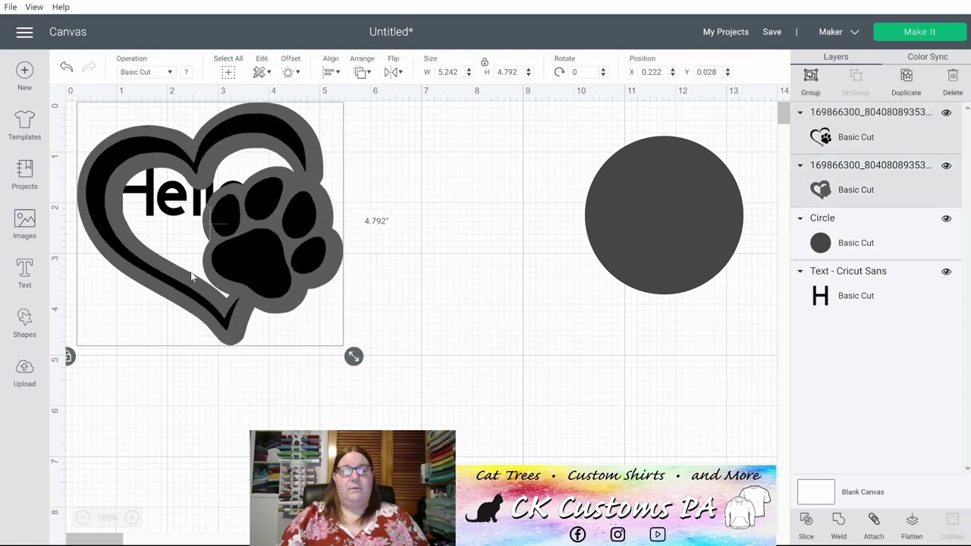
{"action": "left_click_drag", "start_coordinate": [231, 130], "coordinate": [421, 157]}
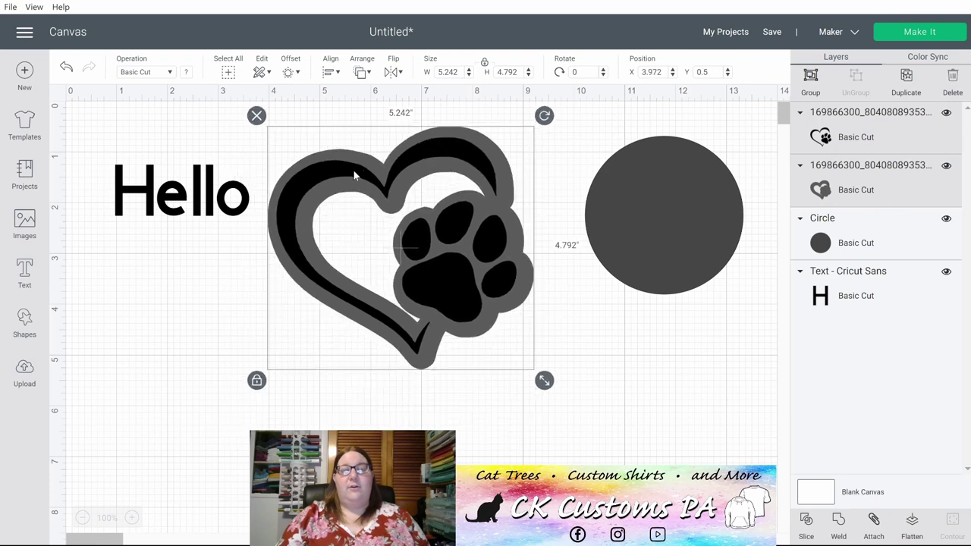
Step: Shift the black heart-and-paw off-center on its gray offset, to about X 4.08, Y 0.97
{"action": "left_click", "coordinate": [270, 267]}
{"action": "left_click_drag", "start_coordinate": [291, 248], "coordinate": [307, 283]}
{"action": "left_click_drag", "start_coordinate": [283, 271], "coordinate": [290, 260]}
{"action": "left_click", "coordinate": [377, 423]}
Step: Move the black heart-and-paw image backward one layer, behind its gray offset
{"action": "left_click_drag", "start_coordinate": [422, 421], "coordinate": [339, 106]}
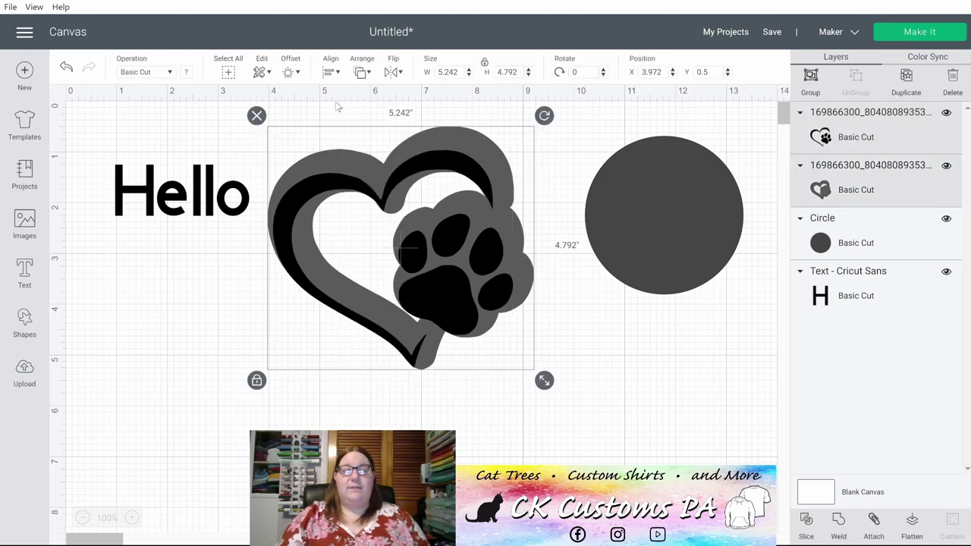
{"action": "left_click", "coordinate": [360, 72]}
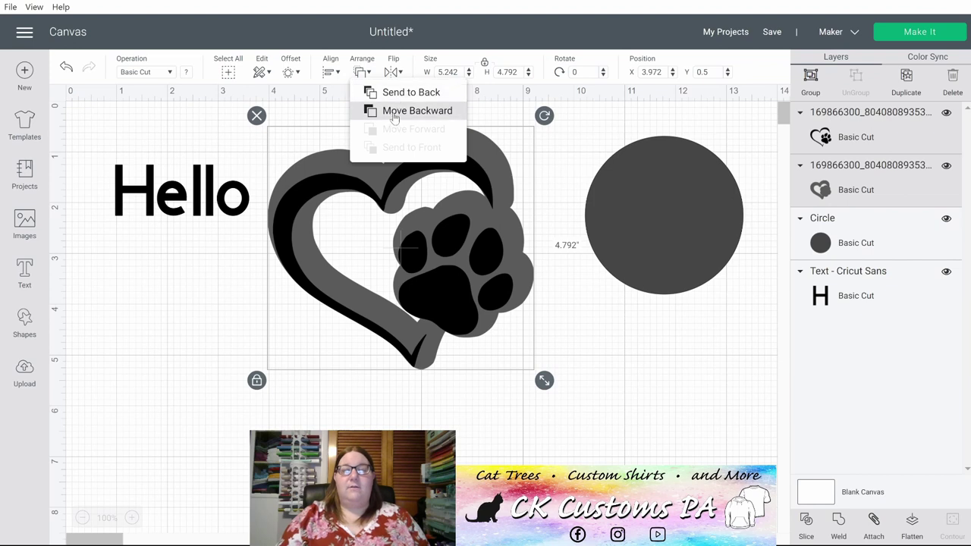
{"action": "left_click", "coordinate": [449, 274]}
{"action": "left_click", "coordinate": [441, 289]}
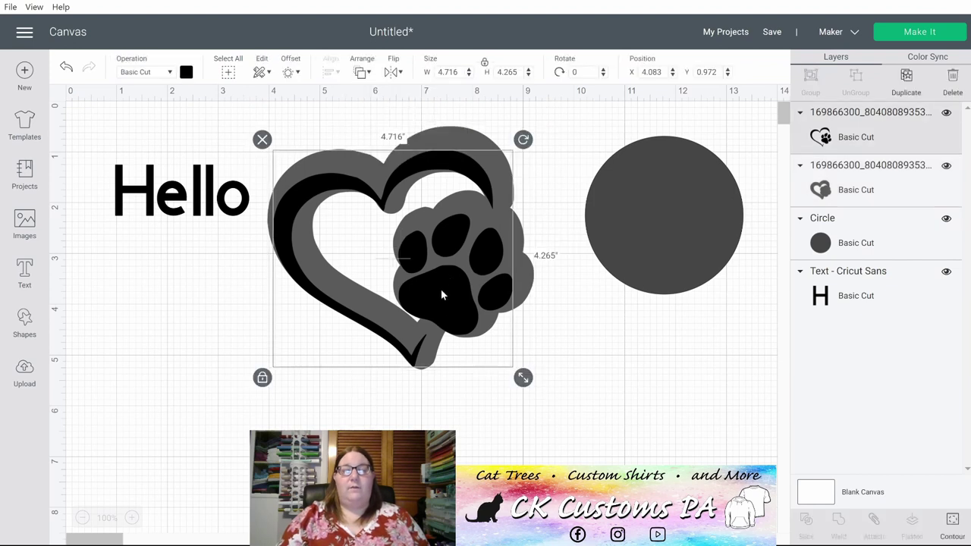
{"action": "left_click", "coordinate": [360, 72]}
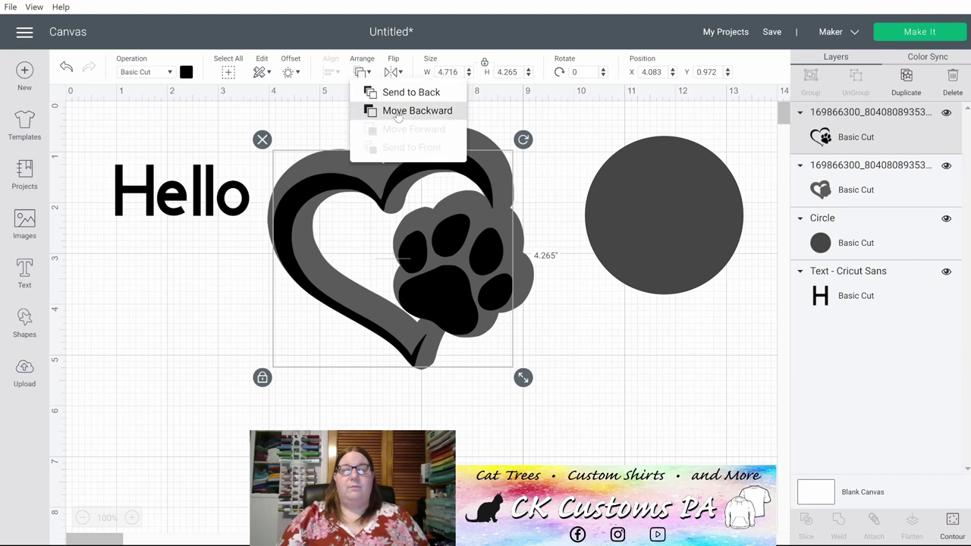
{"action": "left_click", "coordinate": [400, 114]}
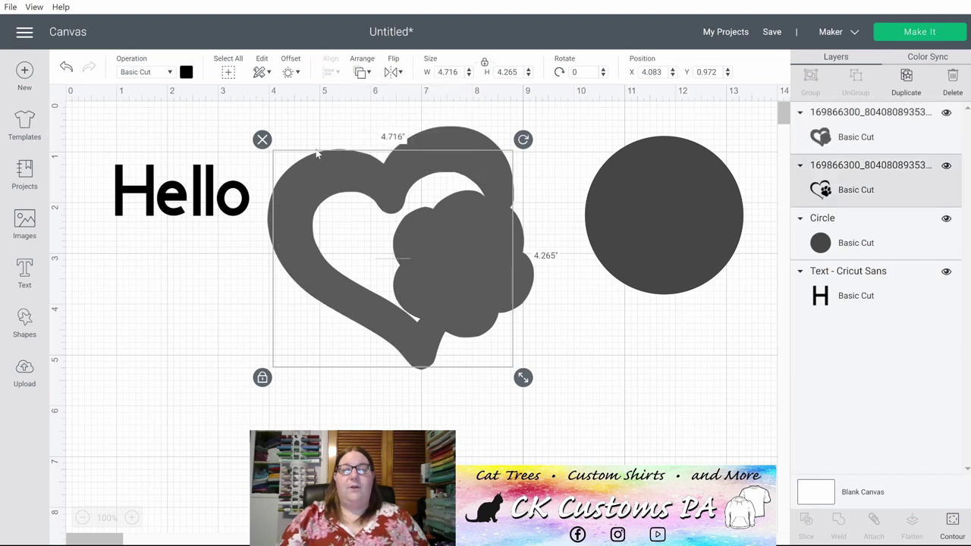
Step: Nudge the gray offset to about X 3.99, Y 0.46, and move it backward behind the black heart-and-paw
{"action": "left_click", "coordinate": [311, 167]}
{"action": "mouse_move", "coordinate": [335, 163]}
{"action": "left_mouse_down"}
{"action": "mouse_move", "coordinate": [319, 253]}
{"action": "mouse_move", "coordinate": [333, 162]}
{"action": "left_mouse_up"}
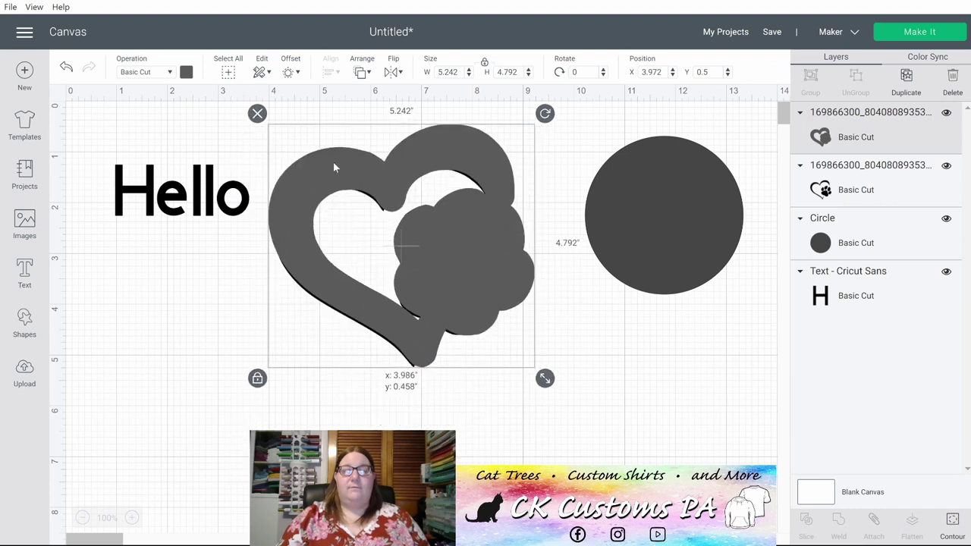
{"action": "left_click", "coordinate": [363, 72]}
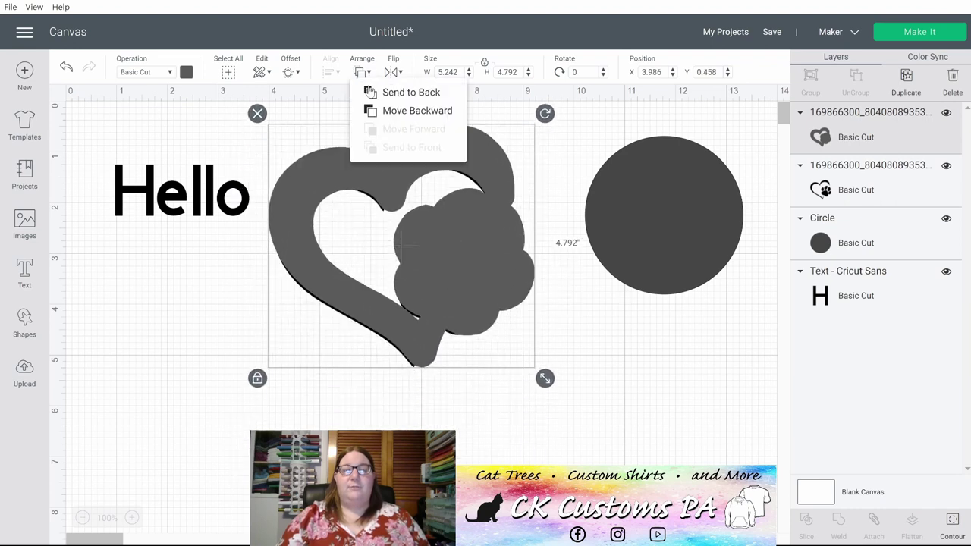
{"action": "left_click", "coordinate": [414, 111]}
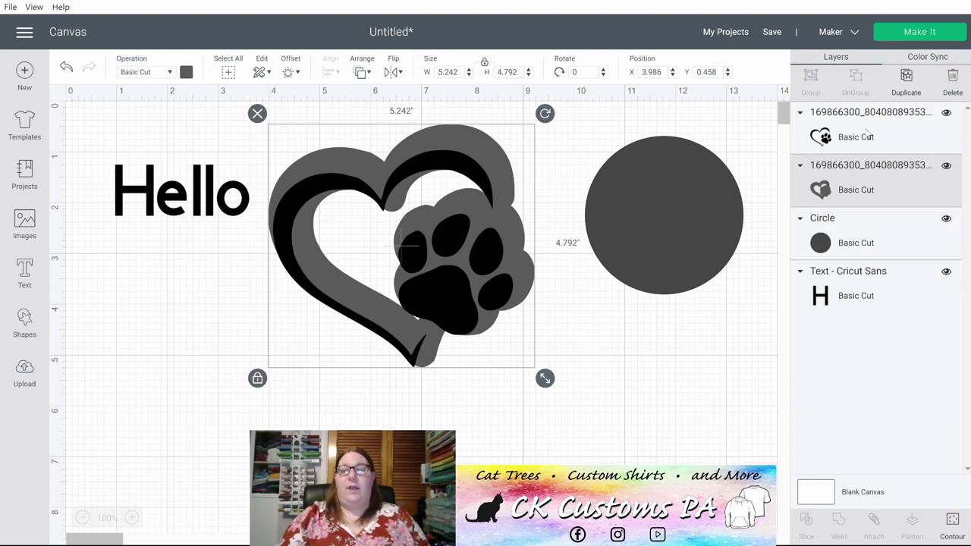
{"action": "left_click_drag", "start_coordinate": [865, 133], "coordinate": [874, 186]}
{"action": "left_click_drag", "start_coordinate": [852, 151], "coordinate": [854, 182]}
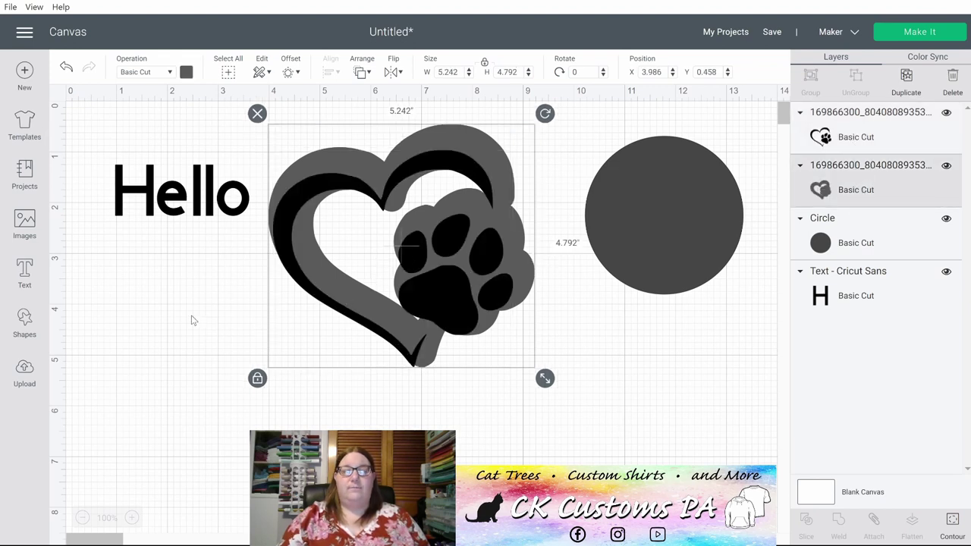
Step: Select the black heart-and-paw with its gray offset, align them left, and center them horizontally
{"action": "left_click", "coordinate": [320, 355]}
{"action": "left_click_drag", "start_coordinate": [370, 392], "coordinate": [353, 104]}
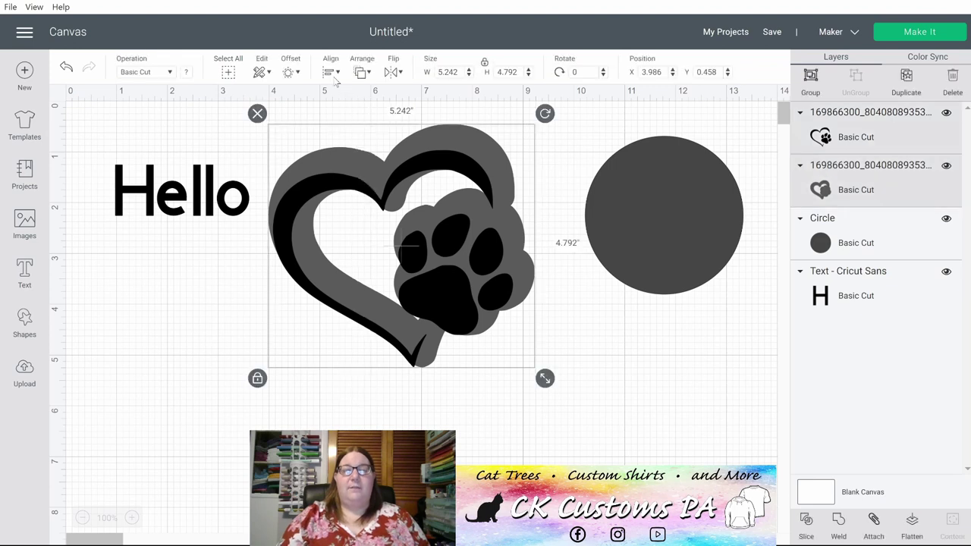
{"action": "left_click", "coordinate": [332, 72]}
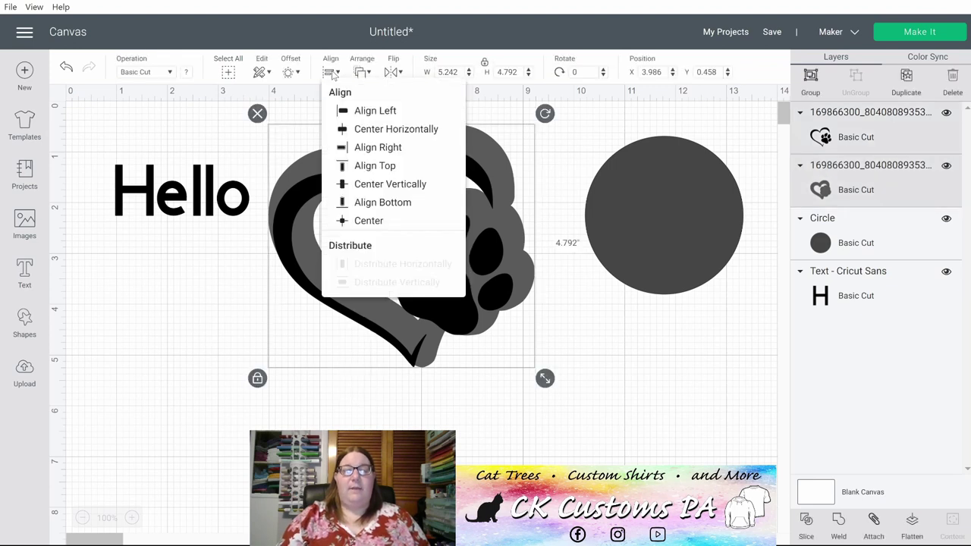
{"action": "left_click", "coordinate": [365, 114]}
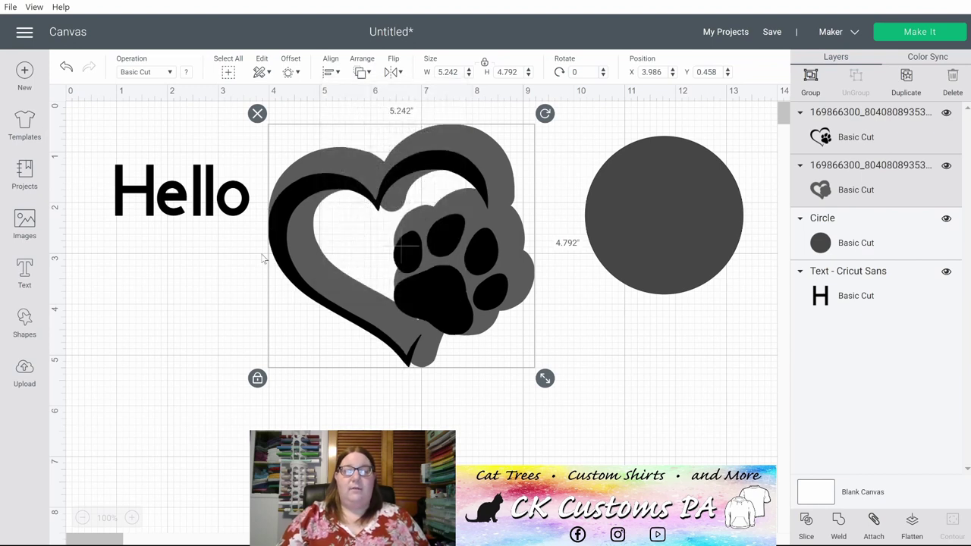
{"action": "left_click", "coordinate": [330, 74]}
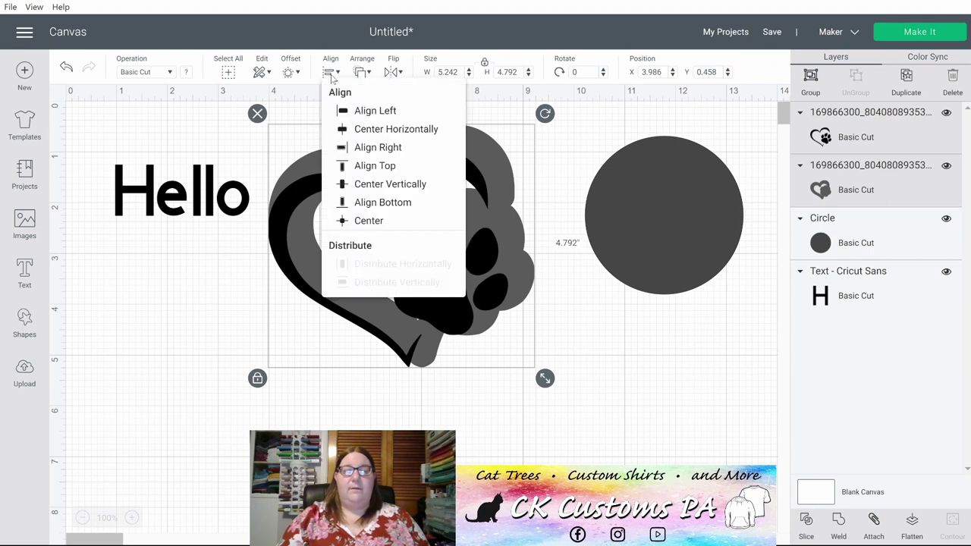
{"action": "left_click", "coordinate": [383, 131]}
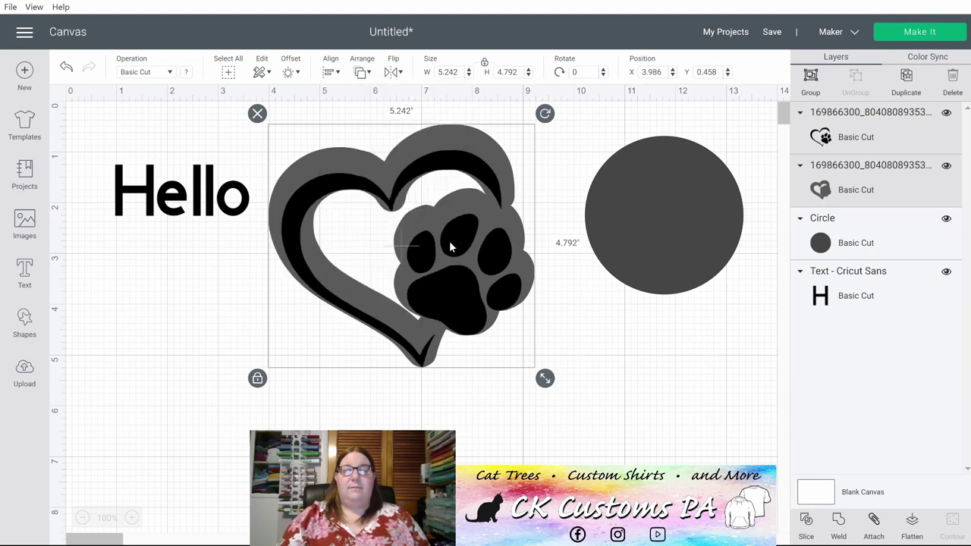
Step: Align the black heart-and-paw and its gray offset to the right, and try the top alignment
{"action": "left_click", "coordinate": [329, 74]}
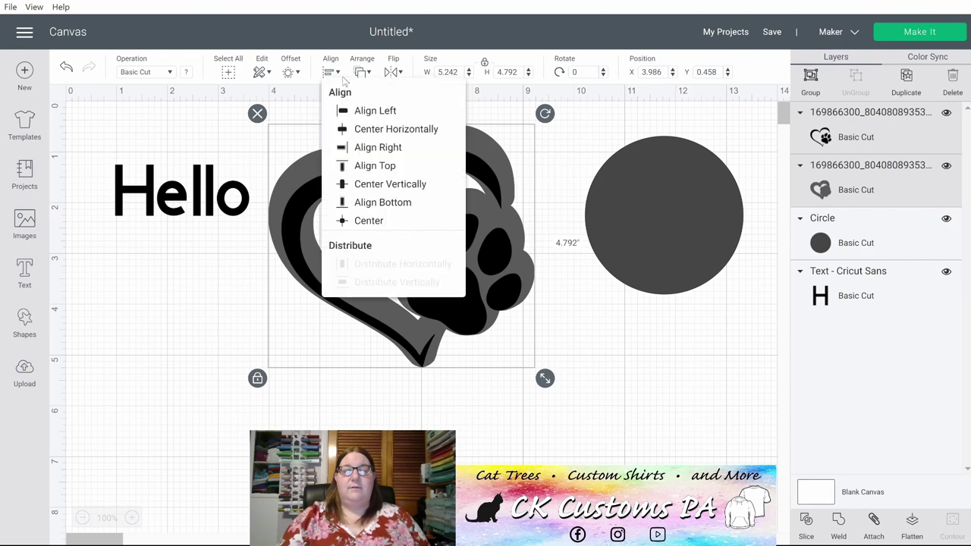
{"action": "left_click", "coordinate": [389, 149]}
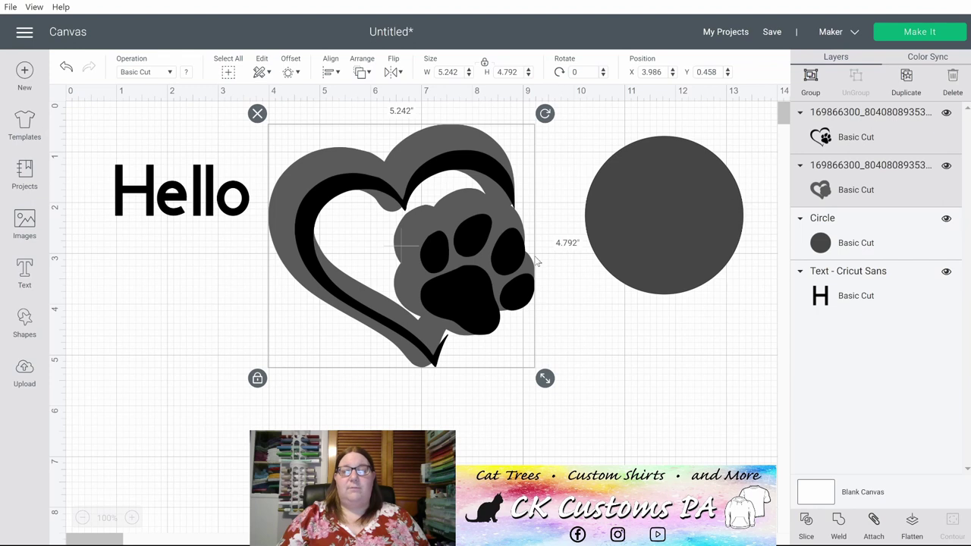
{"action": "left_click", "coordinate": [329, 72]}
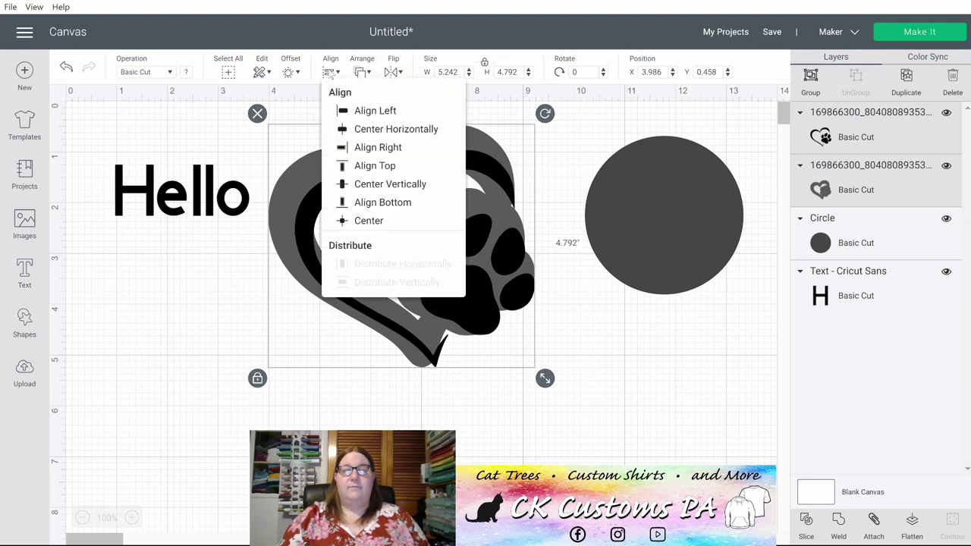
{"action": "left_click", "coordinate": [374, 166]}
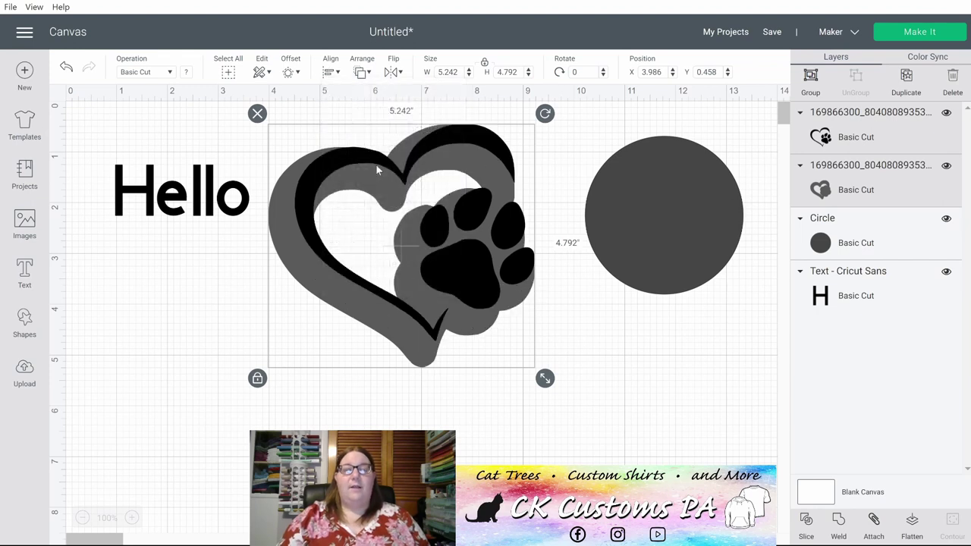
Step: Center the black heart-and-paw and its gray offset vertically, and align them to the bottom
{"action": "left_click", "coordinate": [333, 76]}
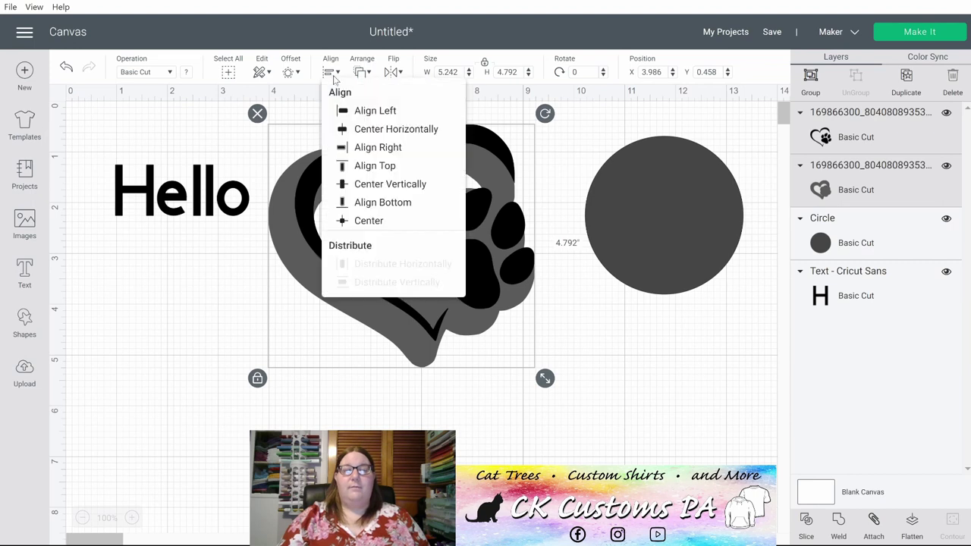
{"action": "left_click", "coordinate": [361, 194]}
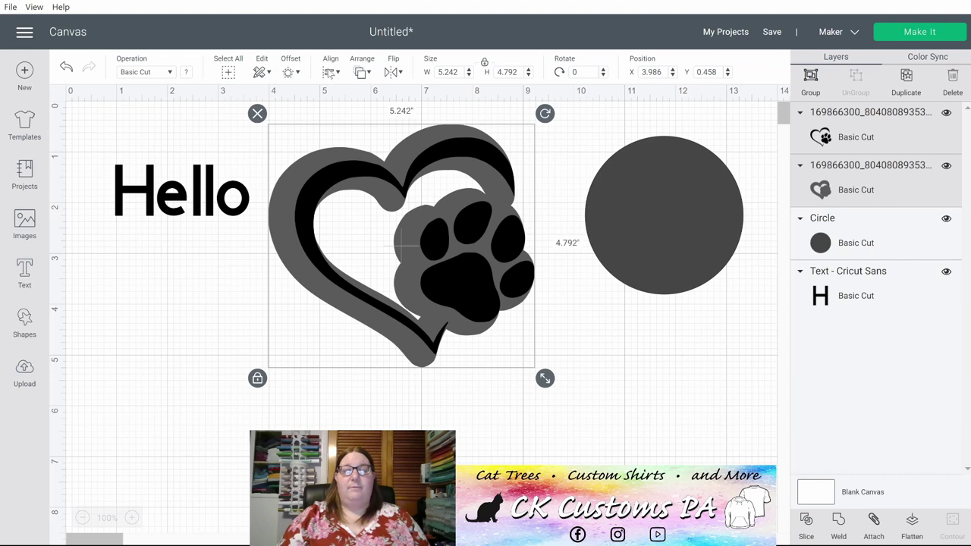
{"action": "left_click", "coordinate": [330, 71]}
{"action": "left_click", "coordinate": [368, 204]}
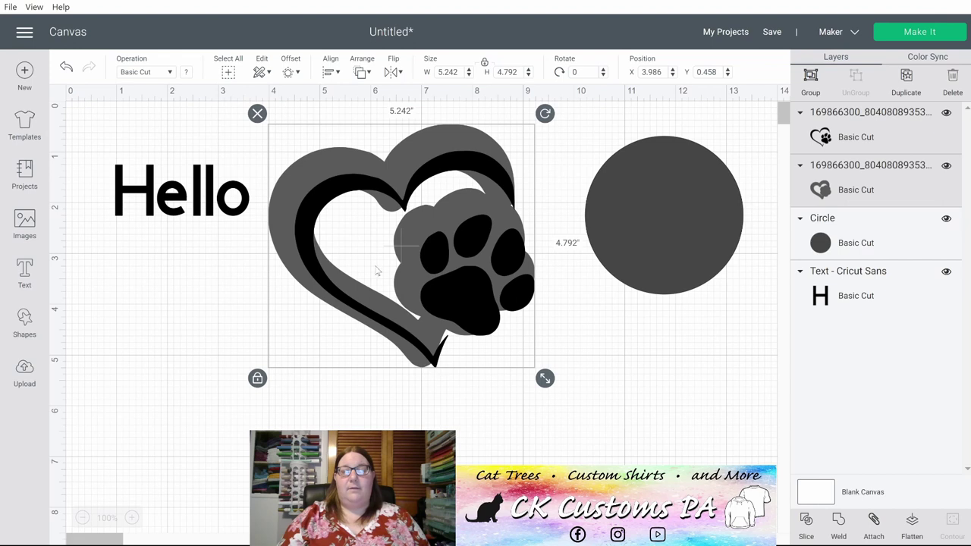
Step: Center the black heart-and-paw and its gray offset on each other both ways, and deselect them
{"action": "left_click", "coordinate": [330, 75]}
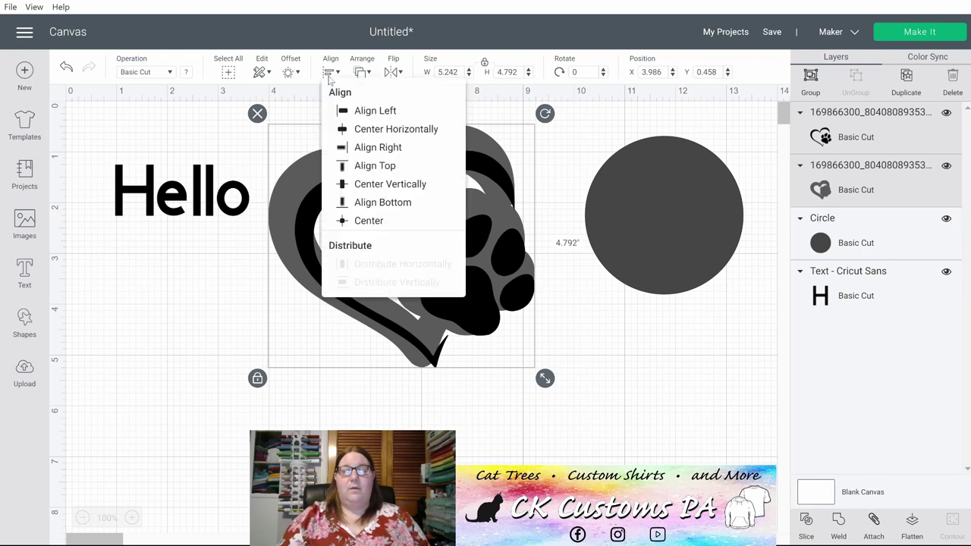
{"action": "left_click", "coordinate": [367, 221]}
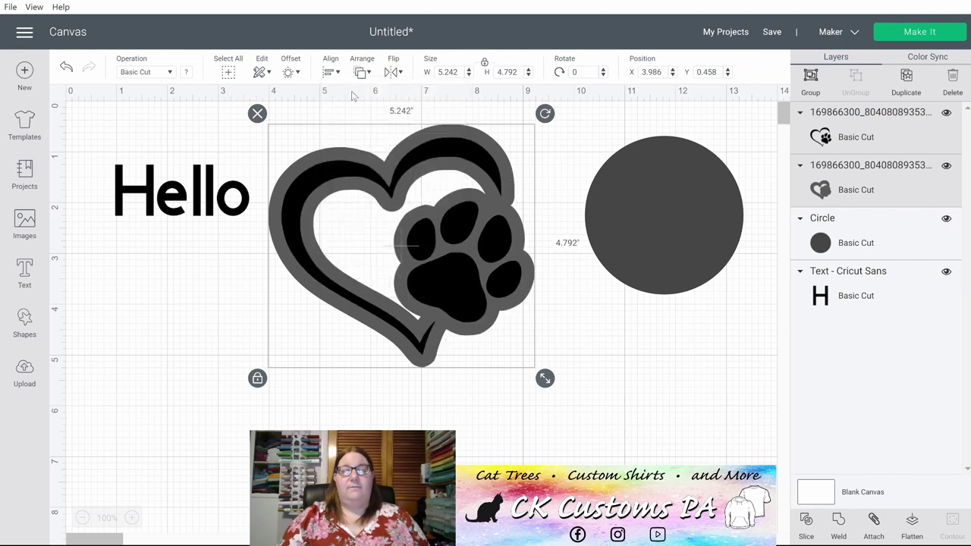
{"action": "left_click", "coordinate": [334, 73]}
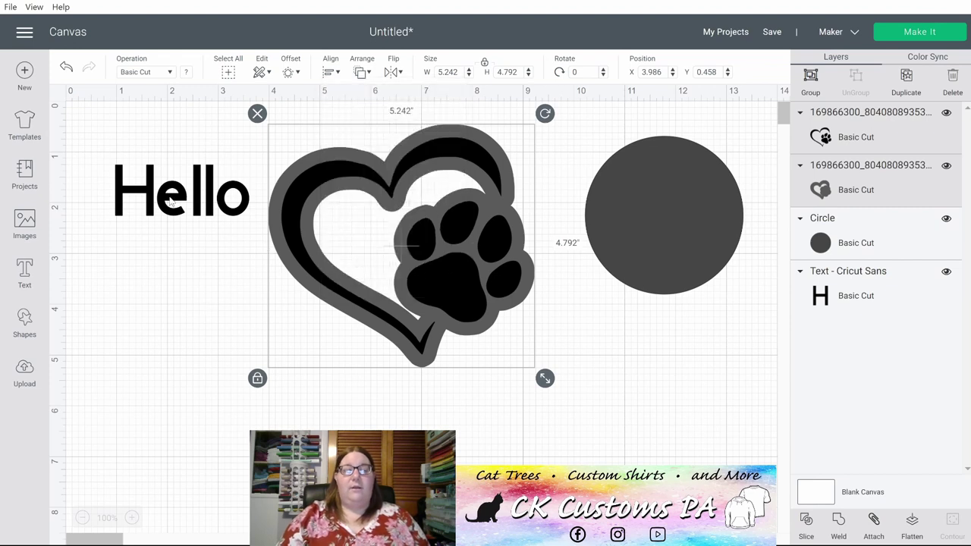
{"action": "left_click", "coordinate": [196, 288]}
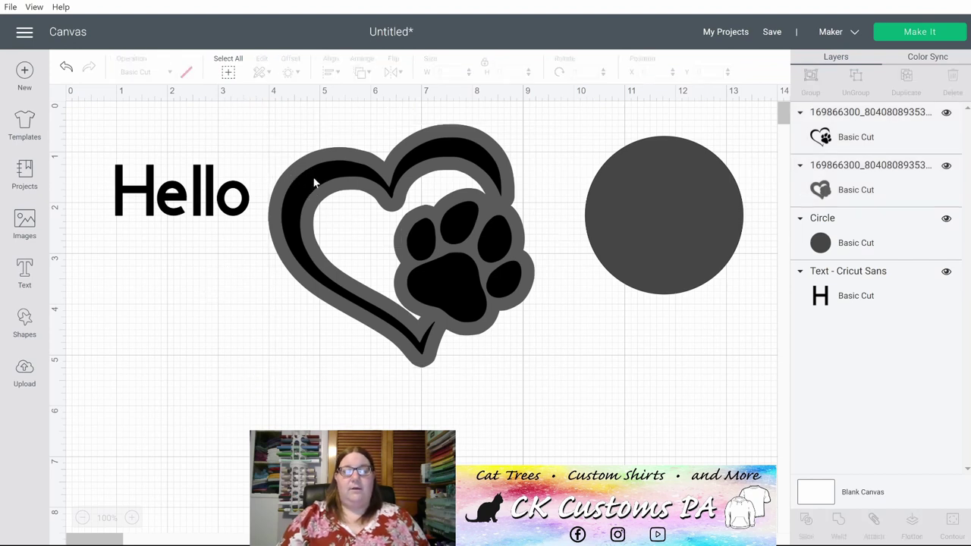
Step: Add a second circle, and move the heart-and-paw with its offset out of the way below the first circle
{"action": "left_click", "coordinate": [24, 321]}
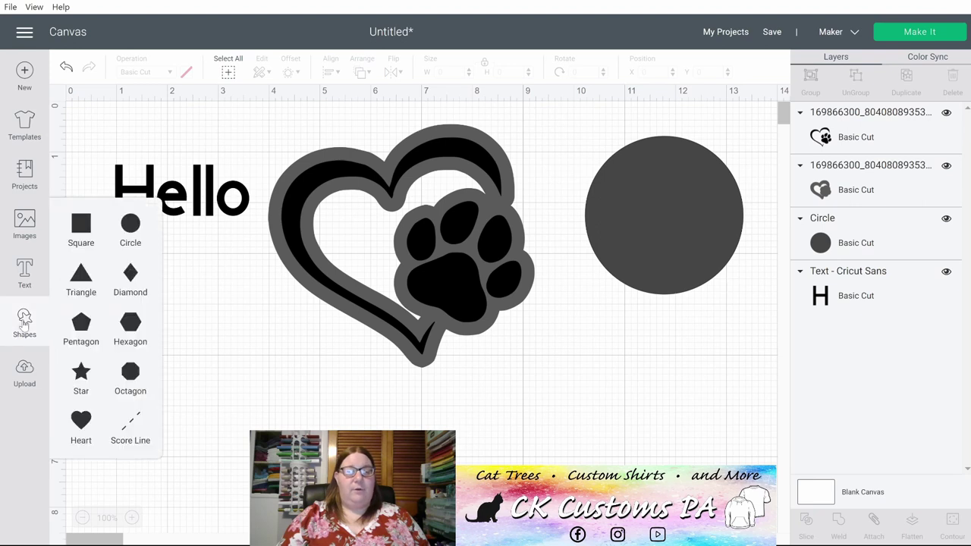
{"action": "left_click", "coordinate": [133, 226]}
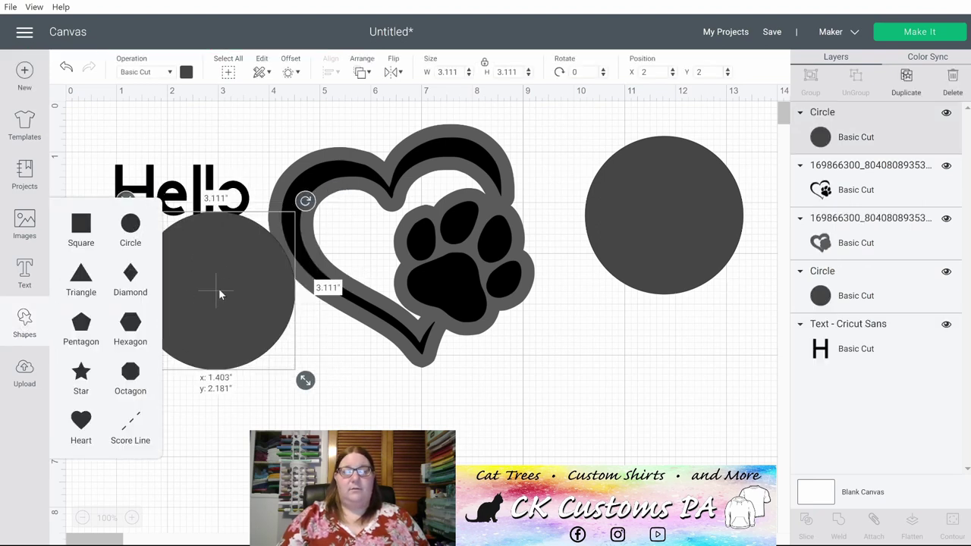
{"action": "left_click", "coordinate": [355, 161]}
{"action": "left_click_drag", "start_coordinate": [399, 210], "coordinate": [653, 468]}
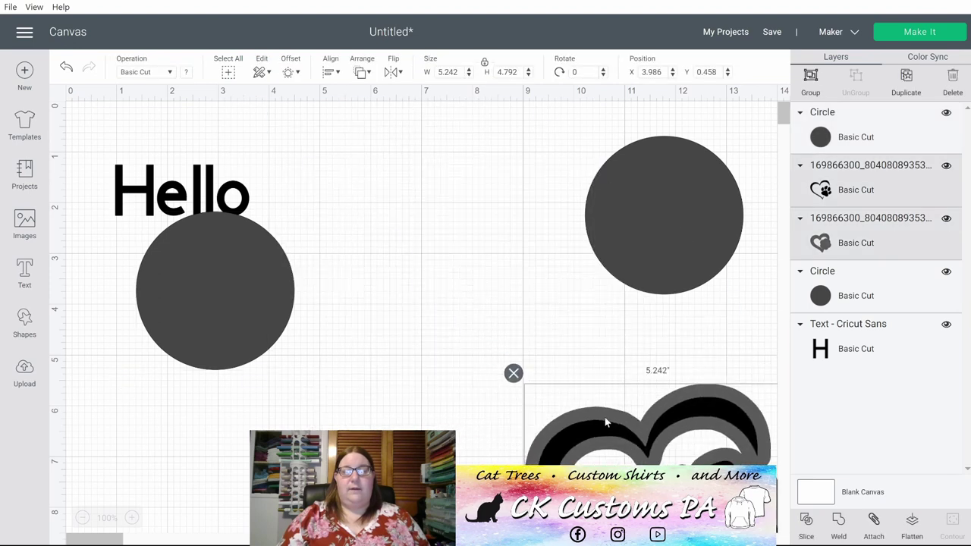
Step: Move the Hello text between the two circles, and raise the new circle beside it at about X 1.44
{"action": "left_click", "coordinate": [194, 209]}
{"action": "left_click_drag", "start_coordinate": [129, 214], "coordinate": [343, 241]}
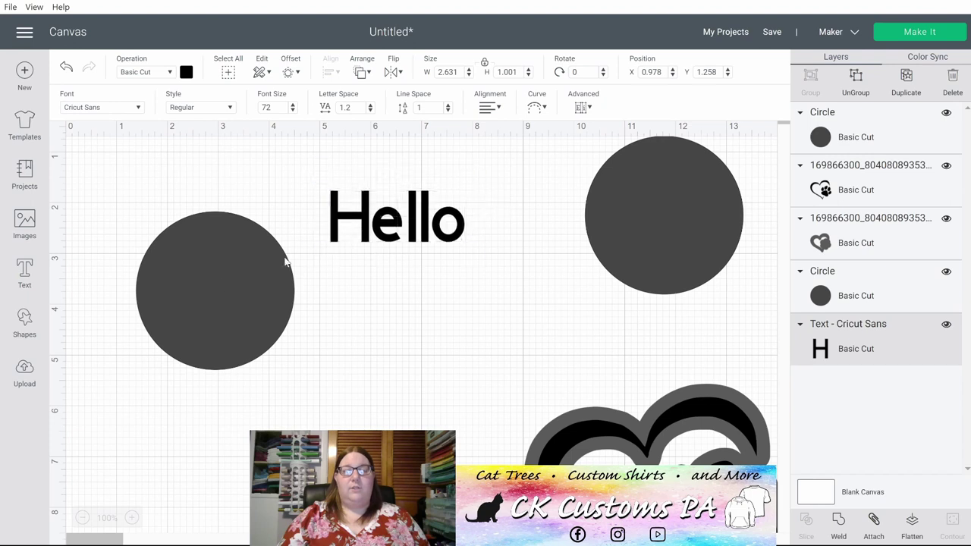
{"action": "left_click_drag", "start_coordinate": [220, 245], "coordinate": [223, 181]}
{"action": "left_click", "coordinate": [510, 321]}
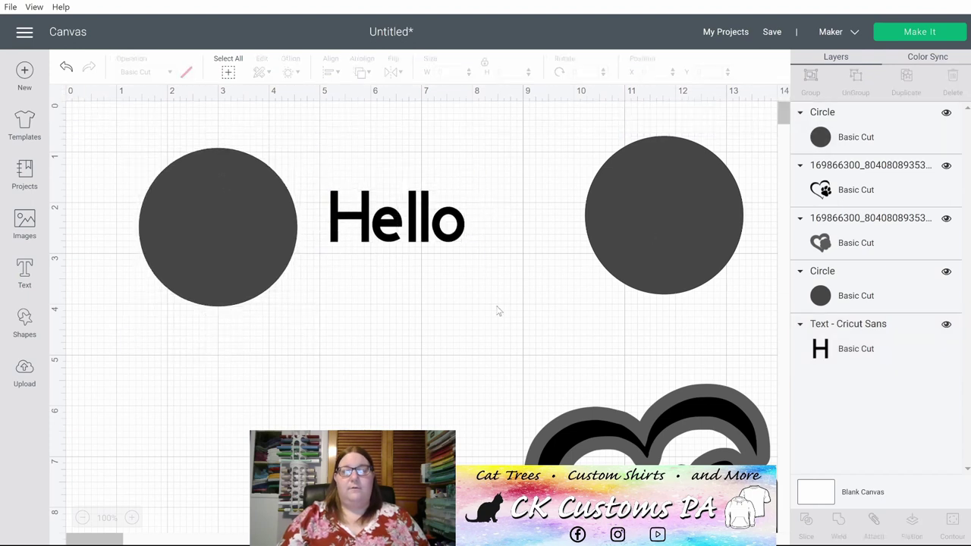
Step: Select both circles and the Hello text, center them vertically, and distribute them horizontally
{"action": "left_click_drag", "start_coordinate": [89, 120], "coordinate": [710, 273]}
{"action": "left_click", "coordinate": [330, 72]}
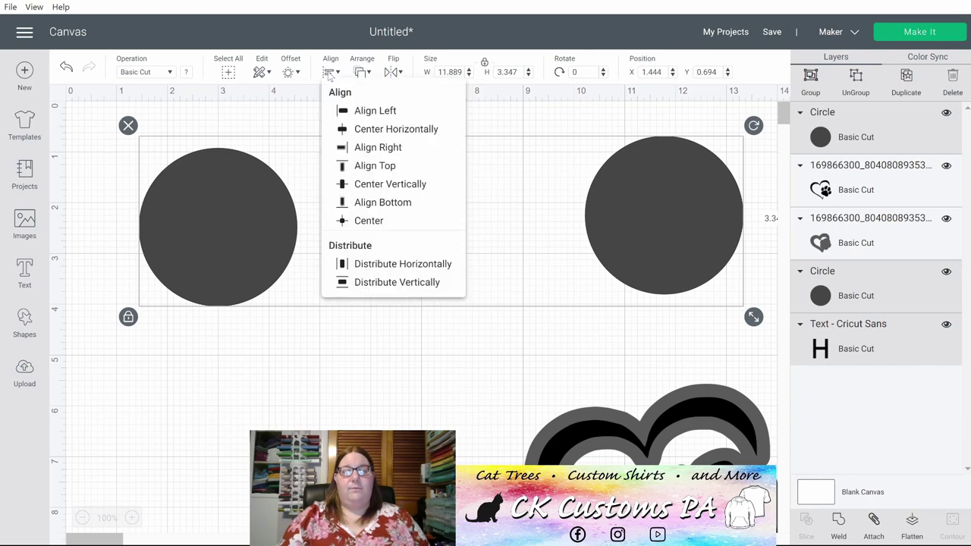
{"action": "left_click", "coordinate": [388, 184]}
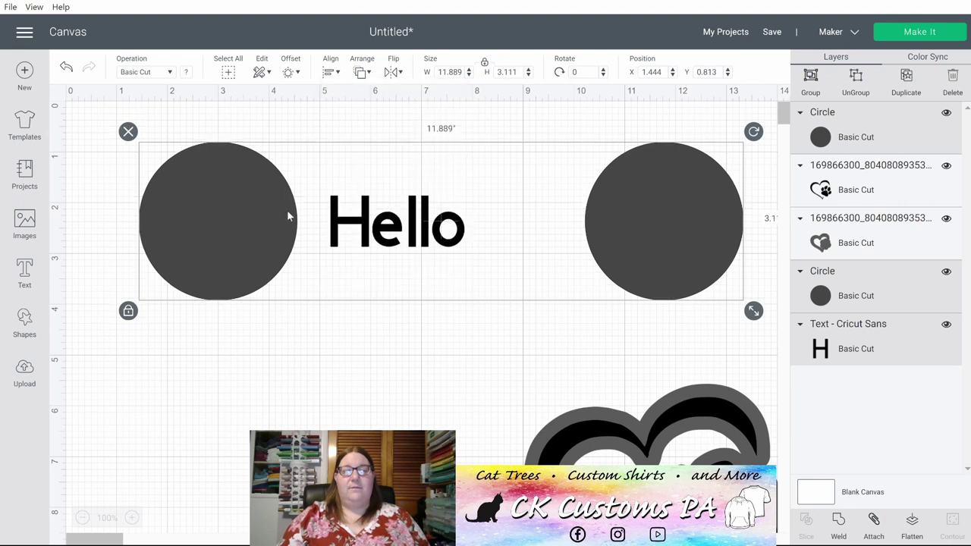
{"action": "left_click", "coordinate": [330, 76]}
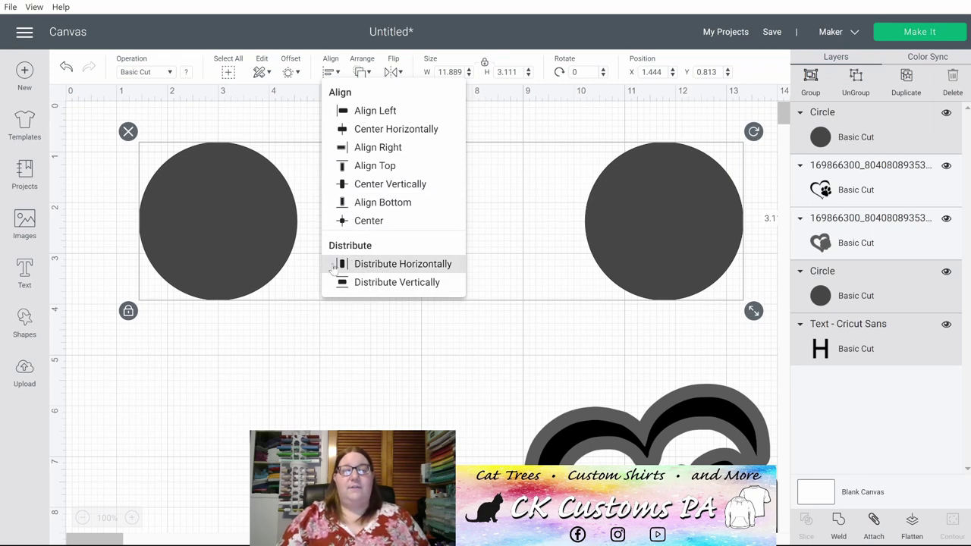
{"action": "left_click", "coordinate": [379, 266]}
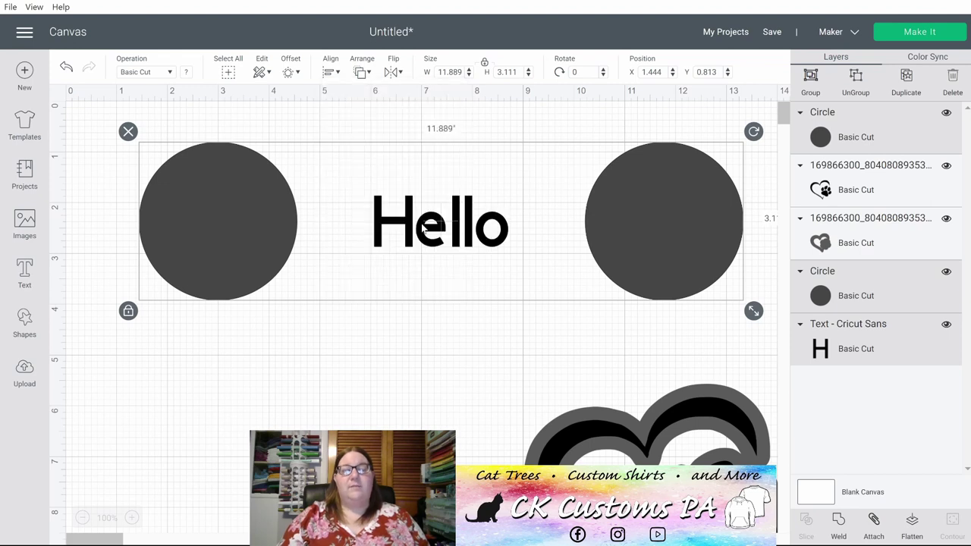
{"action": "left_click", "coordinate": [331, 73]}
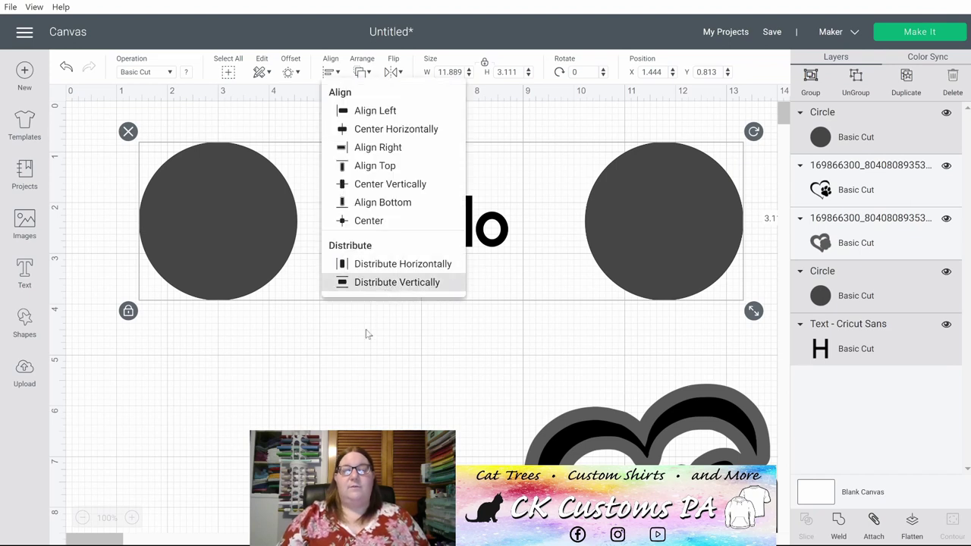
{"action": "left_click", "coordinate": [236, 354]}
Step: Delete both circles on either side of the Hello text
{"action": "left_click", "coordinate": [224, 241]}
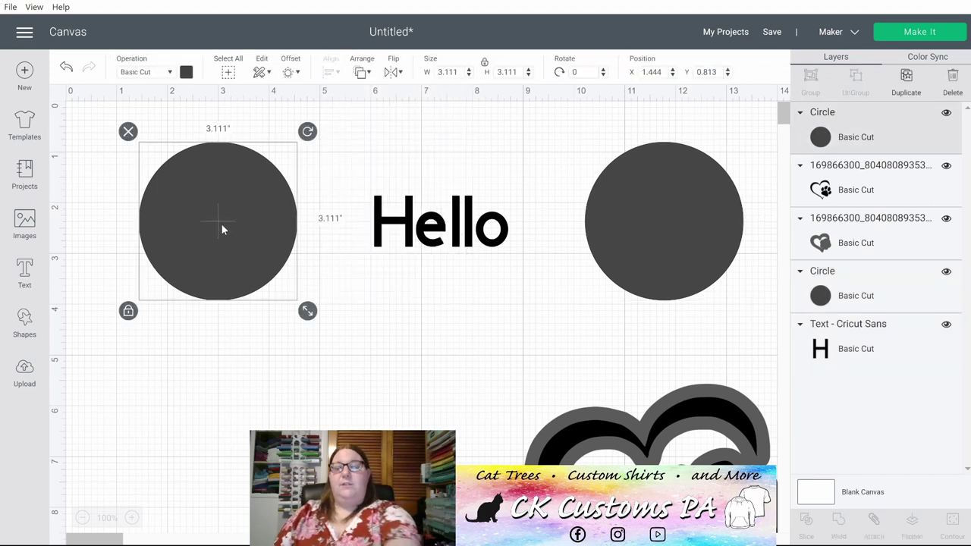
{"action": "key", "text": "Delete"}
{"action": "left_click", "coordinate": [611, 209]}
{"action": "key", "text": "Delete"}
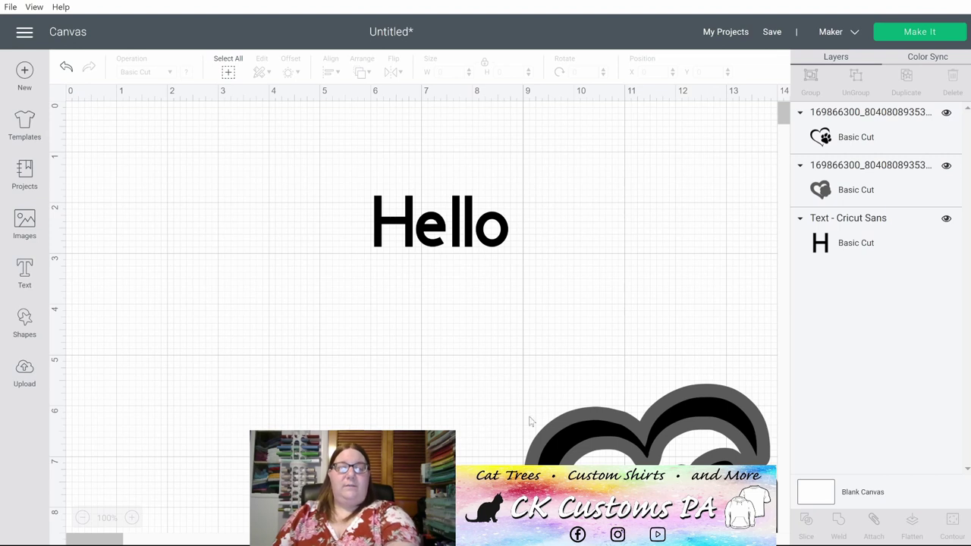
Step: Bring the black heart-and-paw and its gray offset to the left of the Hello text and center them on each other
{"action": "left_click", "coordinate": [574, 430]}
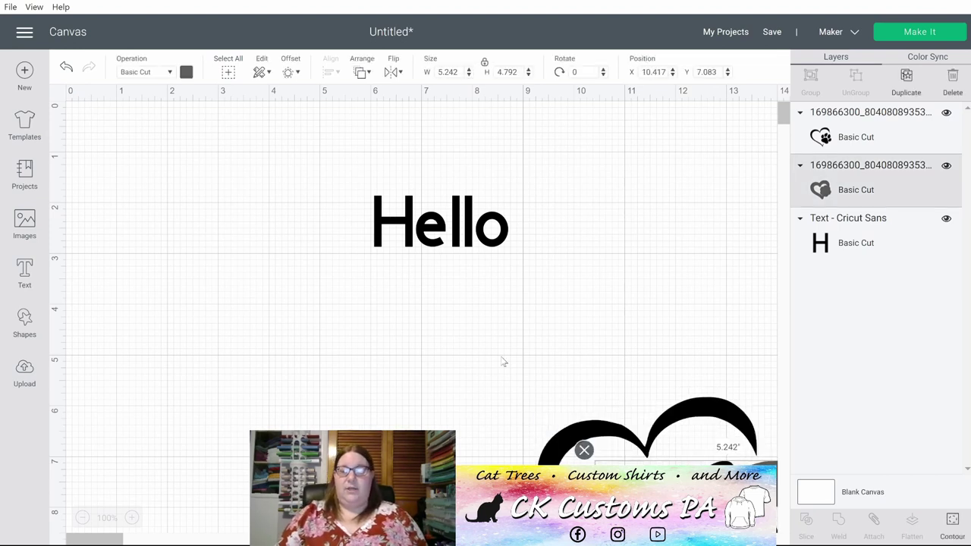
{"action": "left_click", "coordinate": [561, 401]}
{"action": "left_click_drag", "start_coordinate": [562, 401], "coordinate": [636, 402]}
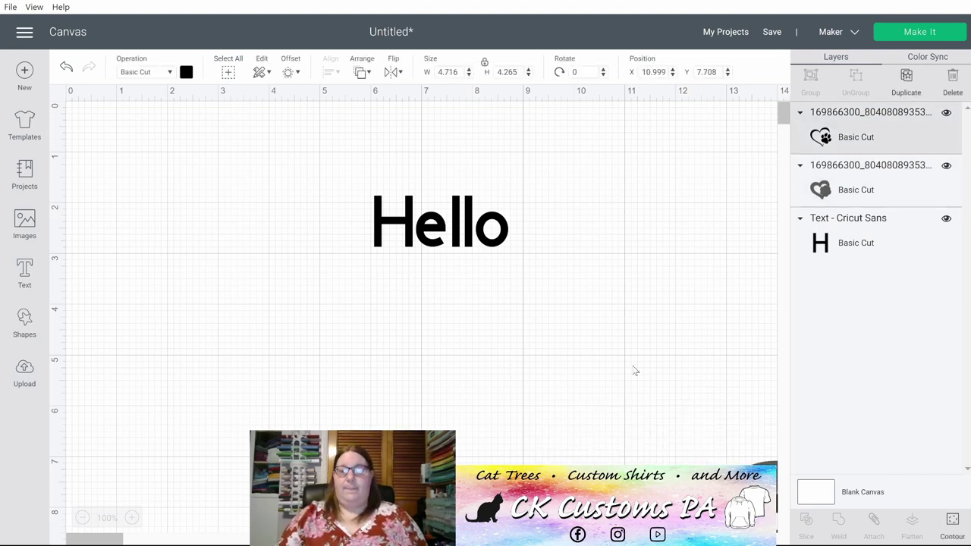
{"action": "left_click_drag", "start_coordinate": [634, 320], "coordinate": [685, 486]}
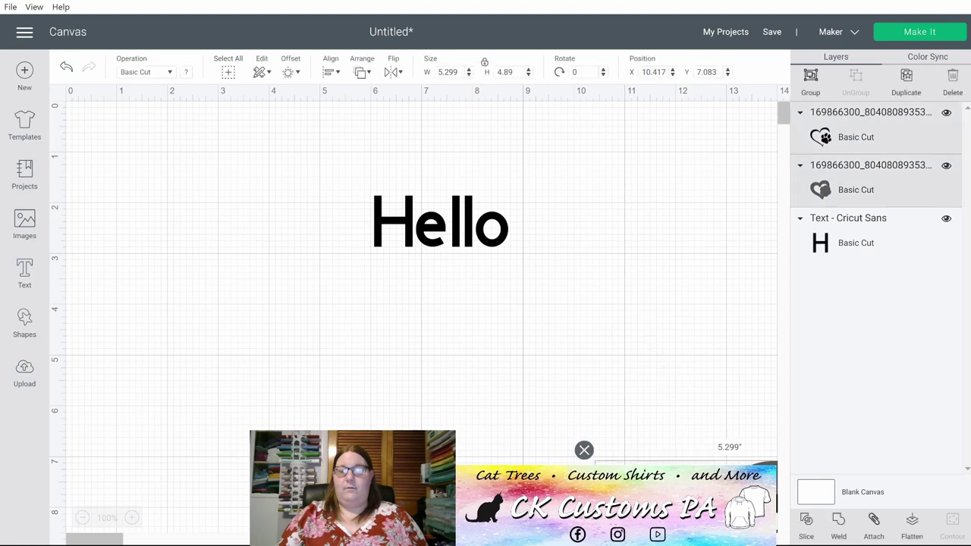
{"action": "left_click_drag", "start_coordinate": [590, 400], "coordinate": [184, 245]}
{"action": "left_click", "coordinate": [331, 71]}
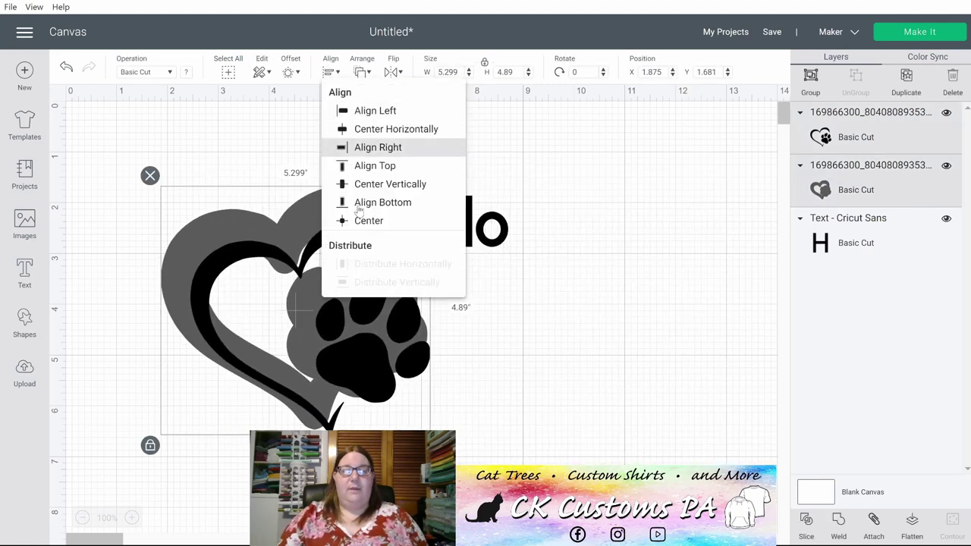
{"action": "left_click", "coordinate": [373, 222]}
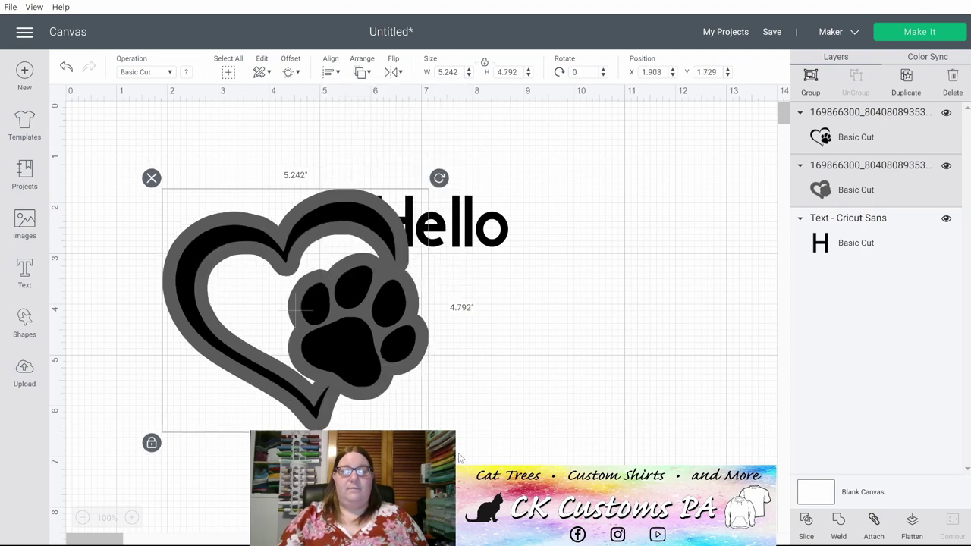
Step: Shrink the heart-and-paw with its offset to about 2.51 × 2.29 inches and group the two layers
{"action": "left_click_drag", "start_coordinate": [439, 442], "coordinate": [292, 326]}
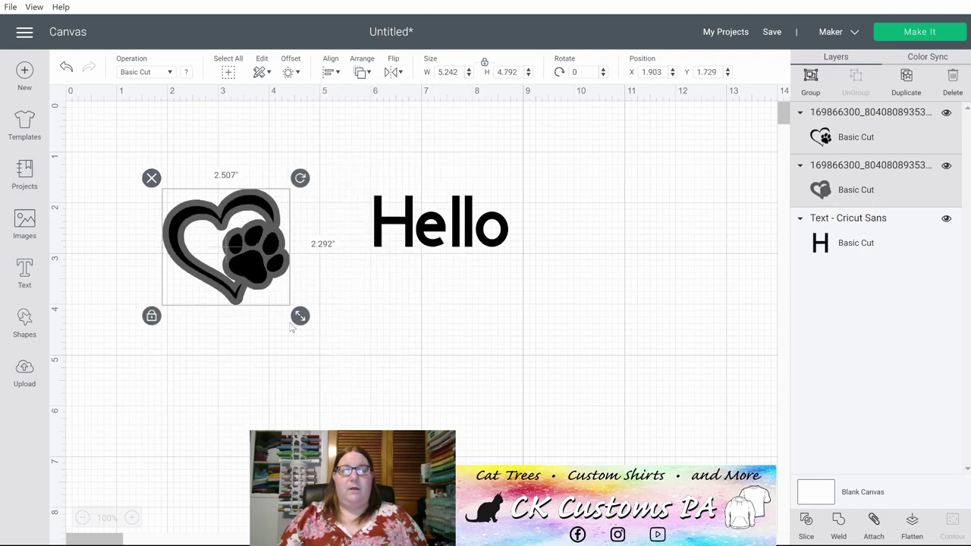
{"action": "left_click", "coordinate": [814, 85]}
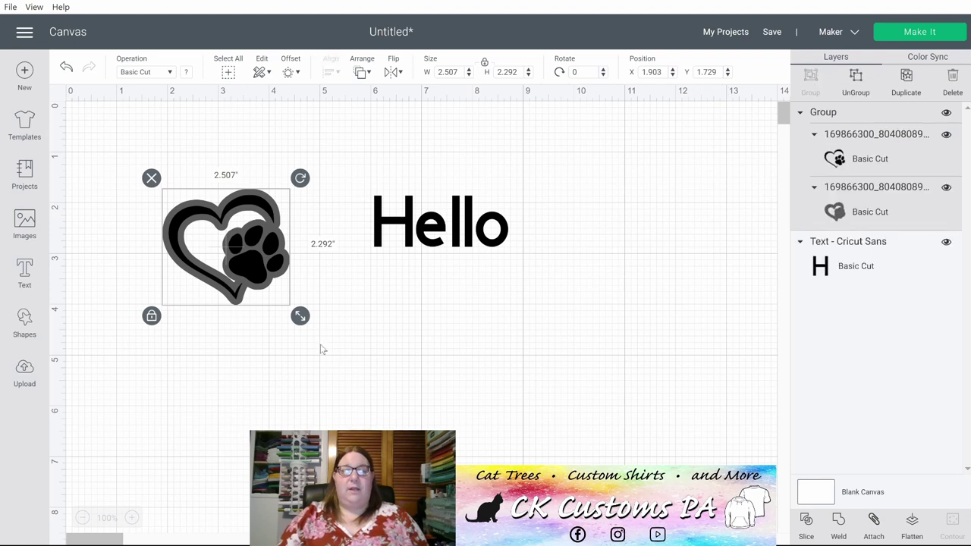
Step: Duplicate the heart-and-paw group, place the copy right of the Hello text, and enlarge the text to about 3.94 × 1.5 inches
{"action": "left_click", "coordinate": [907, 80]}
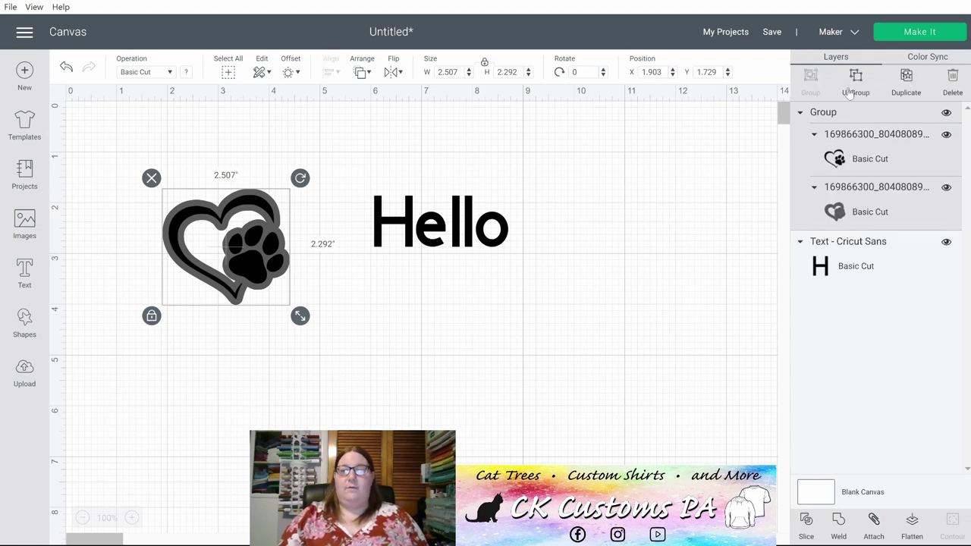
{"action": "left_click_drag", "start_coordinate": [272, 269], "coordinate": [670, 229]}
{"action": "left_click", "coordinate": [482, 251]}
{"action": "left_click_drag", "start_coordinate": [515, 258], "coordinate": [585, 282]}
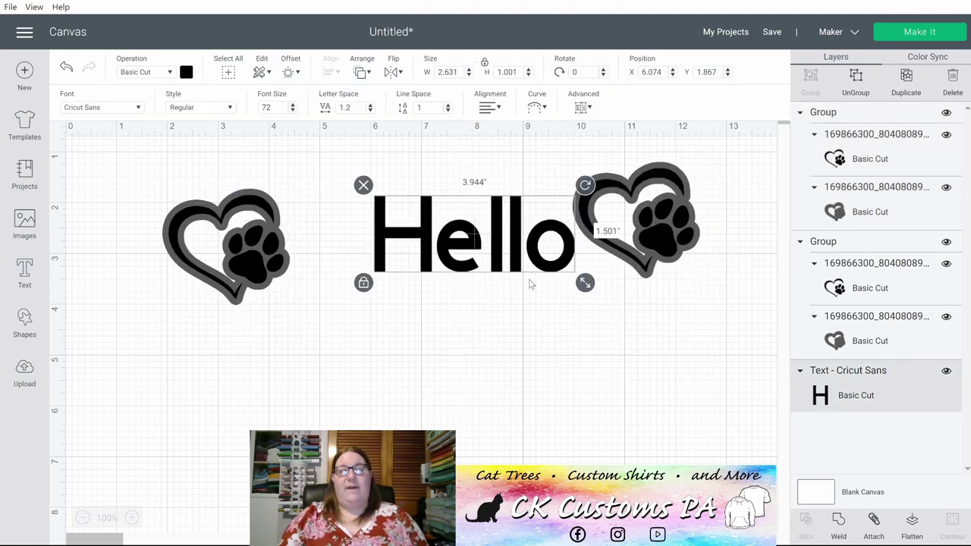
{"action": "left_click", "coordinate": [455, 329]}
Step: Select both heart-and-paw groups and the Hello text, center them vertically, and distribute them horizontally
{"action": "left_click_drag", "start_coordinate": [142, 126], "coordinate": [381, 225]}
{"action": "left_click_drag", "start_coordinate": [636, 269], "coordinate": [694, 279]}
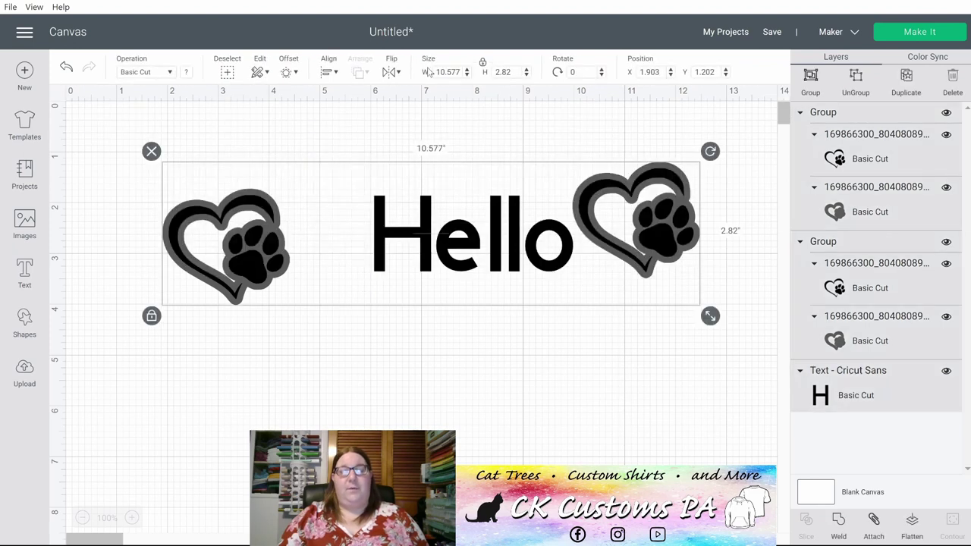
{"action": "left_click", "coordinate": [329, 74]}
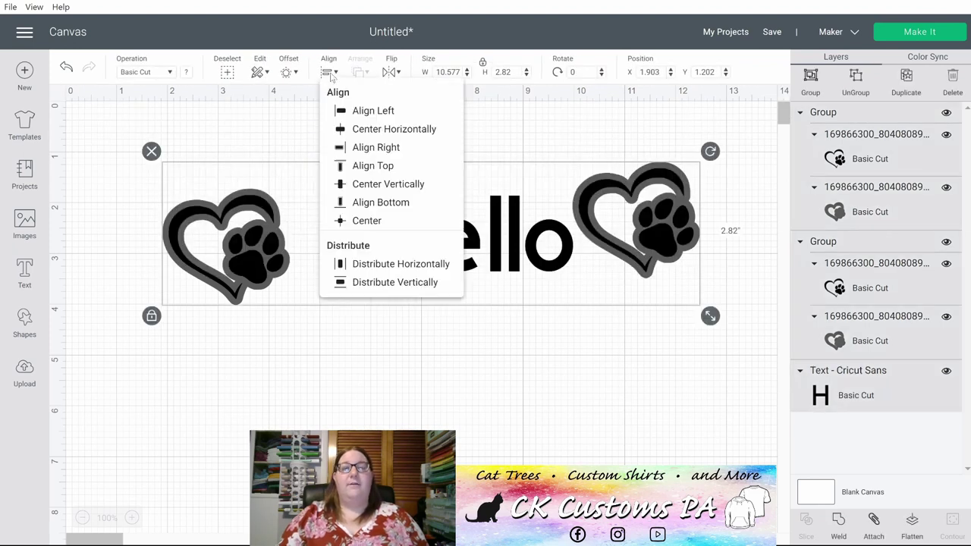
{"action": "left_click", "coordinate": [381, 185]}
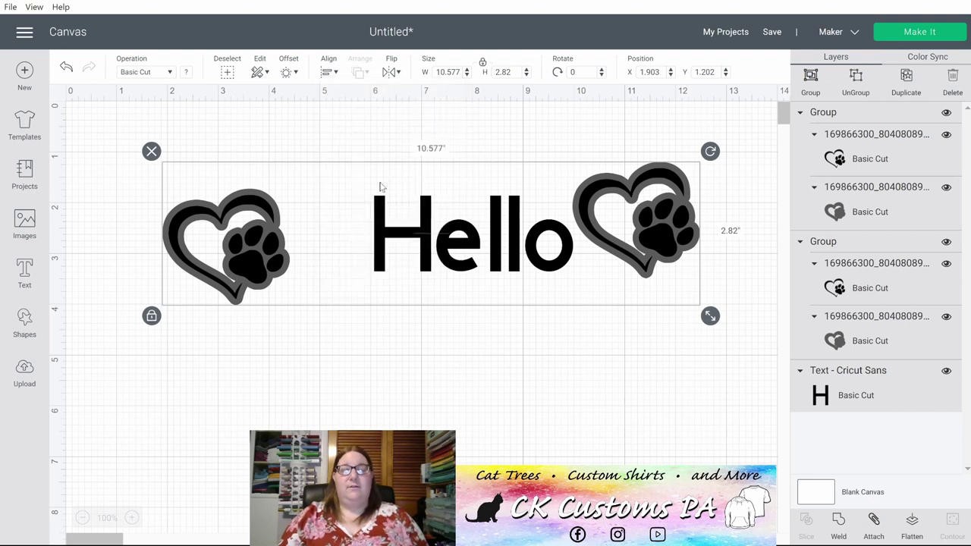
{"action": "left_click", "coordinate": [326, 74]}
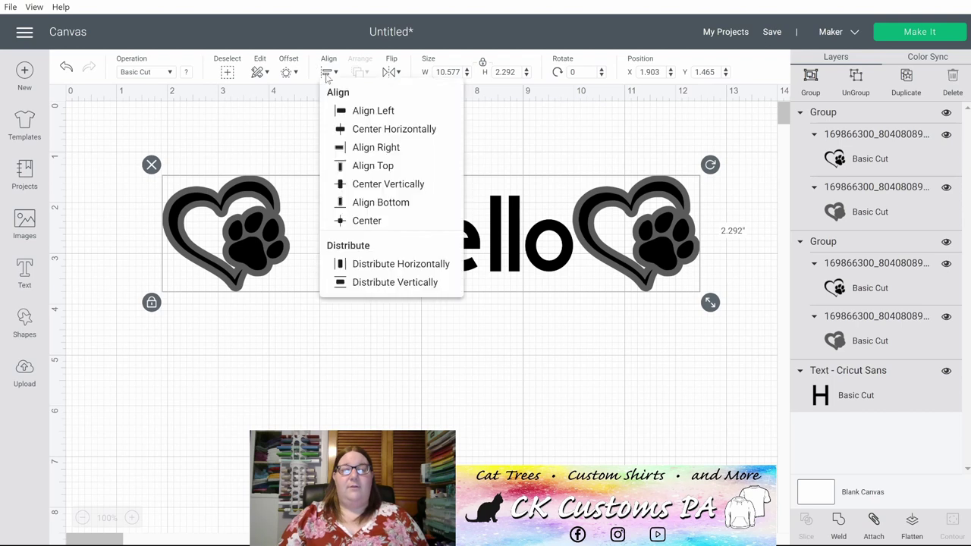
{"action": "left_click", "coordinate": [387, 264]}
{"action": "left_click", "coordinate": [508, 408]}
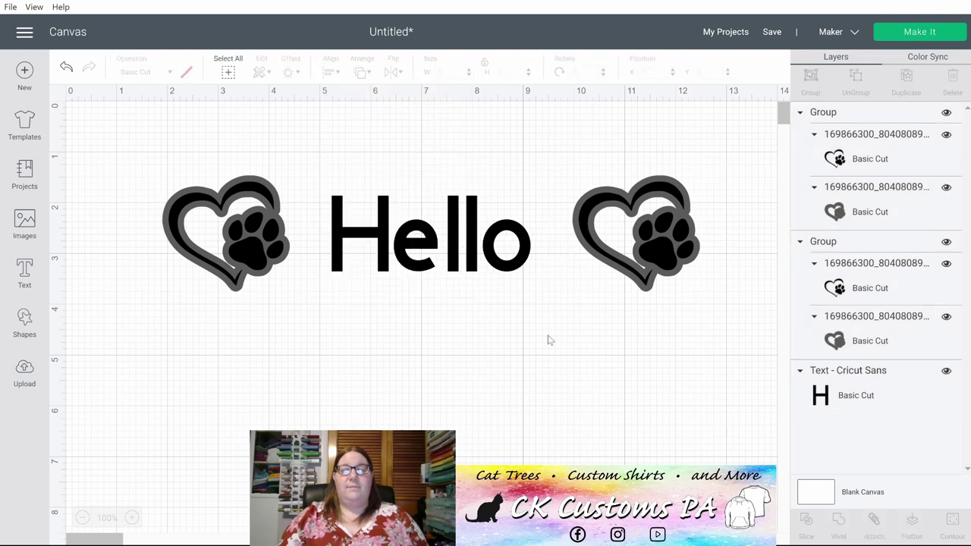
Step: Move the right heart-and-paw group closer to Hello at about X 9.26, and the left one to about X 2.25
{"action": "left_click_drag", "start_coordinate": [644, 245], "coordinate": [608, 239]}
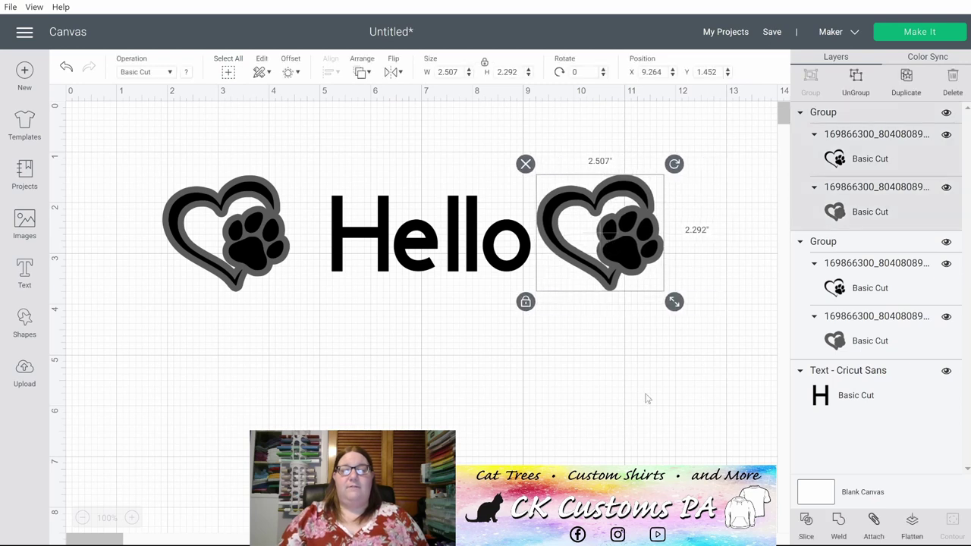
{"action": "left_click", "coordinate": [667, 354]}
{"action": "left_click_drag", "start_coordinate": [258, 235], "coordinate": [276, 237]}
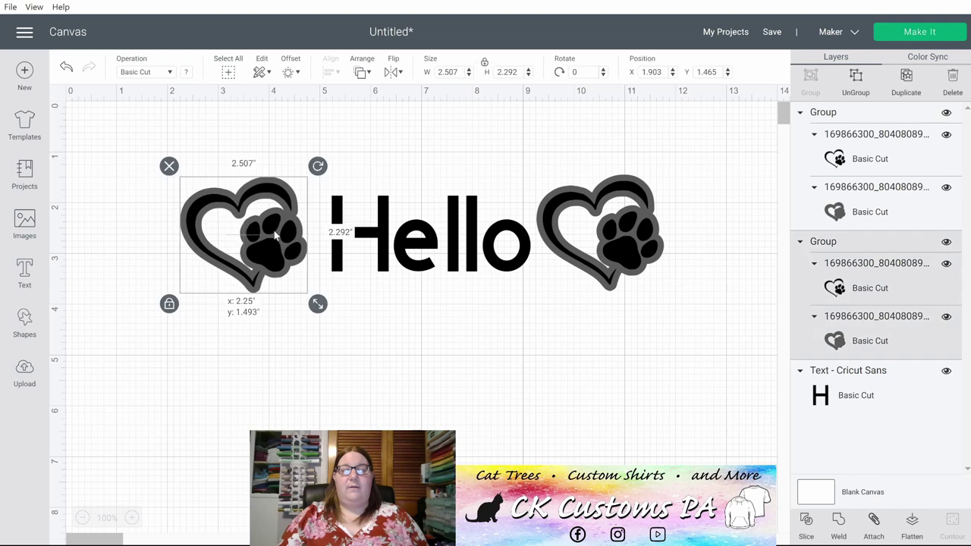
{"action": "left_click", "coordinate": [478, 351]}
Step: Realign both heart-and-paw groups with the Hello text by centering all three vertically and distributing them horizontally
{"action": "left_click_drag", "start_coordinate": [685, 355], "coordinate": [196, 155]}
{"action": "left_click", "coordinate": [328, 74]}
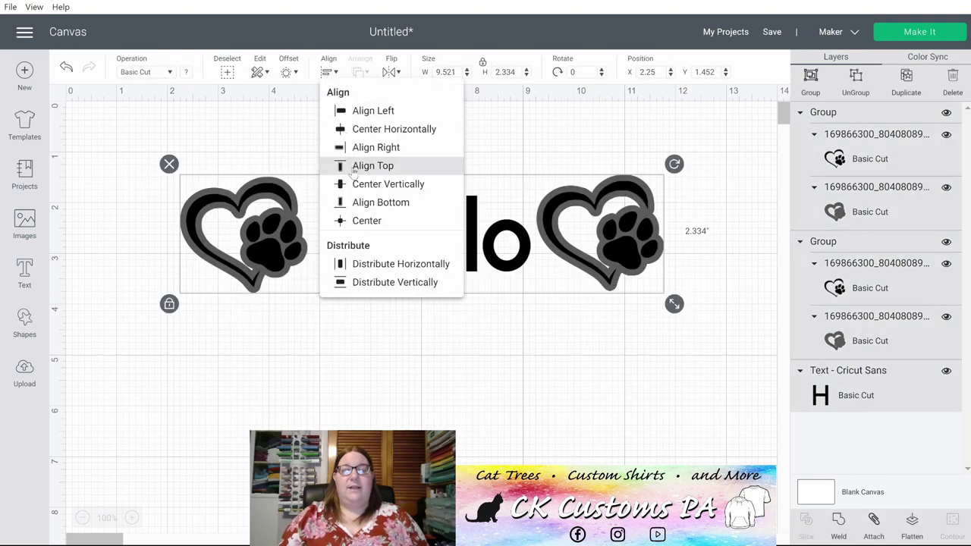
{"action": "left_click", "coordinate": [383, 184]}
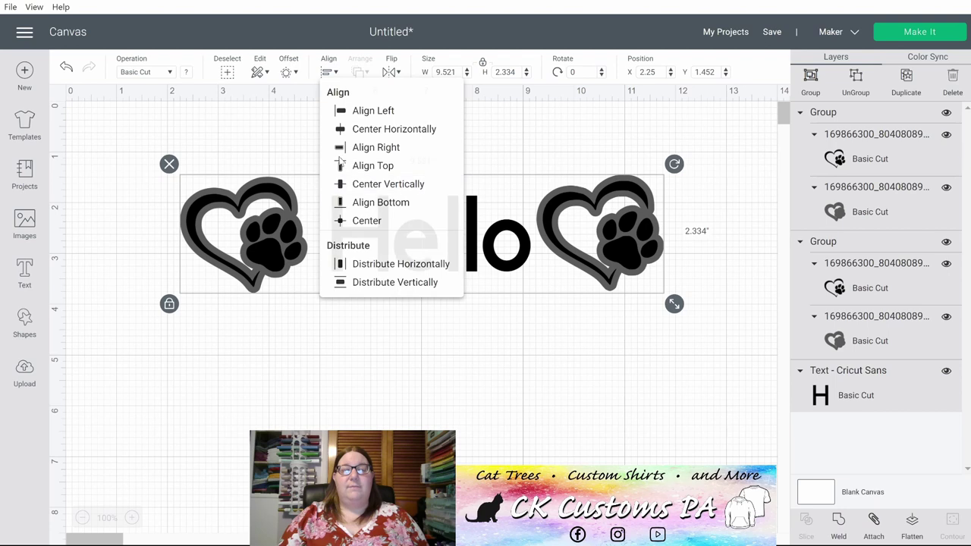
{"action": "left_click", "coordinate": [326, 72]}
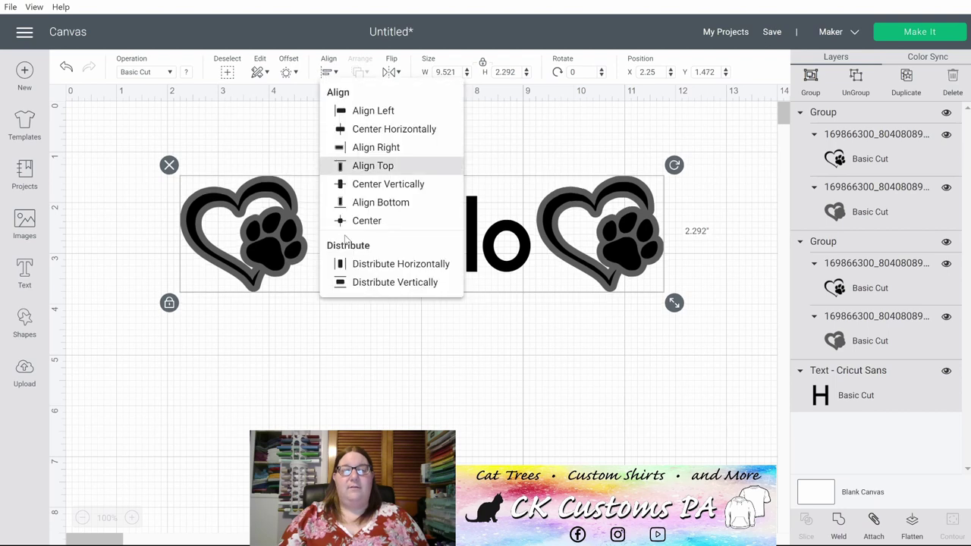
{"action": "left_click", "coordinate": [371, 265]}
{"action": "left_click", "coordinate": [451, 382]}
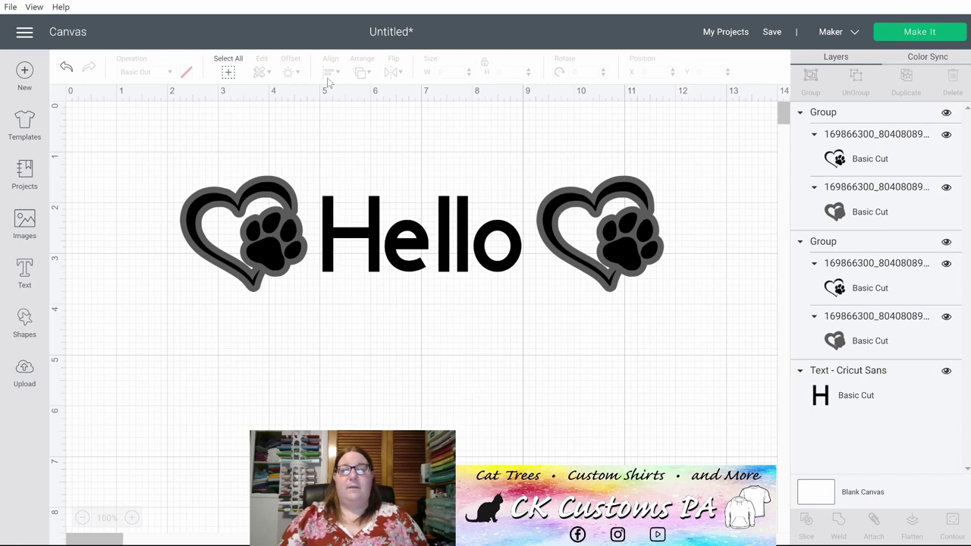
Step: Try flipping the left heart-and-paw group horizontally and flip it back to its original orientation
{"action": "key", "text": "Tab"}
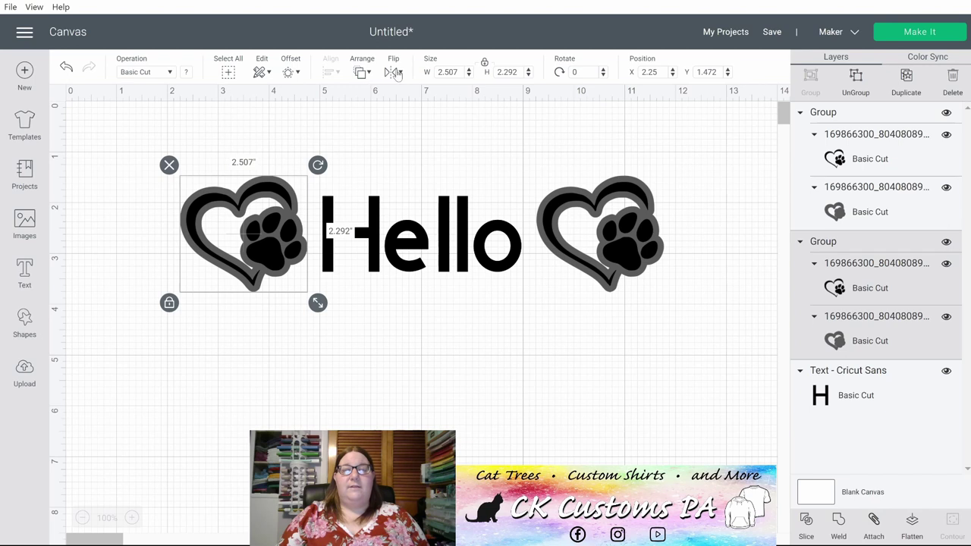
{"action": "left_click", "coordinate": [393, 72]}
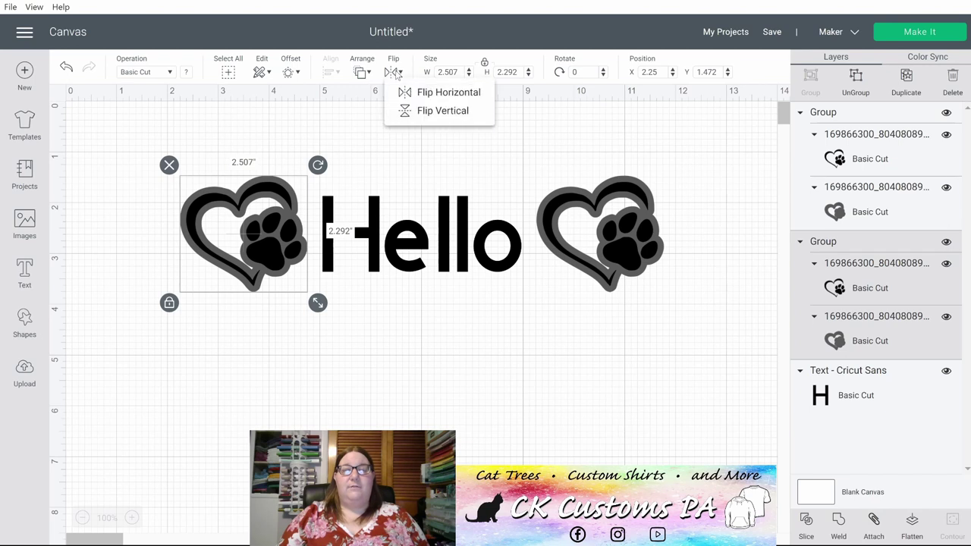
{"action": "left_click", "coordinate": [430, 94]}
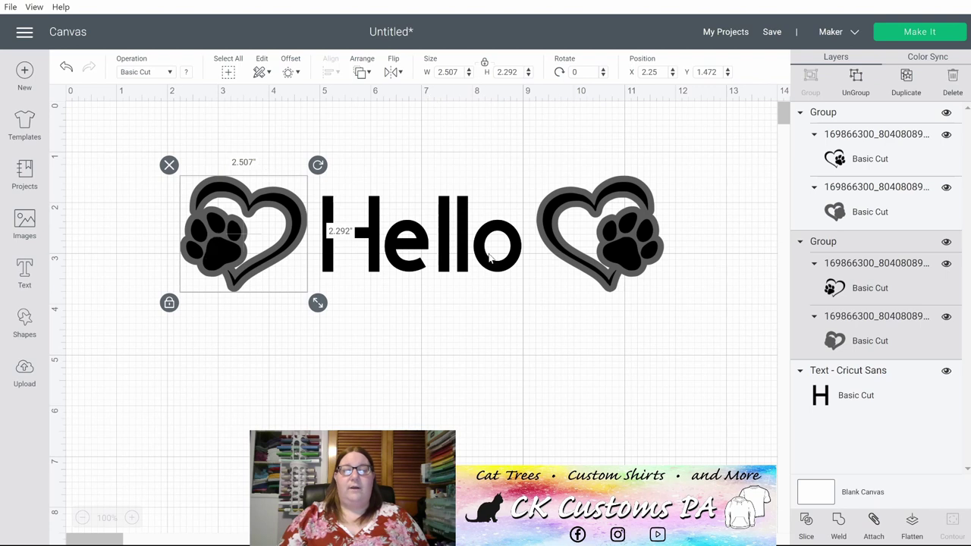
{"action": "left_click", "coordinate": [391, 73]}
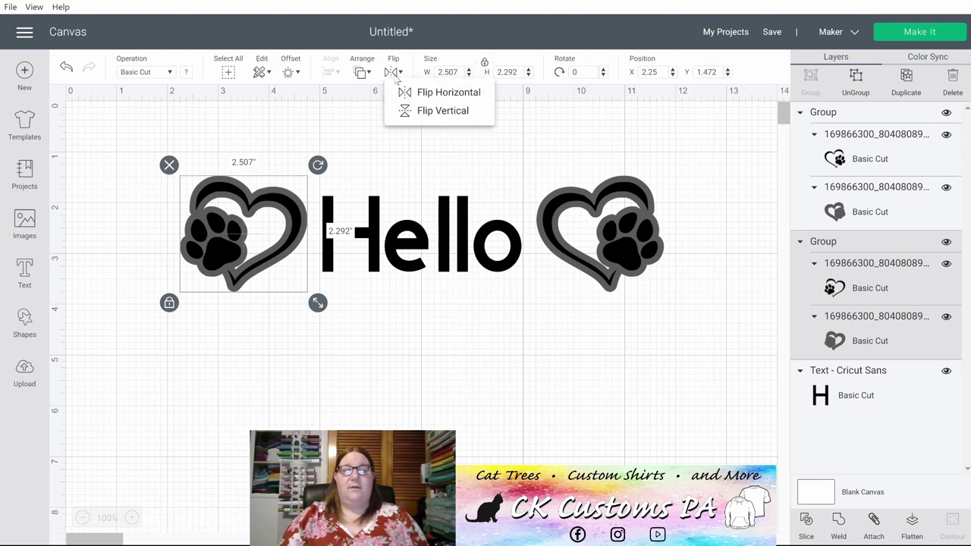
{"action": "left_click", "coordinate": [425, 91]}
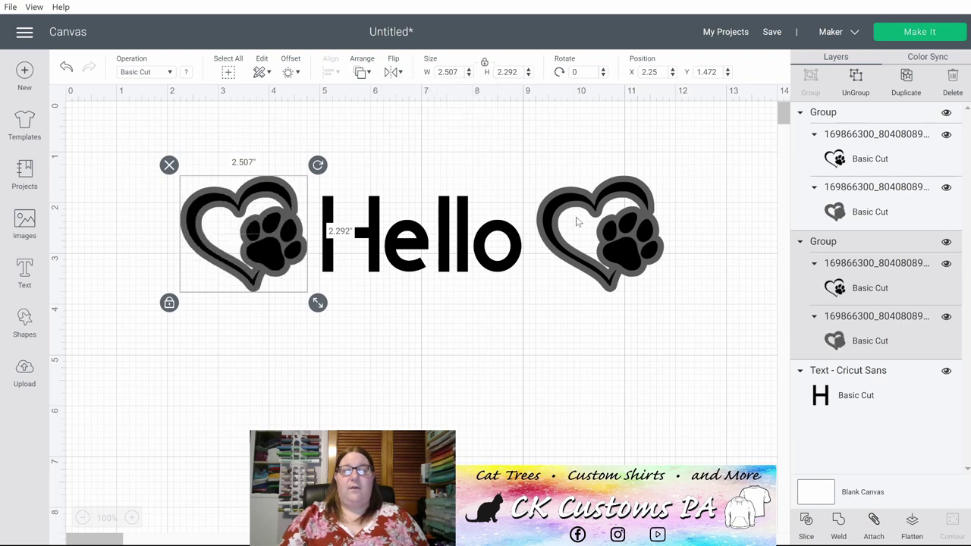
Step: Flip the right heart-and-paw group horizontally so it mirrors the left one
{"action": "left_click", "coordinate": [540, 196]}
{"action": "left_click", "coordinate": [390, 73]}
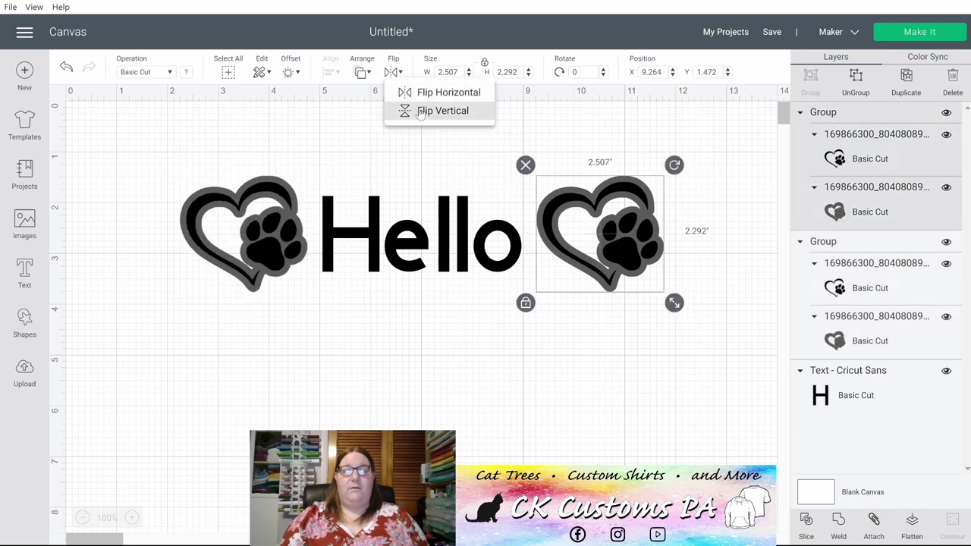
{"action": "left_click", "coordinate": [422, 96]}
{"action": "left_click", "coordinate": [374, 333]}
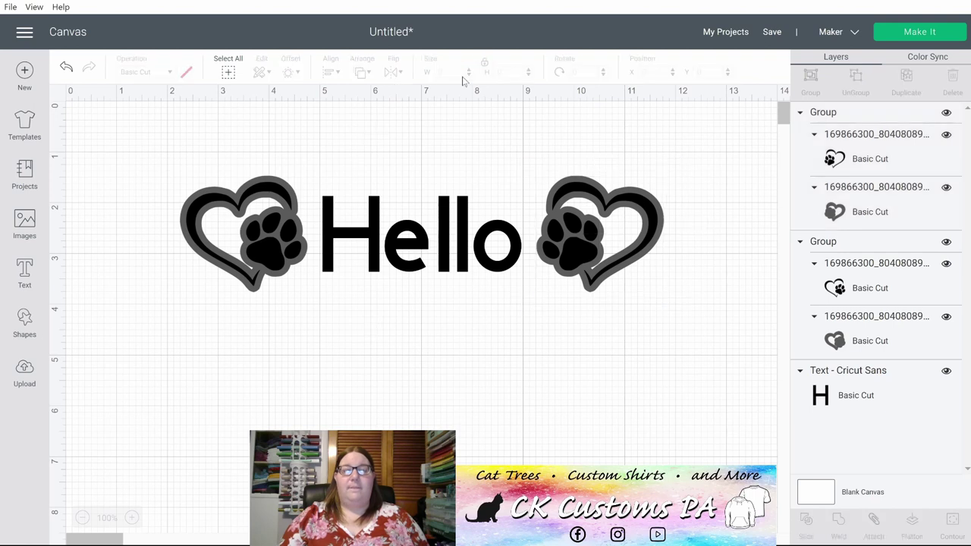
Step: Set the left heart-and-paw group's width to 3 inches with locked proportions and move it to about X 1.51, Y 1.03
{"action": "left_click", "coordinate": [298, 208]}
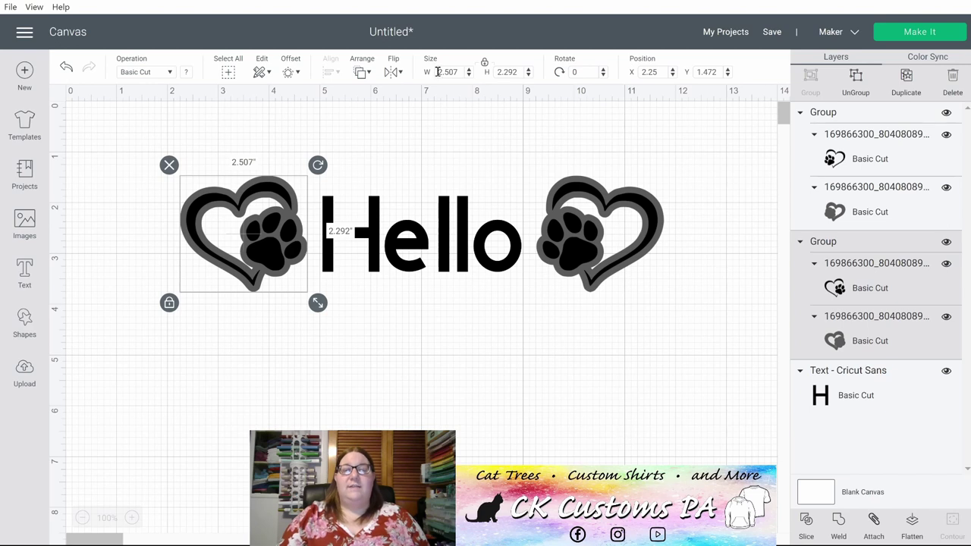
{"action": "left_click_drag", "start_coordinate": [437, 71], "coordinate": [456, 71]}
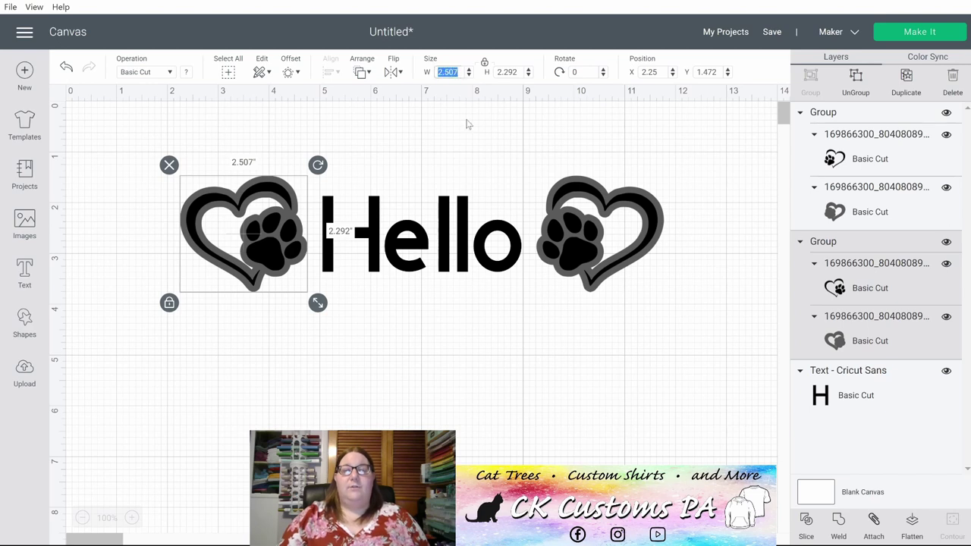
{"action": "type", "text": "3"}
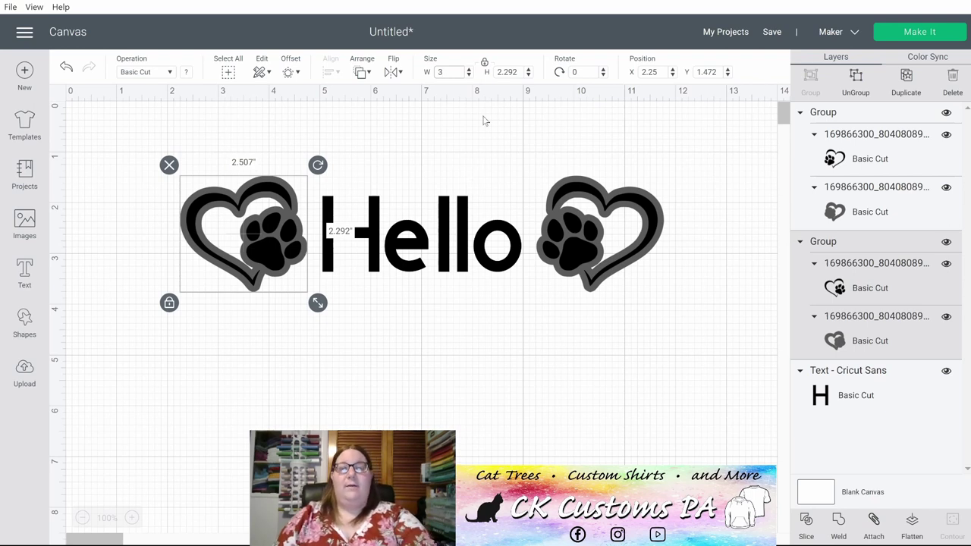
{"action": "left_click", "coordinate": [489, 76]}
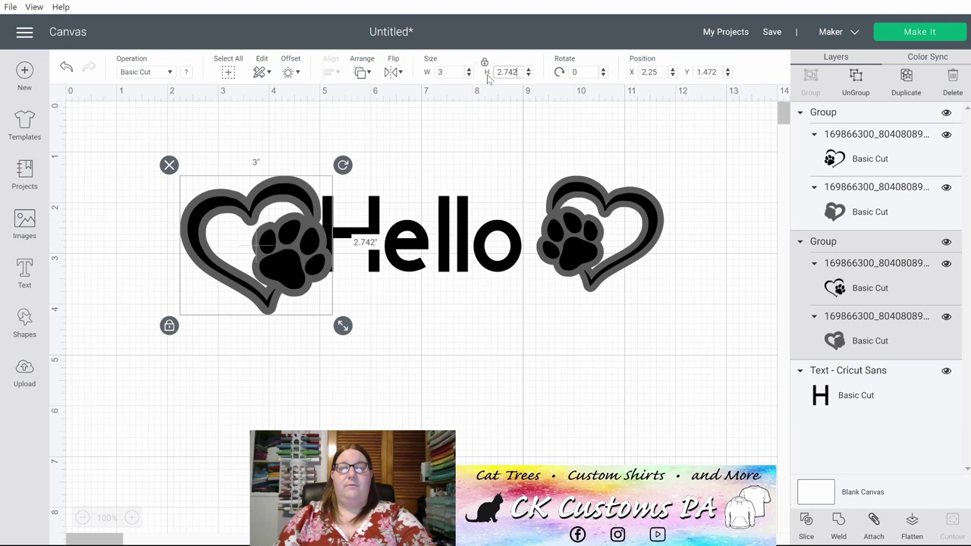
{"action": "left_click_drag", "start_coordinate": [292, 278], "coordinate": [255, 256]}
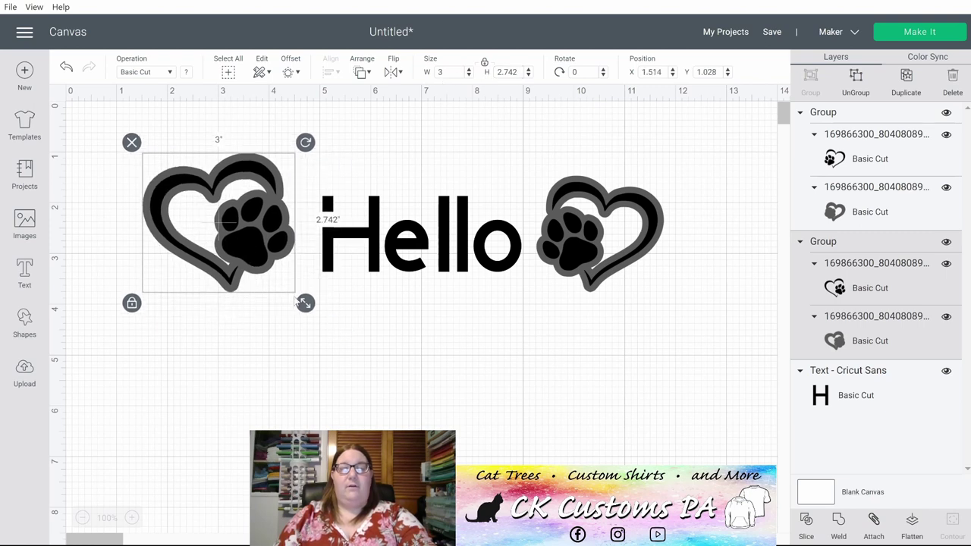
Step: Unlock the left heart-and-paw group's proportions and set its height to 3 inches
{"action": "left_click", "coordinate": [484, 66]}
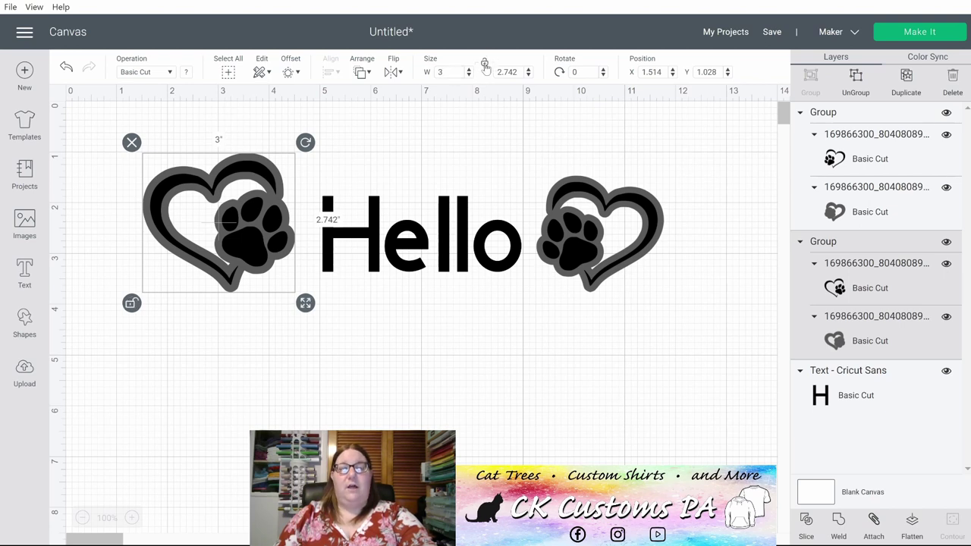
{"action": "left_click", "coordinate": [497, 72]}
{"action": "key", "text": "Tab"}
{"action": "key", "text": "shift+Tab"}
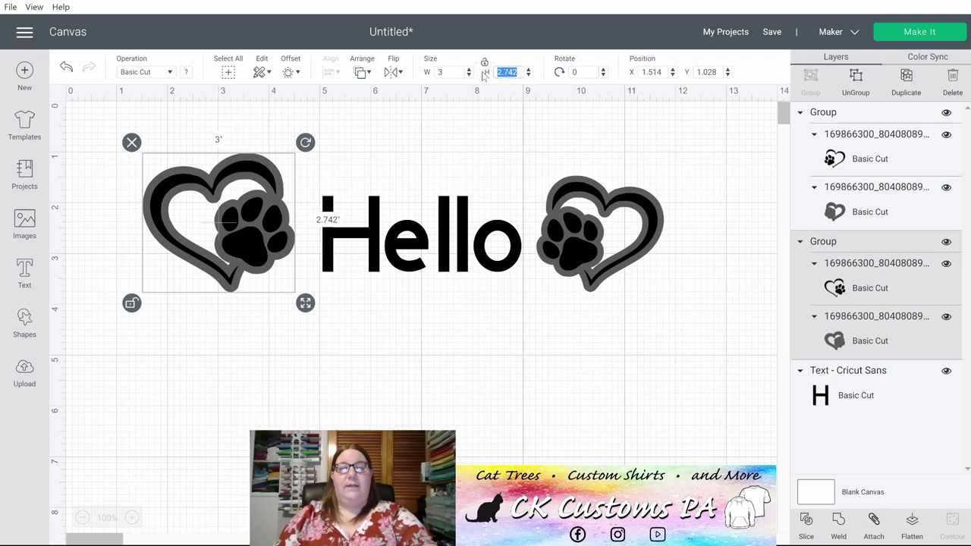
{"action": "type", "text": "3"}
{"action": "key", "text": "Tab"}
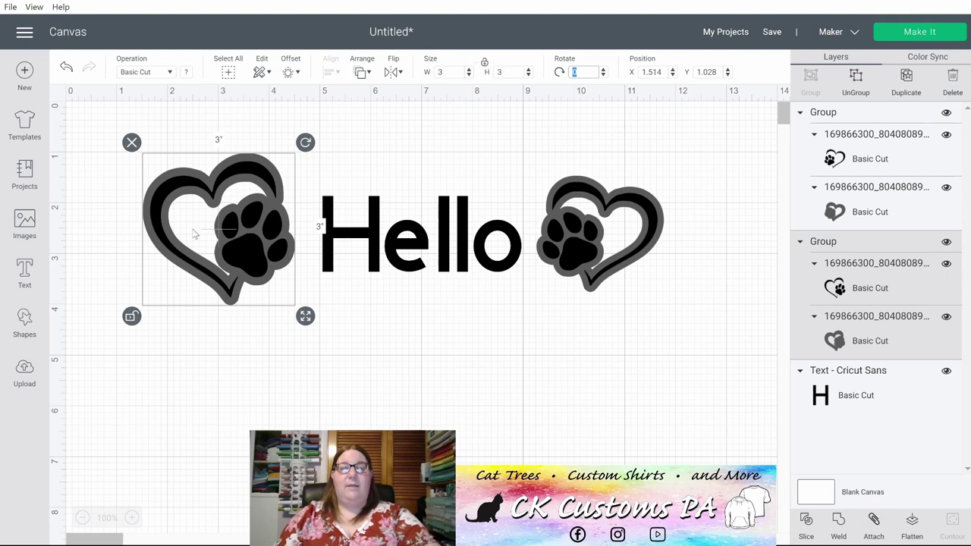
Step: Resize the left heart-and-paw group with unlocked proportions to about 2.82 × 2.8 inches, and lock its proportions again
{"action": "left_click", "coordinate": [132, 317]}
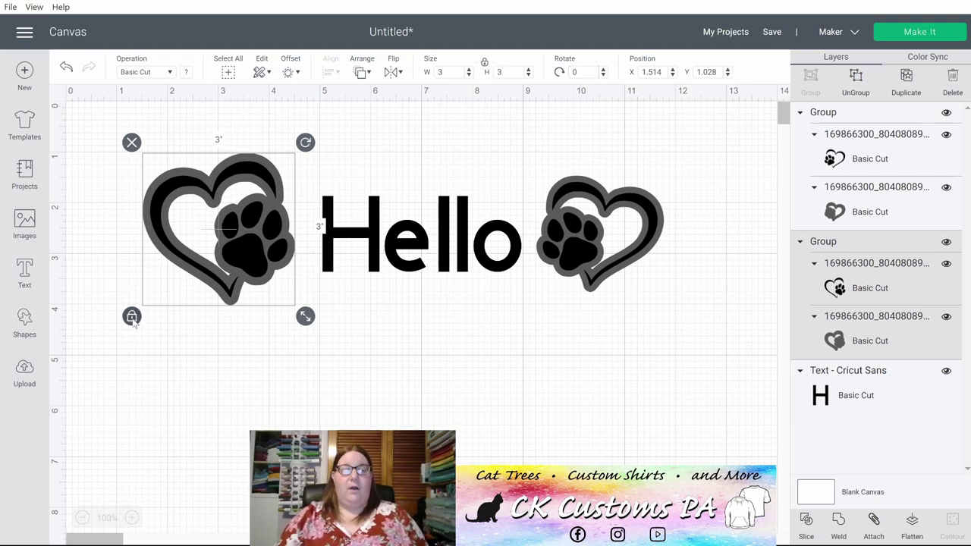
{"action": "left_click", "coordinate": [132, 317]}
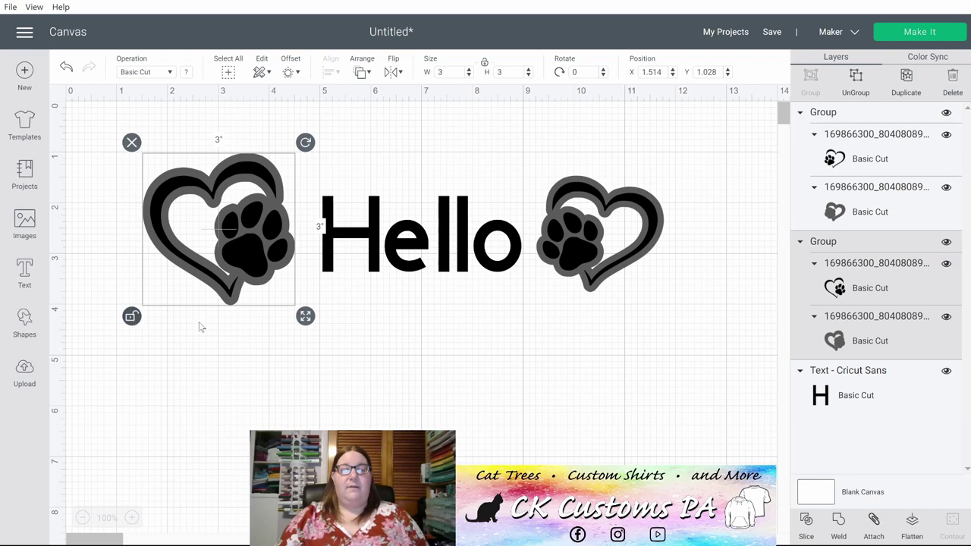
{"action": "mouse_move", "coordinate": [305, 317]}
{"action": "left_mouse_down"}
{"action": "mouse_move", "coordinate": [282, 289]}
{"action": "mouse_move", "coordinate": [282, 240]}
{"action": "mouse_move", "coordinate": [353, 228]}
{"action": "mouse_move", "coordinate": [338, 349]}
{"action": "mouse_move", "coordinate": [258, 356]}
{"action": "mouse_move", "coordinate": [258, 334]}
{"action": "mouse_move", "coordinate": [316, 334]}
{"action": "mouse_move", "coordinate": [343, 355]}
{"action": "mouse_move", "coordinate": [220, 230]}
{"action": "mouse_move", "coordinate": [310, 316]}
{"action": "mouse_move", "coordinate": [251, 254]}
{"action": "mouse_move", "coordinate": [298, 305]}
{"action": "left_mouse_up"}
{"action": "left_click", "coordinate": [133, 351]}
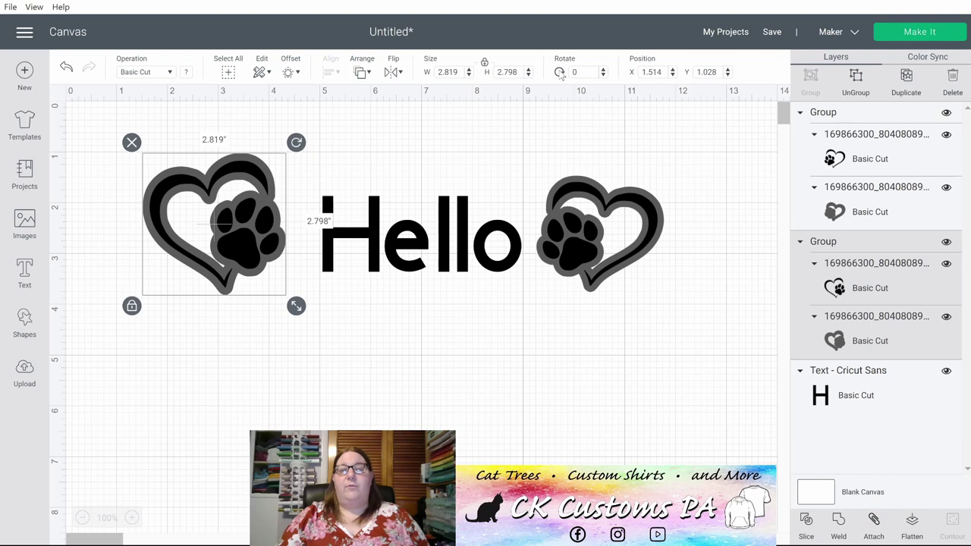
Step: Rotate the left heart-and-paw group in one-degree increments, and set its rotation to 90 degrees
{"action": "left_click", "coordinate": [604, 69]}
{"action": "left_click", "coordinate": [603, 69]}
{"action": "left_click", "coordinate": [603, 69]}
{"action": "left_click", "coordinate": [604, 69]}
{"action": "left_click", "coordinate": [603, 69]}
{"action": "left_click", "coordinate": [604, 71]}
{"action": "left_click", "coordinate": [604, 70]}
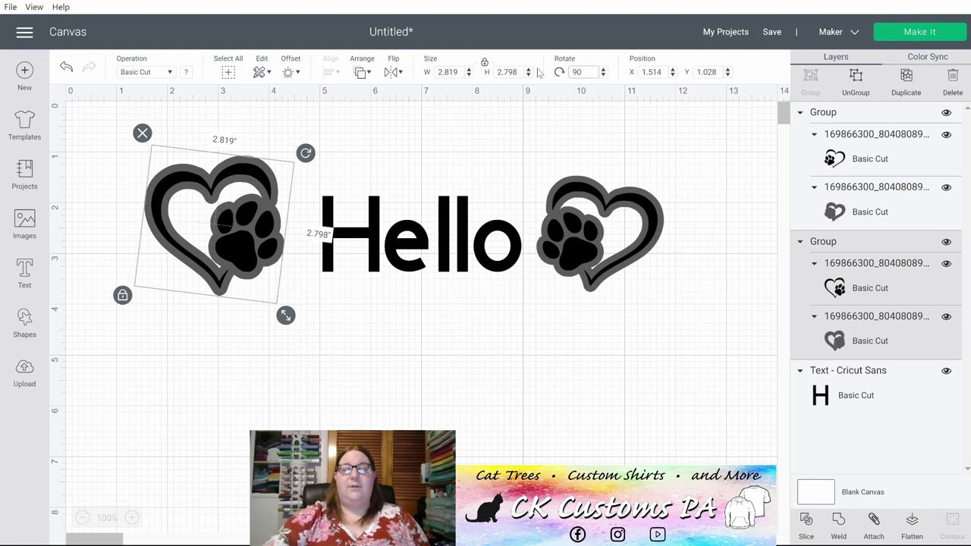
{"action": "key", "text": "Tab"}
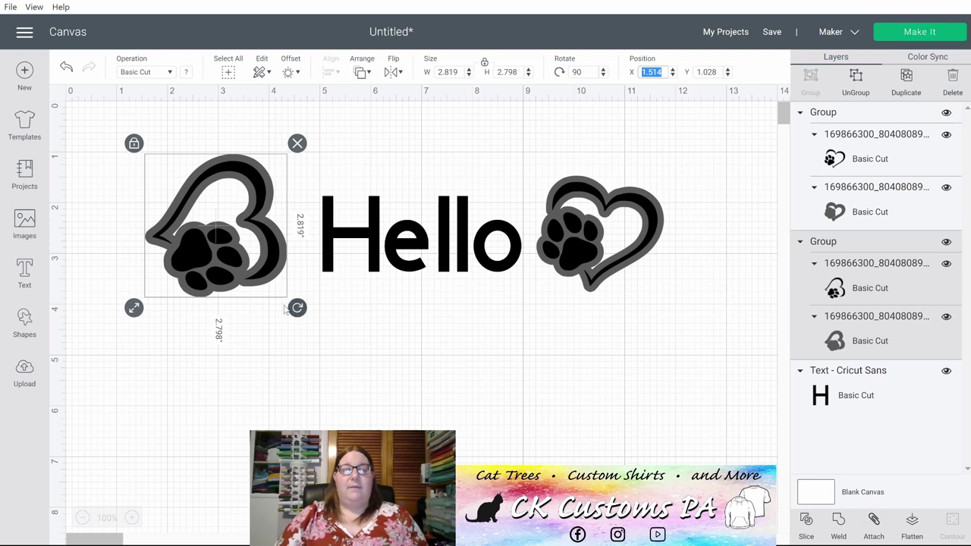
Step: Rotate the left heart-and-paw group freehand to about 9.7 degrees and move it to about X 1.96, Y 0.62
{"action": "left_click_drag", "start_coordinate": [297, 307], "coordinate": [321, 157]}
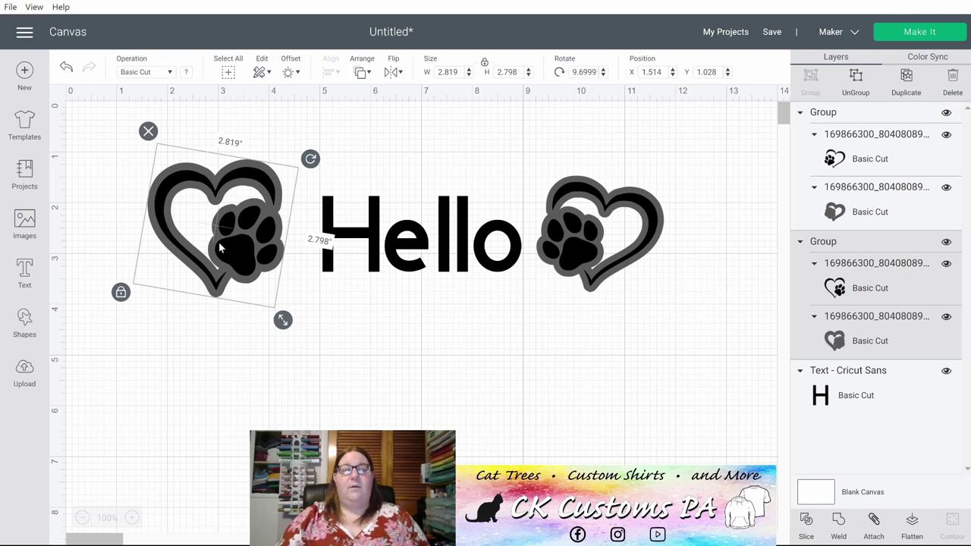
{"action": "left_click_drag", "start_coordinate": [236, 235], "coordinate": [248, 209]}
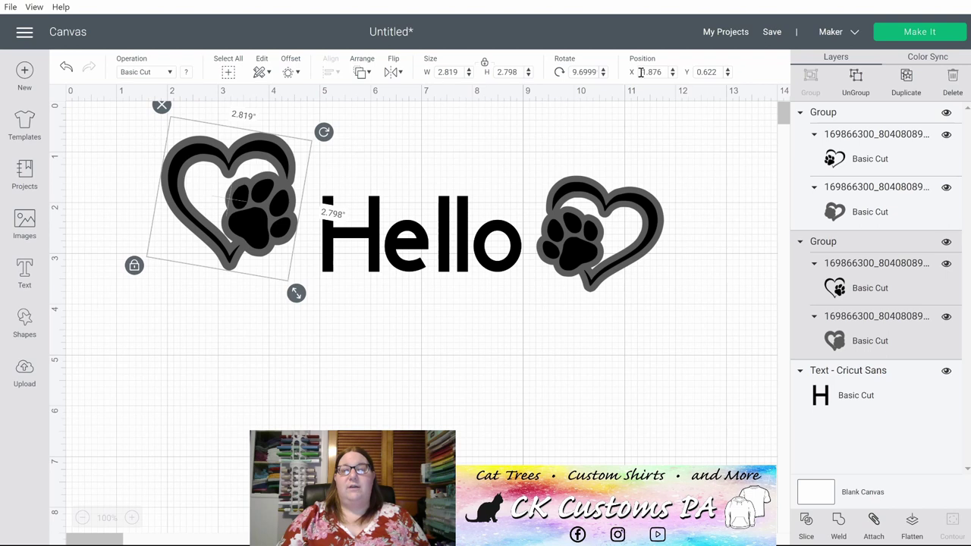
{"action": "mouse_move", "coordinate": [247, 219]}
{"action": "left_mouse_down"}
{"action": "mouse_move", "coordinate": [240, 269]}
{"action": "mouse_move", "coordinate": [251, 212]}
{"action": "left_mouse_up"}
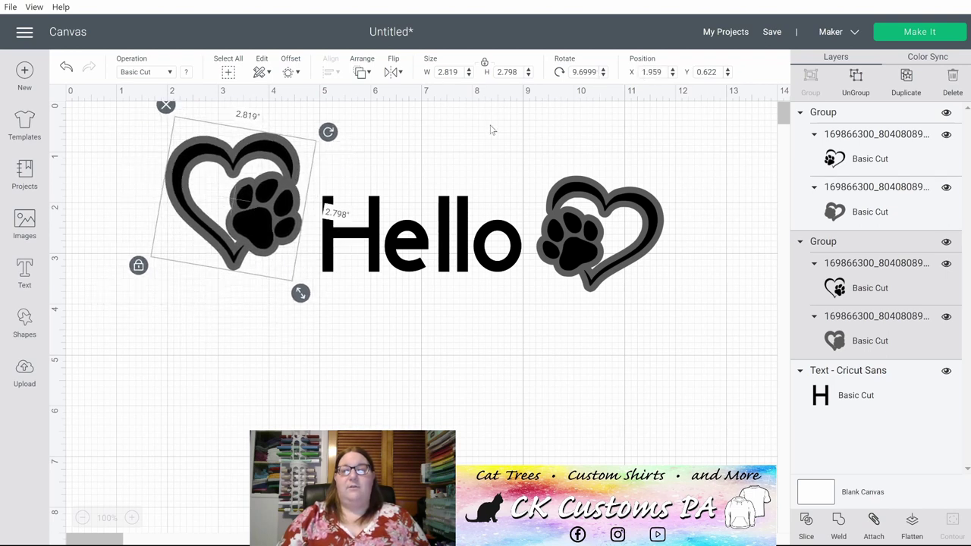
Step: Set the left heart-and-paw group's X position to 3, and move it back beside Hello at about X 1.76, Y 1.53
{"action": "left_click", "coordinate": [662, 71]}
{"action": "type", "text": "3"}
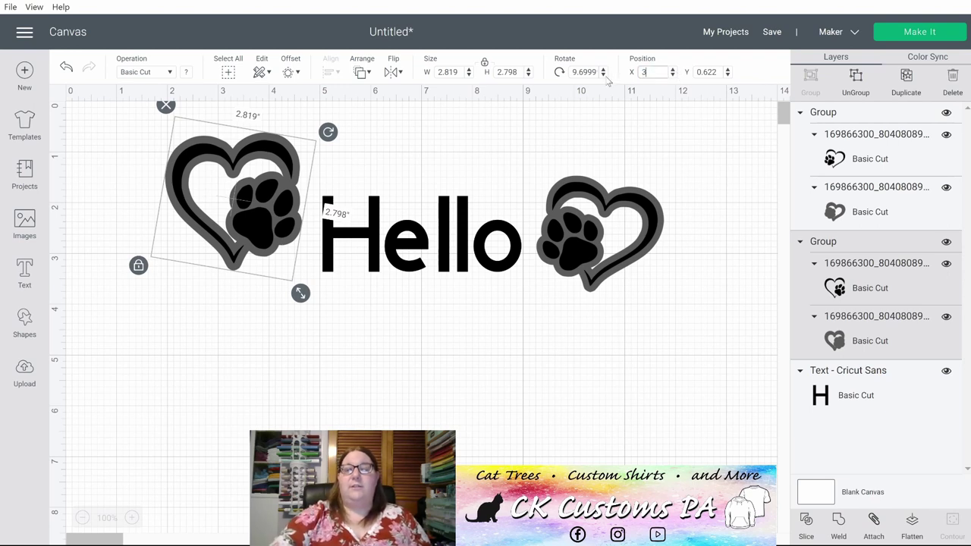
{"action": "key", "text": "Tab"}
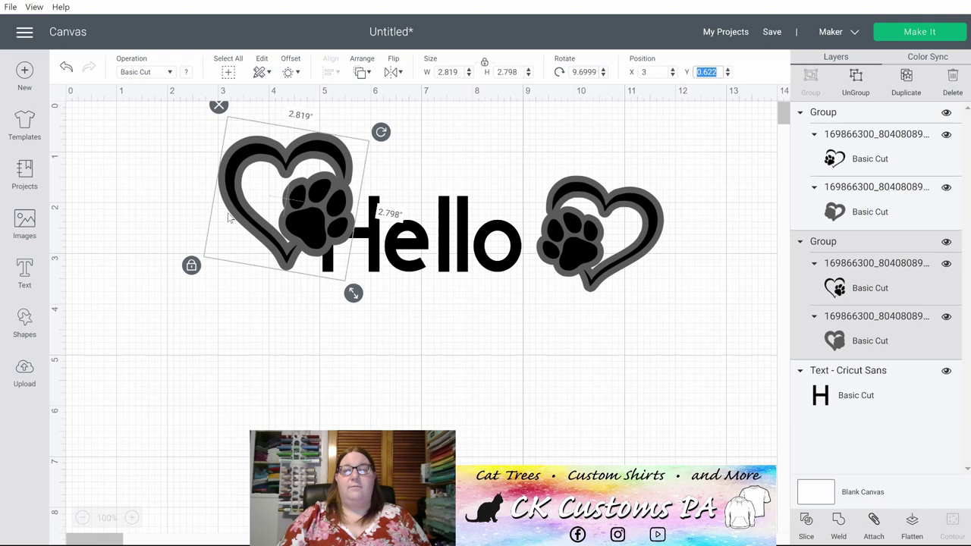
{"action": "left_click_drag", "start_coordinate": [257, 174], "coordinate": [195, 217]}
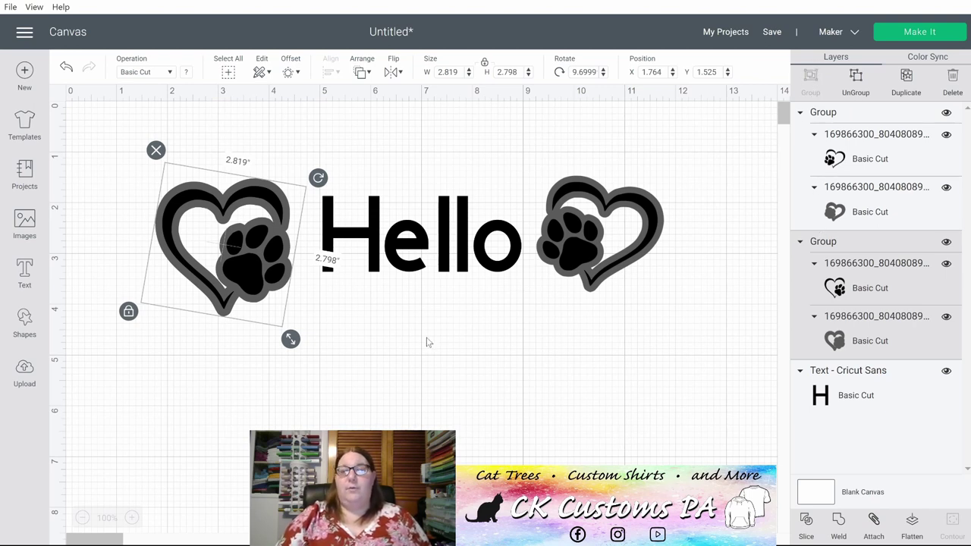
Step: Group the Hello text with the right heart-and-paw group, and ungroup them again
{"action": "left_click", "coordinate": [502, 313]}
{"action": "left_click_drag", "start_coordinate": [653, 300], "coordinate": [430, 176]}
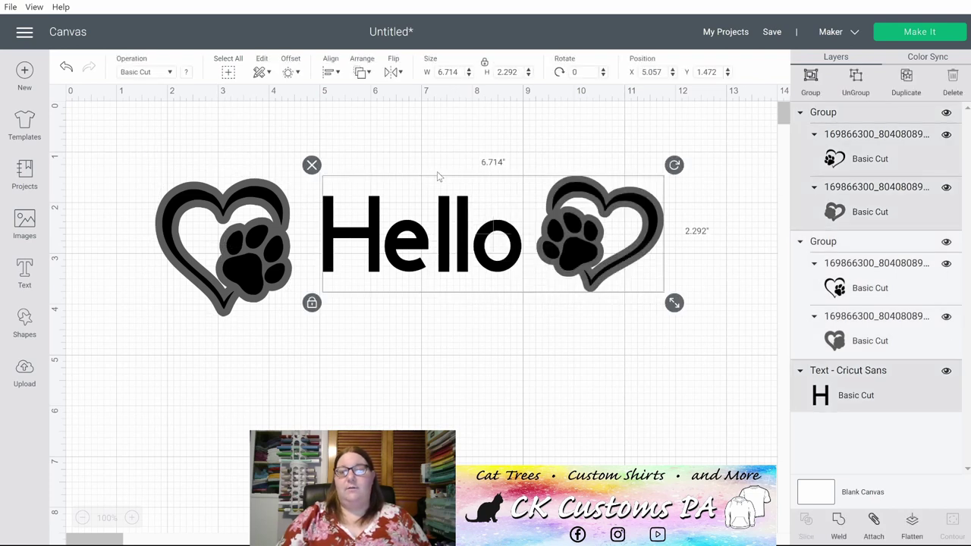
{"action": "left_click", "coordinate": [810, 83]}
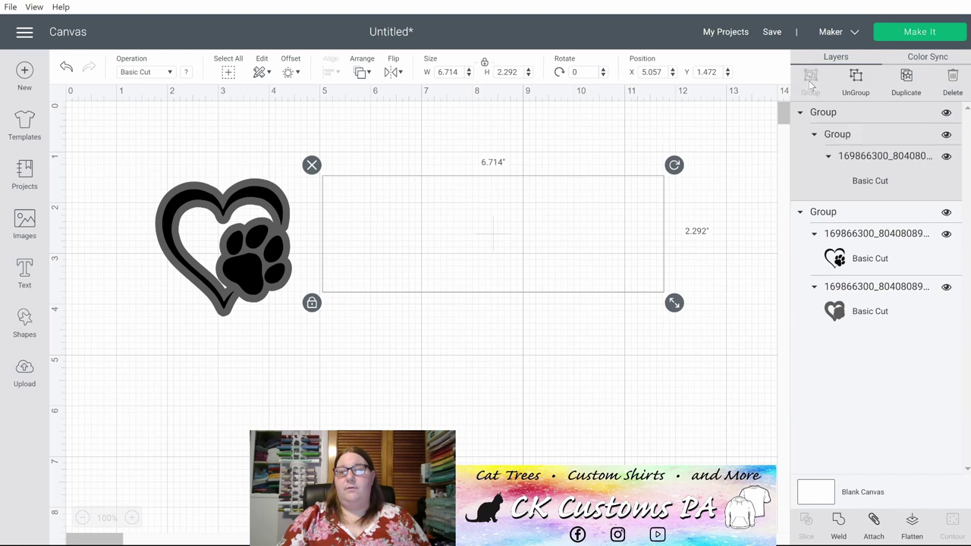
{"action": "left_click", "coordinate": [857, 81]}
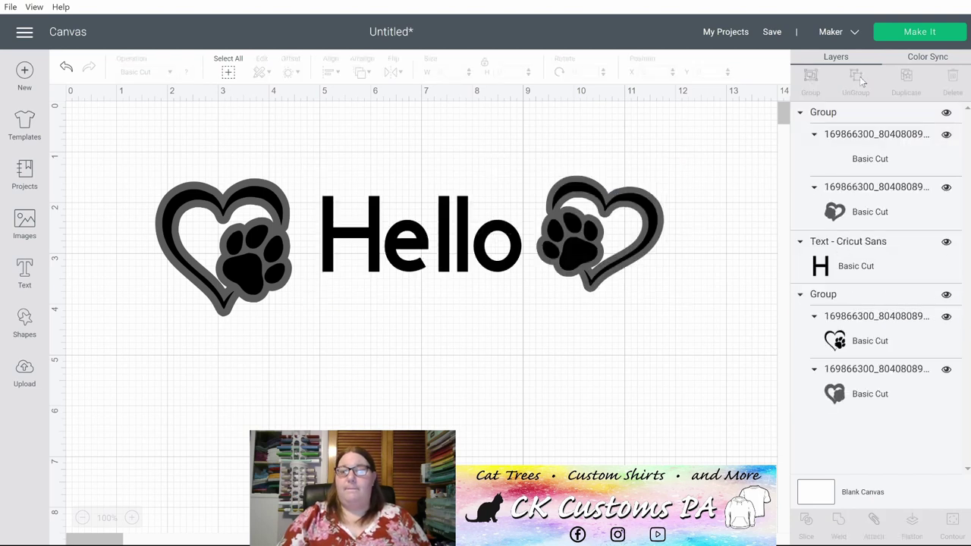
Step: Duplicate the right heart-and-paw group
{"action": "left_click", "coordinate": [581, 244]}
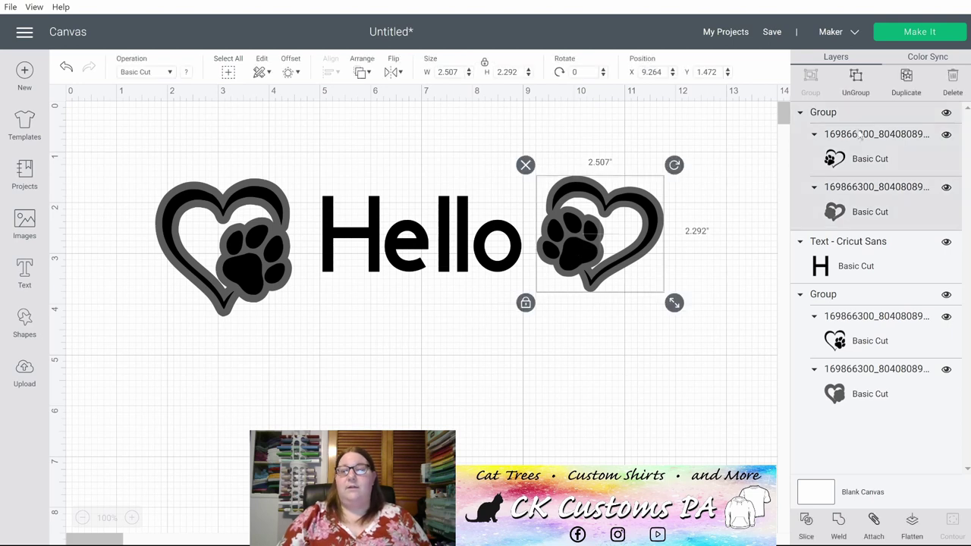
{"action": "left_click", "coordinate": [907, 79]}
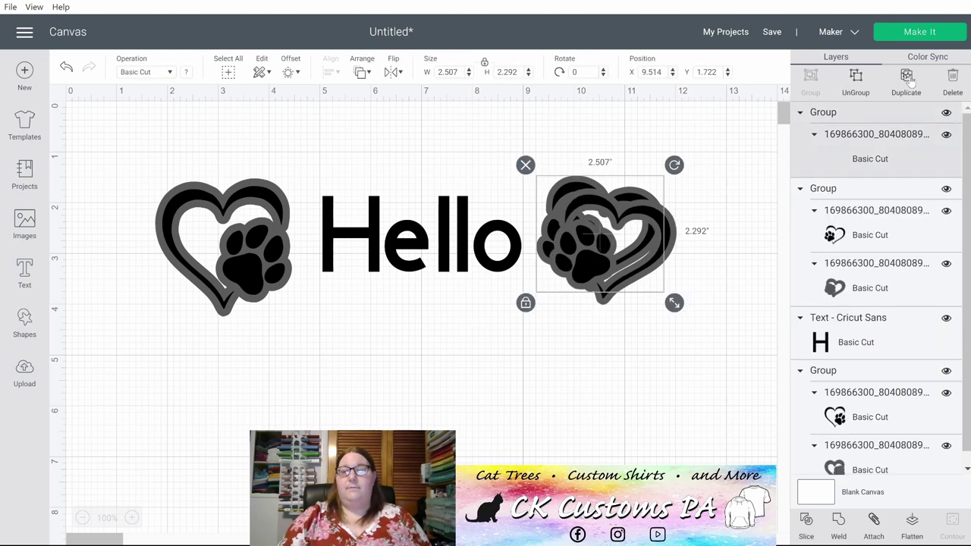
Step: Move the duplicated heart-and-paw group to about X 10.24, Y 3.04, and delete both it and the original right group
{"action": "left_click_drag", "start_coordinate": [592, 267], "coordinate": [627, 336]}
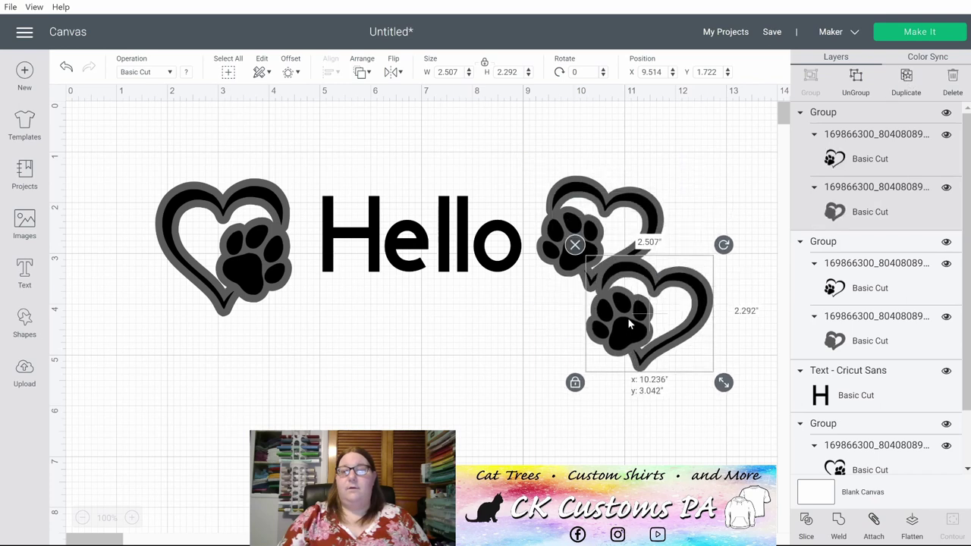
{"action": "left_click", "coordinate": [954, 78]}
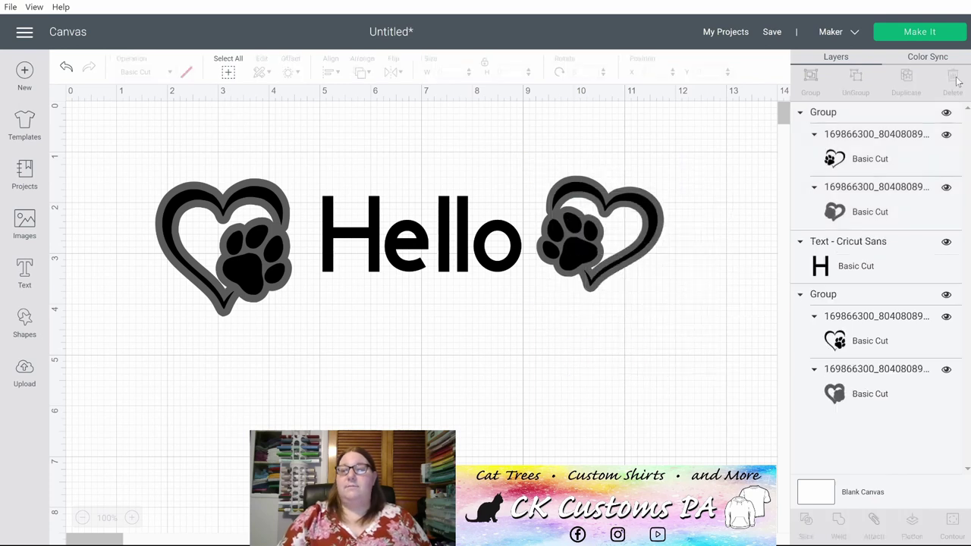
{"action": "left_click", "coordinate": [585, 255]}
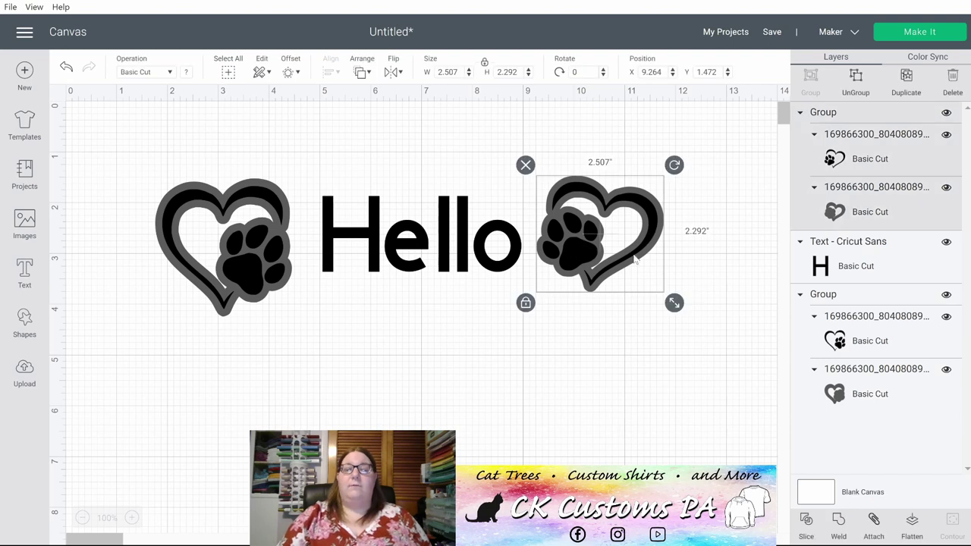
{"action": "left_click", "coordinate": [525, 166]}
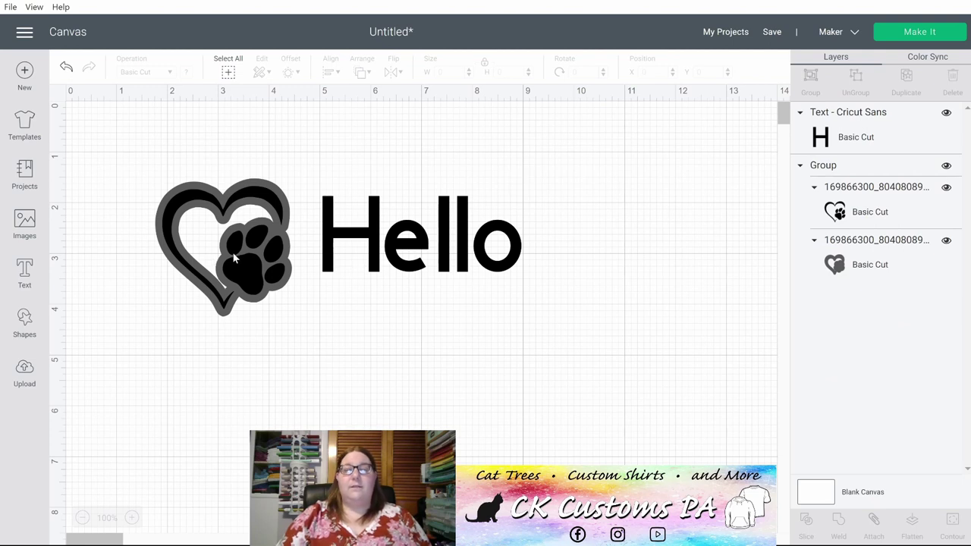
Step: Change the Hello text to the A Gentle Touch system font and enlarge it to about 5.95 by 1.88 inches
{"action": "left_click", "coordinate": [364, 244]}
{"action": "left_click_drag", "start_coordinate": [371, 240], "coordinate": [383, 217]}
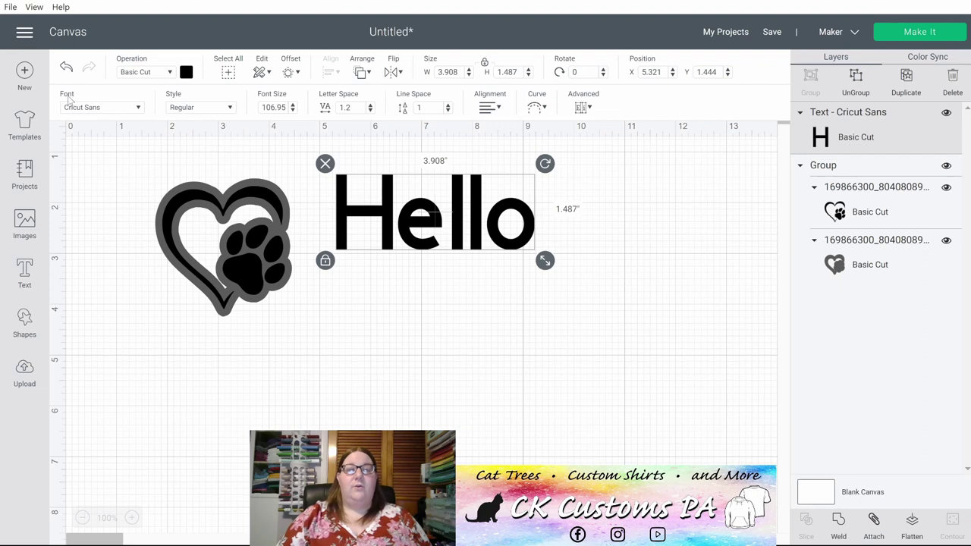
{"action": "left_click", "coordinate": [138, 109]}
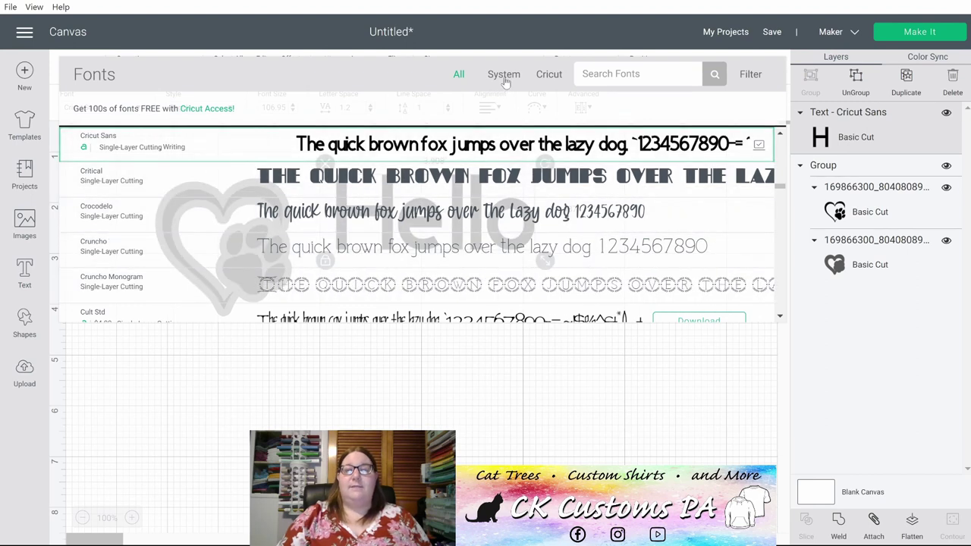
{"action": "left_click", "coordinate": [504, 75]}
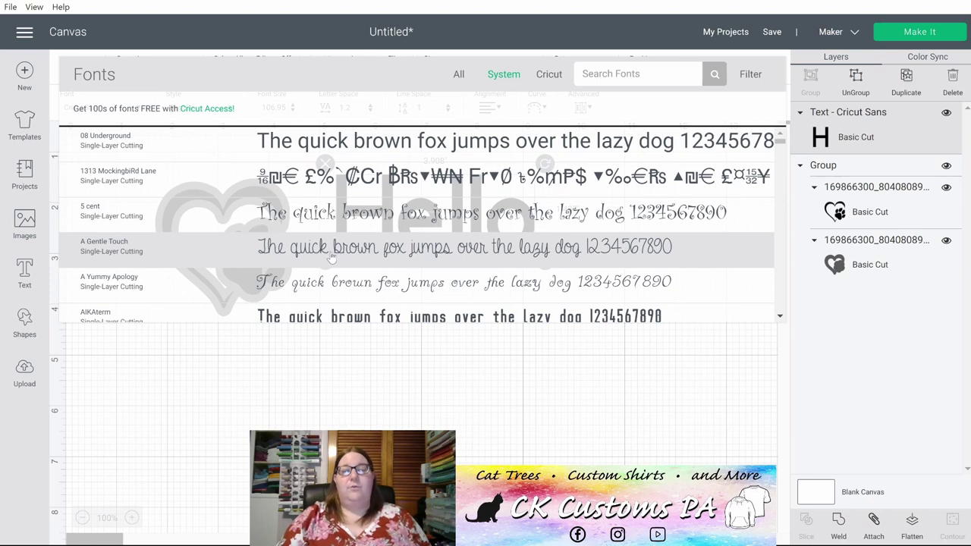
{"action": "left_click", "coordinate": [332, 258]}
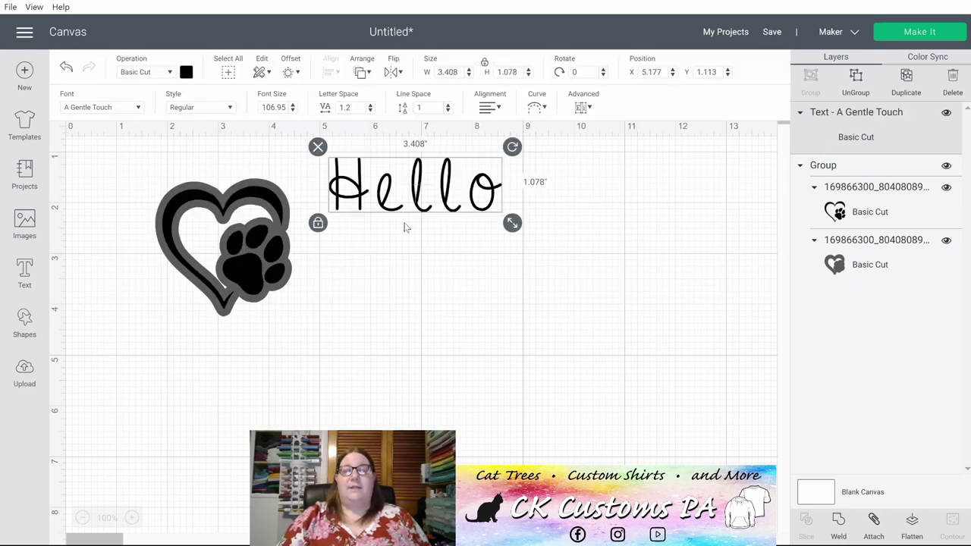
{"action": "left_click_drag", "start_coordinate": [512, 223], "coordinate": [713, 286]}
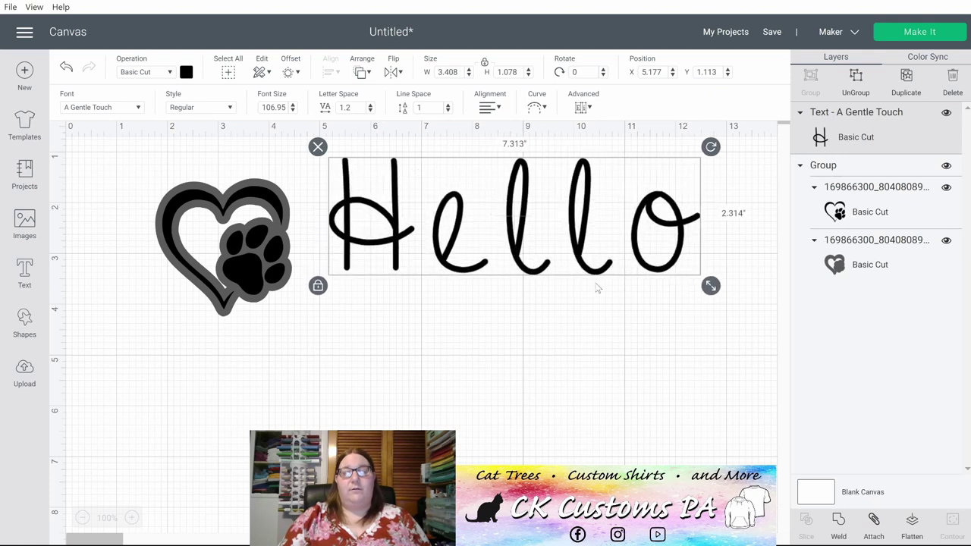
{"action": "left_click_drag", "start_coordinate": [586, 275], "coordinate": [451, 235]}
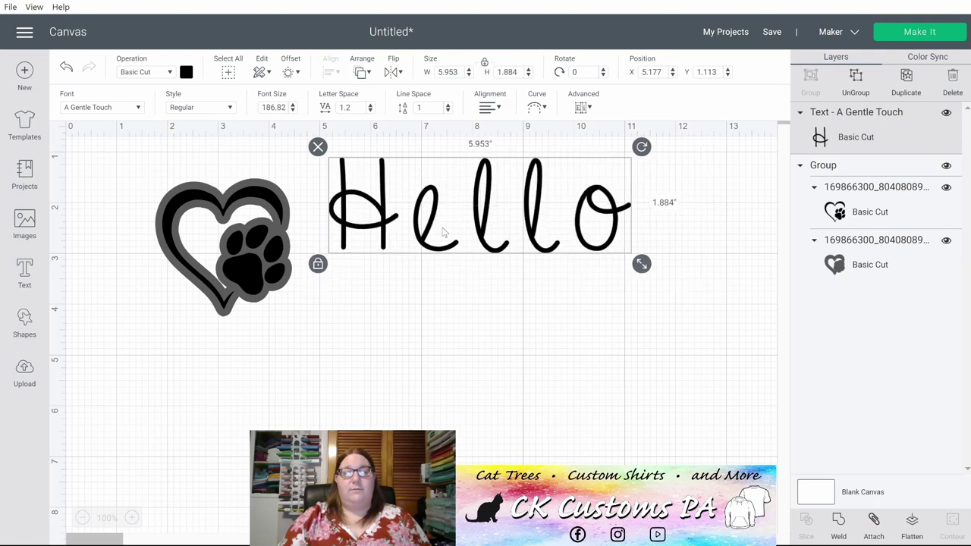
Step: Switch the Hello text to Bold style and set it back to Regular
{"action": "left_click", "coordinate": [230, 109]}
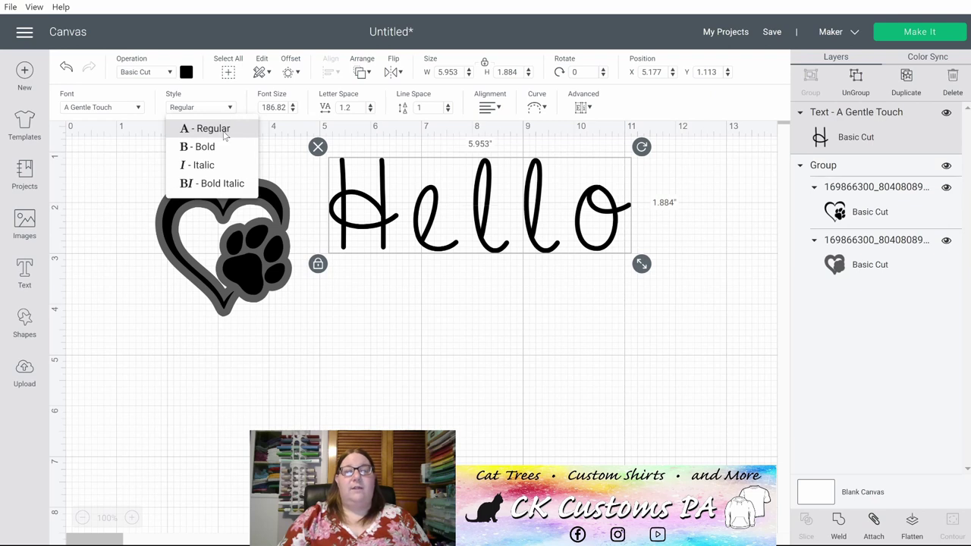
{"action": "left_click", "coordinate": [211, 144]}
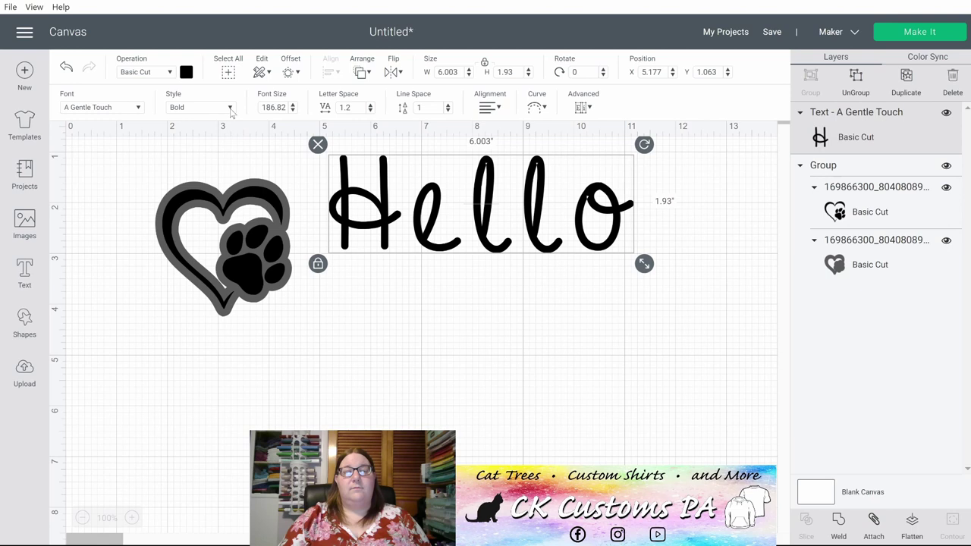
{"action": "left_click", "coordinate": [231, 108]}
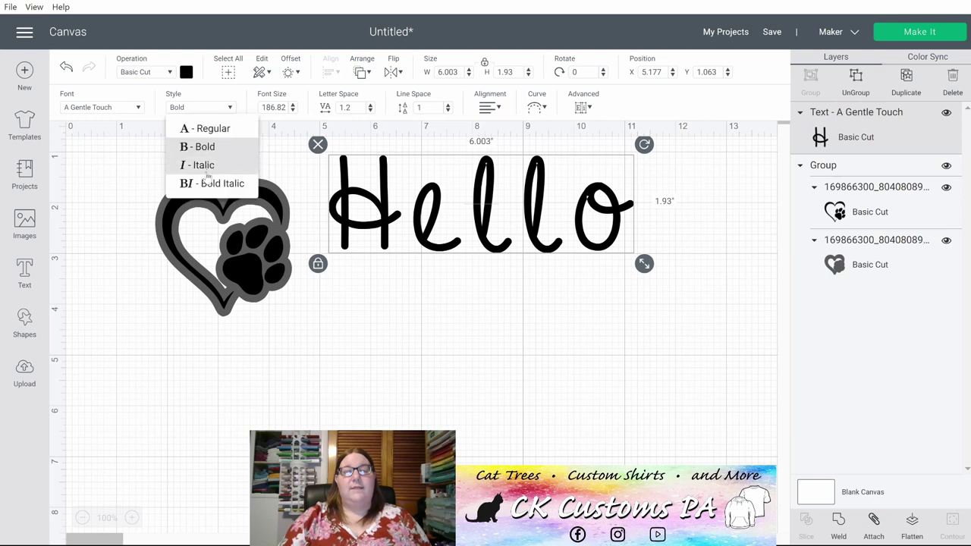
{"action": "left_click", "coordinate": [197, 130]}
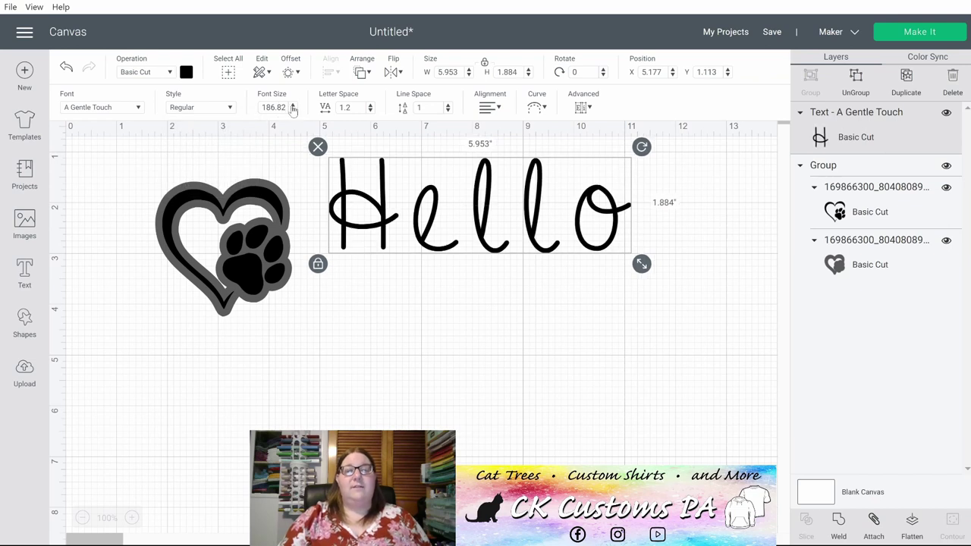
Step: Set the Hello text's font size to 200
{"action": "left_click", "coordinate": [293, 105]}
{"action": "left_click", "coordinate": [293, 106]}
{"action": "left_click", "coordinate": [293, 110]}
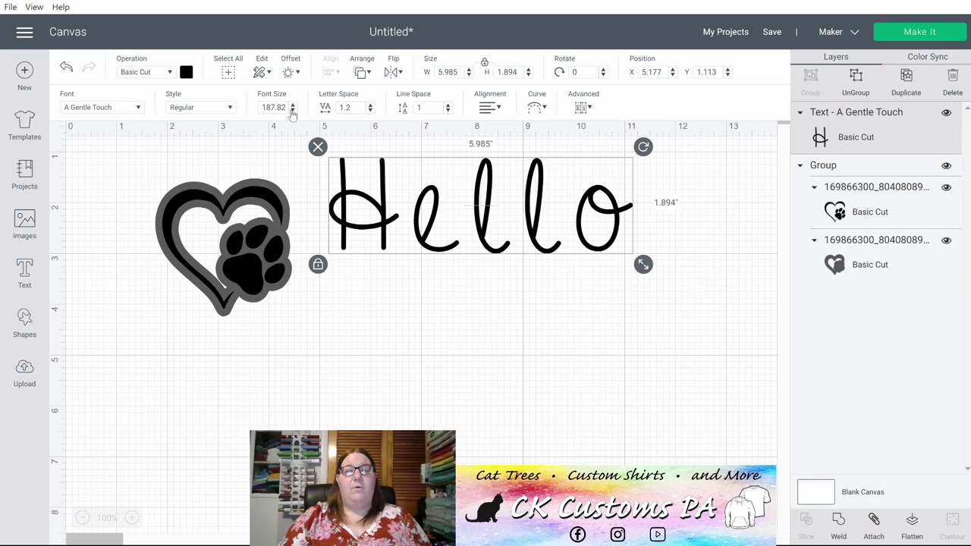
{"action": "left_click_drag", "start_coordinate": [289, 106], "coordinate": [232, 107]}
{"action": "type", "text": "200"}
{"action": "key", "text": "Tab"}
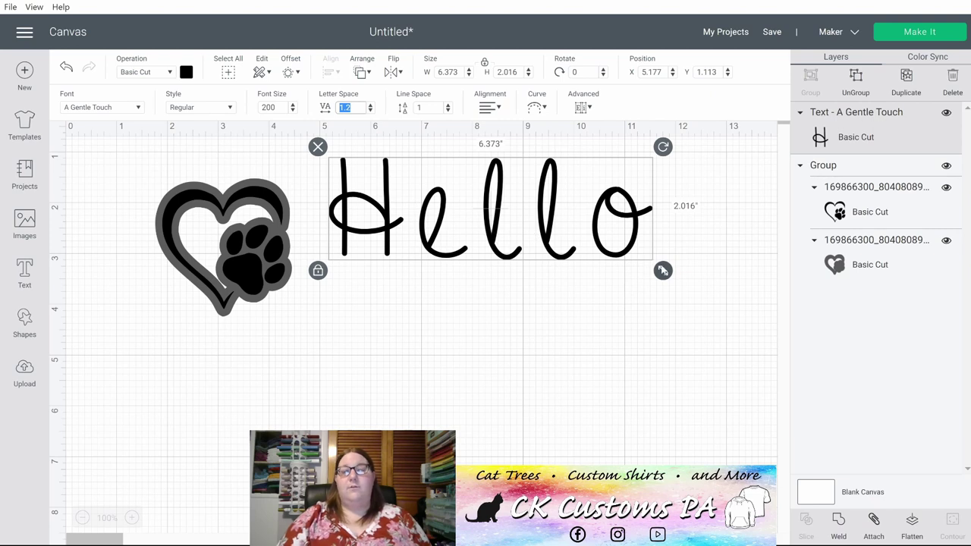
Step: Unlock the Hello text's proportions and stretch it taller, to about 5.85 by 2.82 inches
{"action": "left_click_drag", "start_coordinate": [662, 271], "coordinate": [639, 262]}
{"action": "left_click", "coordinate": [317, 257]}
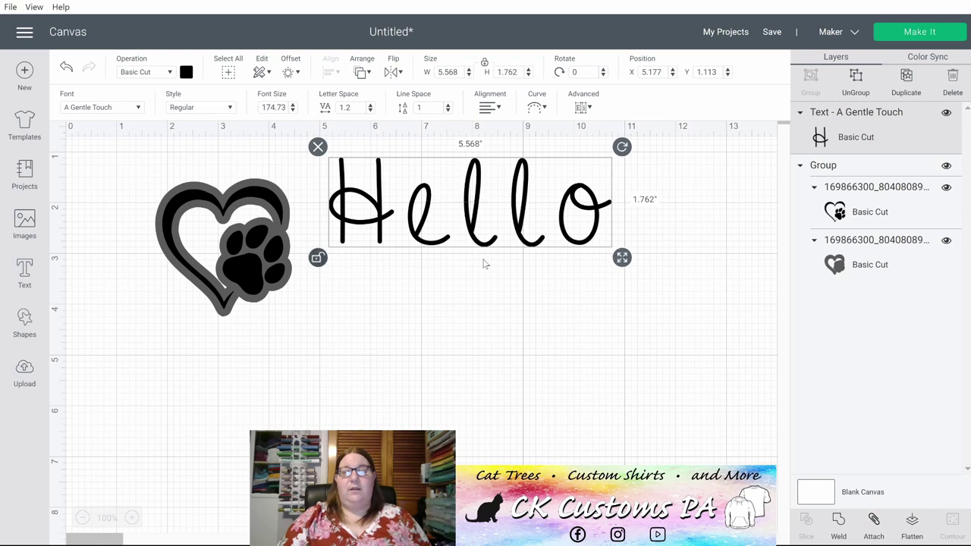
{"action": "left_click_drag", "start_coordinate": [631, 261], "coordinate": [641, 317]}
{"action": "left_click", "coordinate": [466, 358]}
{"action": "left_click", "coordinate": [439, 279]}
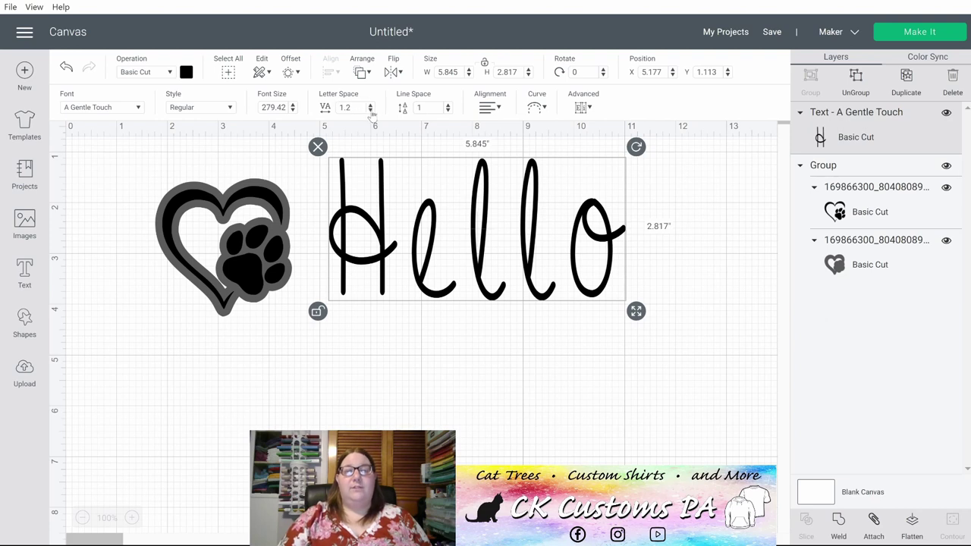
Step: Reduce the Hello text's letter space to 0.1
{"action": "left_click", "coordinate": [371, 111]}
{"action": "left_click", "coordinate": [370, 111]}
{"action": "left_click", "coordinate": [371, 111]}
{"action": "left_click", "coordinate": [370, 111]}
{"action": "left_click", "coordinate": [371, 111]}
{"action": "left_click", "coordinate": [370, 110]}
{"action": "left_click", "coordinate": [370, 111]}
{"action": "left_click", "coordinate": [370, 111]}
{"action": "left_click", "coordinate": [370, 111]}
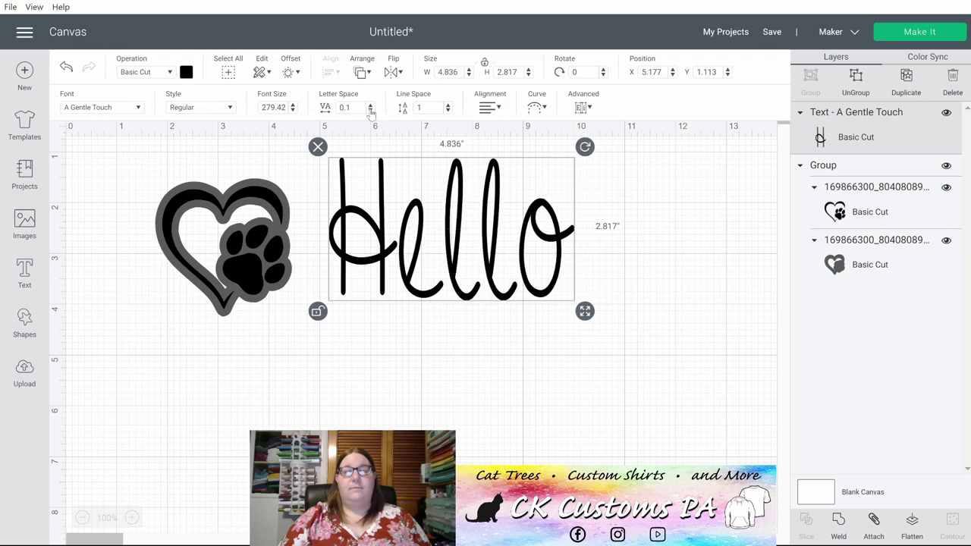
Step: Add World as a second line under Hello, and move the text to about X 5.19, Y 0.99
{"action": "double_click", "coordinate": [545, 241]}
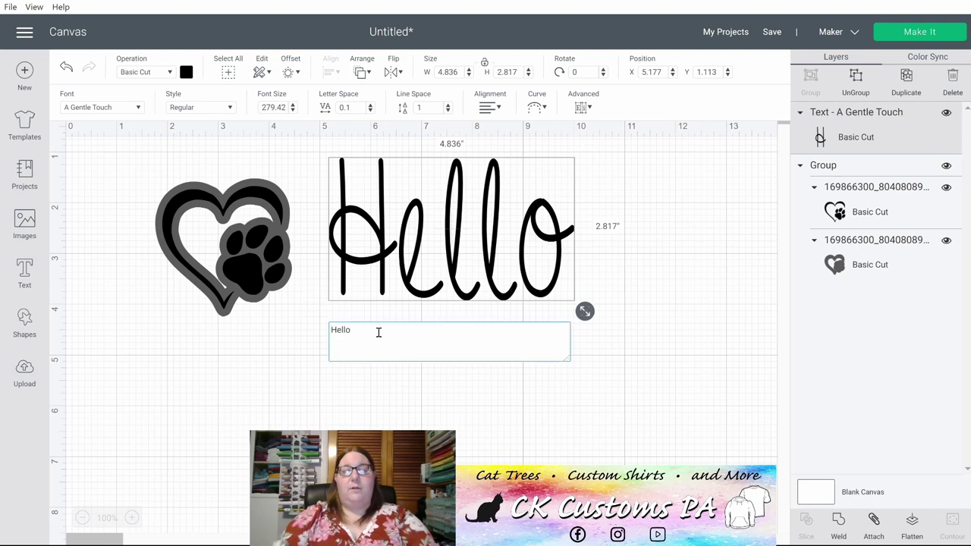
{"action": "key", "text": "Return"}
{"action": "type", "text": "World"}
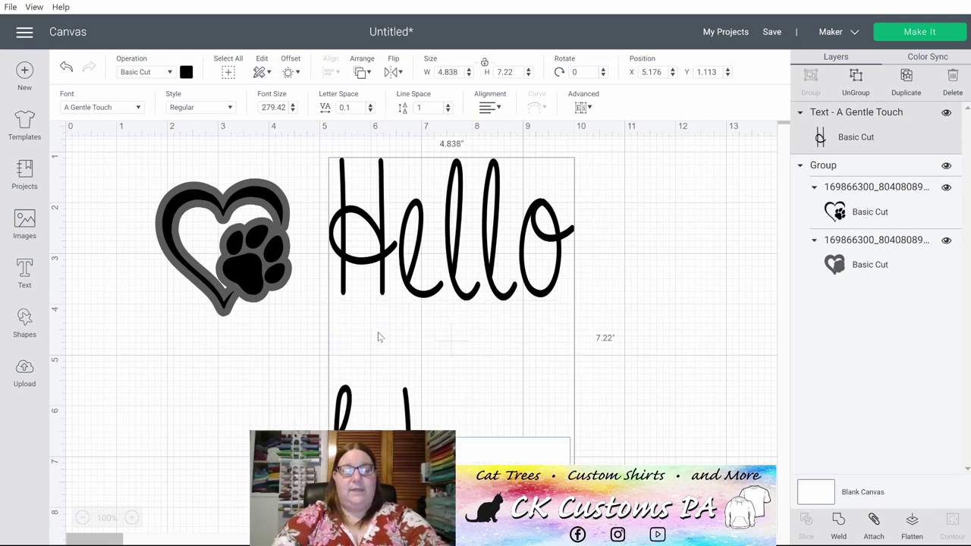
{"action": "left_click", "coordinate": [256, 356]}
{"action": "left_click", "coordinate": [445, 269]}
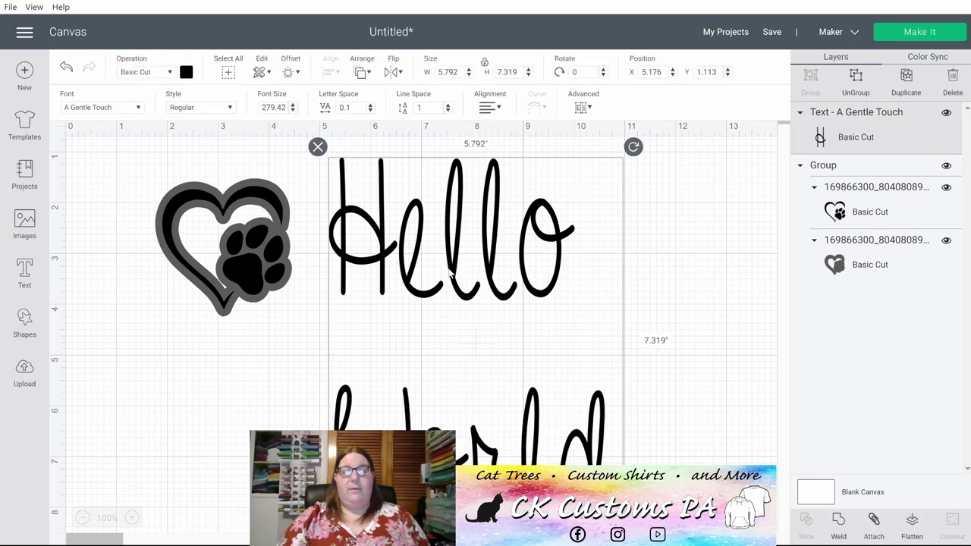
{"action": "mouse_move", "coordinate": [450, 273]}
{"action": "left_mouse_down"}
{"action": "mouse_move", "coordinate": [450, 258]}
{"action": "mouse_move", "coordinate": [450, 267]}
{"action": "left_mouse_up"}
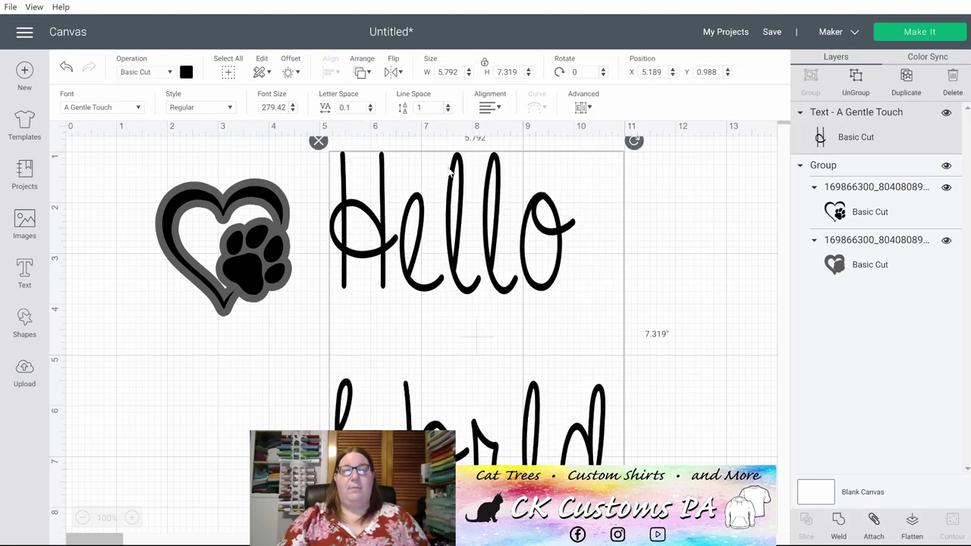
Step: Reduce the two-line text's line space to -2.5, and shrink the text to about 4.7 by 3.86 inches
{"action": "left_click", "coordinate": [448, 110]}
{"action": "left_click", "coordinate": [448, 110]}
{"action": "left_click", "coordinate": [447, 110]}
{"action": "left_click", "coordinate": [448, 110]}
{"action": "left_click", "coordinate": [447, 110]}
{"action": "left_click", "coordinate": [447, 110]}
{"action": "left_click", "coordinate": [448, 110]}
{"action": "left_click", "coordinate": [447, 110]}
{"action": "left_click", "coordinate": [448, 110]}
{"action": "left_click", "coordinate": [448, 110]}
{"action": "left_click", "coordinate": [448, 110]}
{"action": "left_click", "coordinate": [447, 110]}
{"action": "left_click", "coordinate": [448, 110]}
{"action": "left_click", "coordinate": [447, 110]}
{"action": "left_click", "coordinate": [447, 110]}
{"action": "left_click", "coordinate": [448, 110]}
{"action": "left_click", "coordinate": [448, 110]}
{"action": "left_click", "coordinate": [448, 111]}
{"action": "left_click", "coordinate": [448, 111]}
{"action": "left_click", "coordinate": [448, 111]}
{"action": "left_click", "coordinate": [448, 111]}
{"action": "left_click", "coordinate": [448, 111]}
{"action": "left_click", "coordinate": [448, 111]}
{"action": "left_click", "coordinate": [448, 111]}
{"action": "left_click", "coordinate": [448, 111]}
{"action": "left_click", "coordinate": [448, 111]}
{"action": "left_click", "coordinate": [449, 111]}
{"action": "left_click", "coordinate": [448, 111]}
{"action": "left_click", "coordinate": [448, 110]}
{"action": "left_click", "coordinate": [448, 110]}
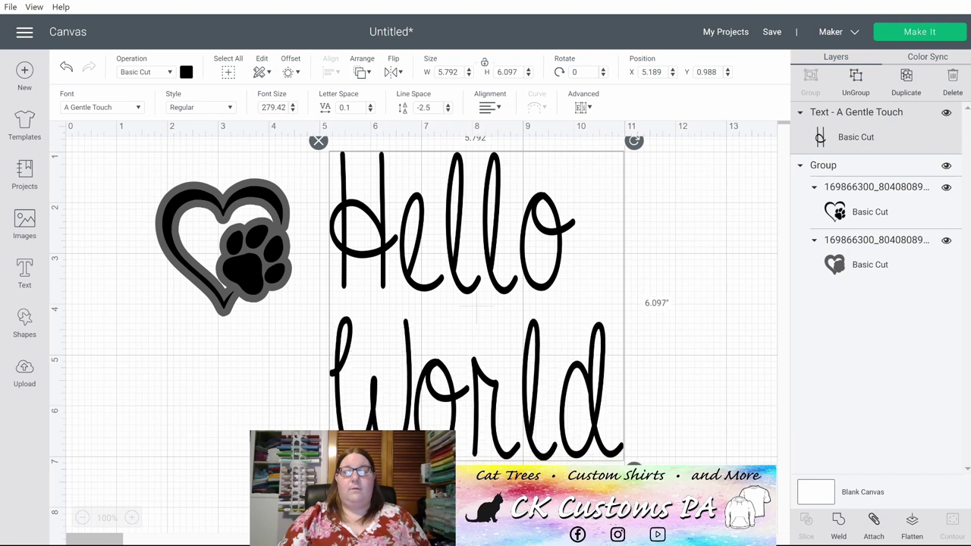
{"action": "left_click_drag", "start_coordinate": [603, 425], "coordinate": [577, 360]}
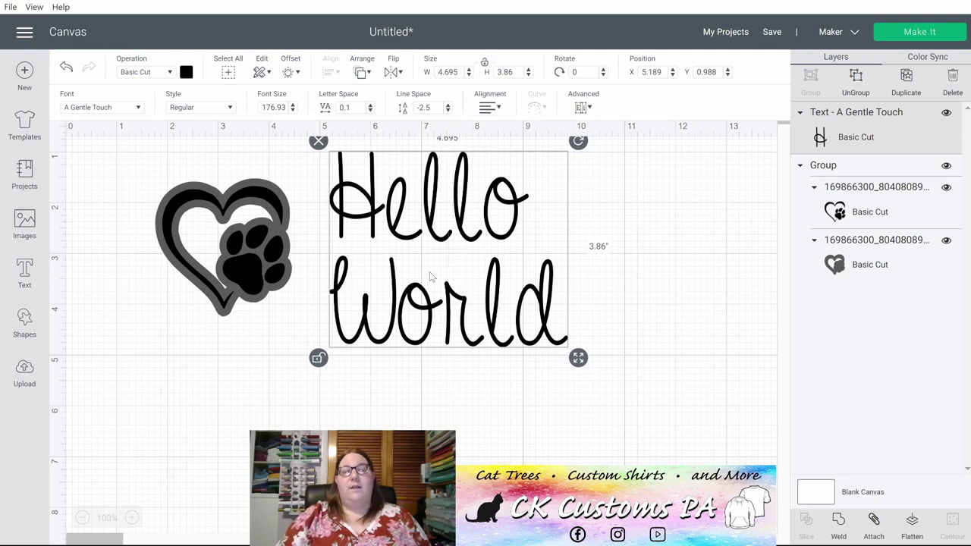
Step: Center-align the two text lines, try Right alignment, and return them to Center
{"action": "left_click", "coordinate": [488, 109]}
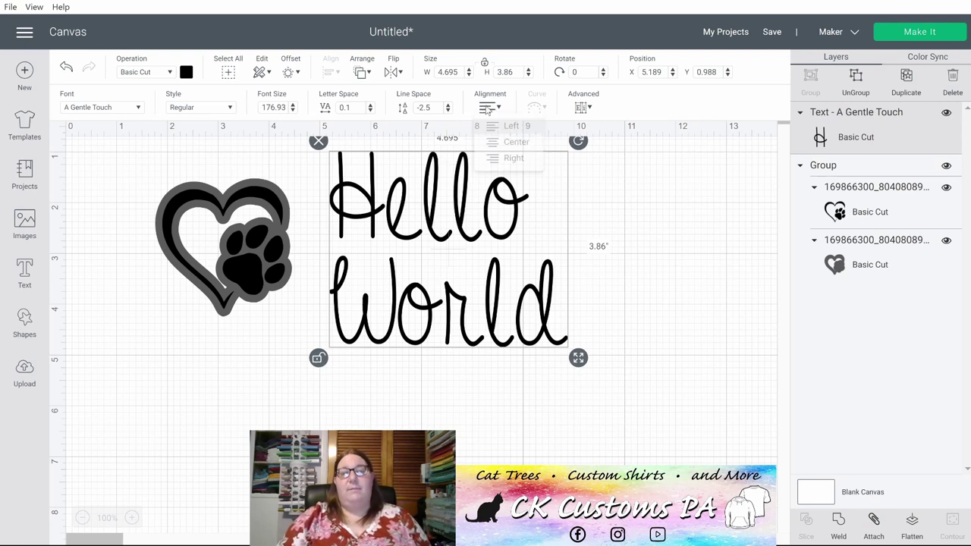
{"action": "left_click", "coordinate": [502, 147]}
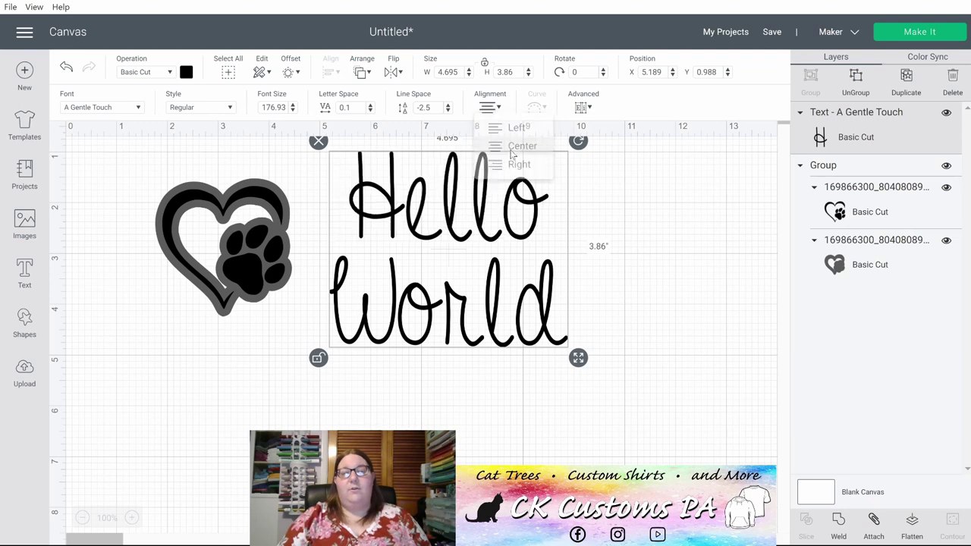
{"action": "left_click", "coordinate": [495, 109]}
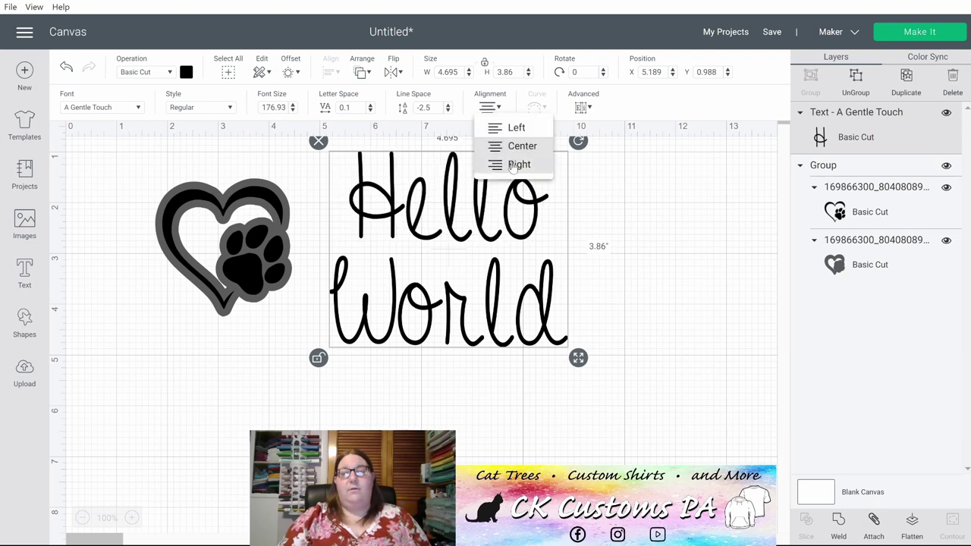
{"action": "left_click", "coordinate": [514, 162]}
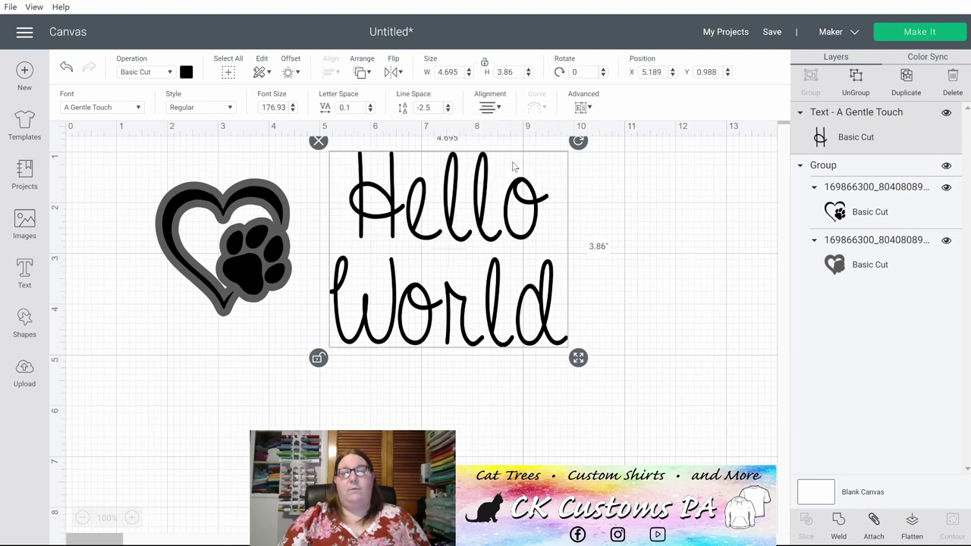
{"action": "left_click", "coordinate": [492, 110]}
{"action": "left_click", "coordinate": [493, 148]}
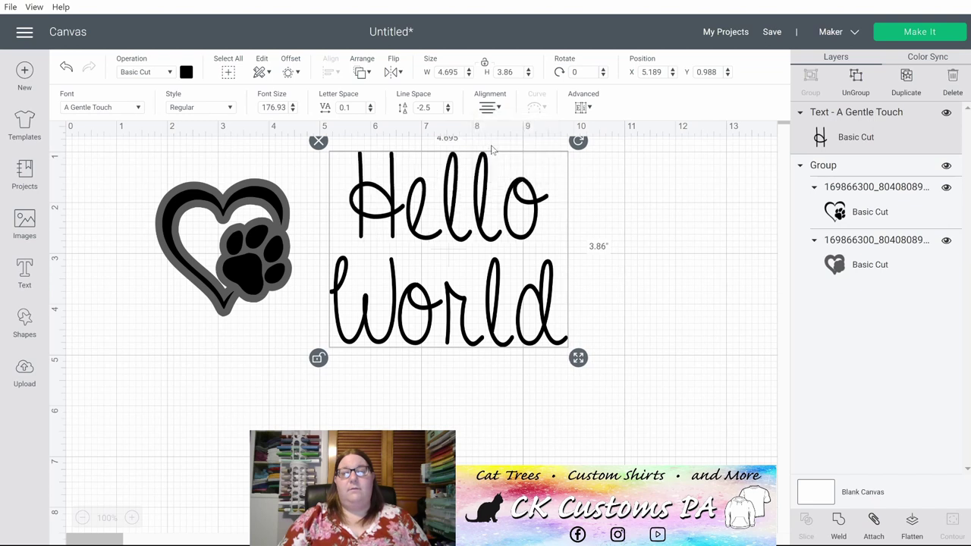
Step: Put Hello World on a single line, and move it to about X 4.32, Y 1.61
{"action": "double_click", "coordinate": [447, 215]}
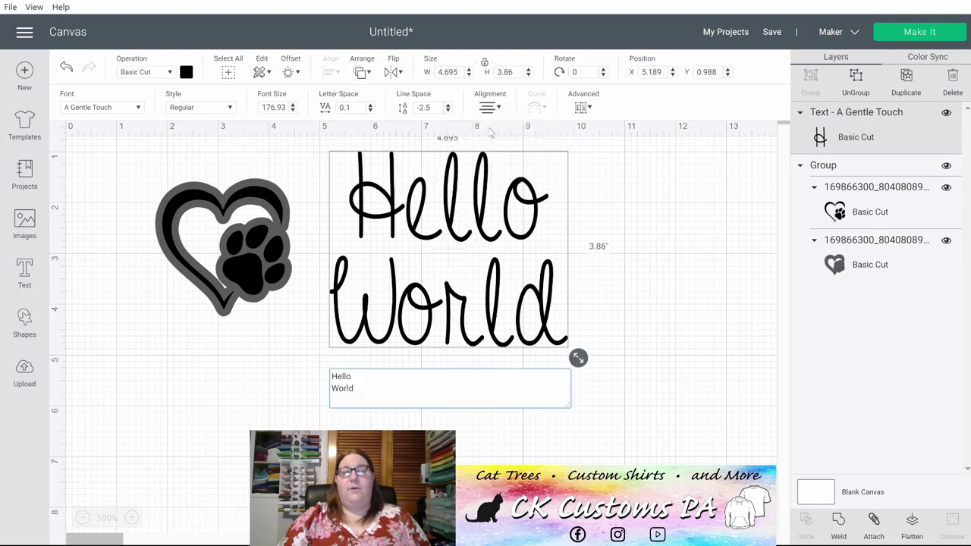
{"action": "left_click", "coordinate": [361, 371]}
{"action": "key", "text": "Delete"}
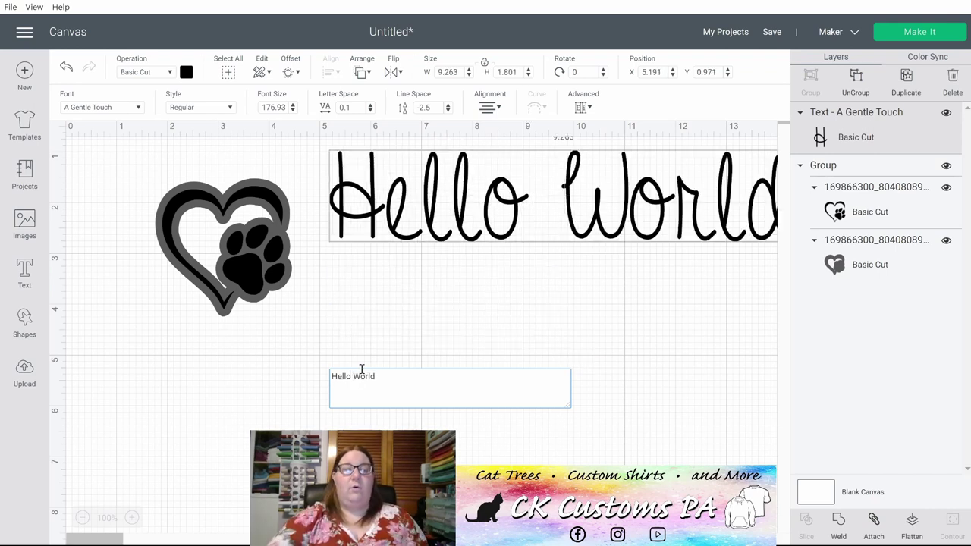
{"action": "left_click", "coordinate": [507, 221]}
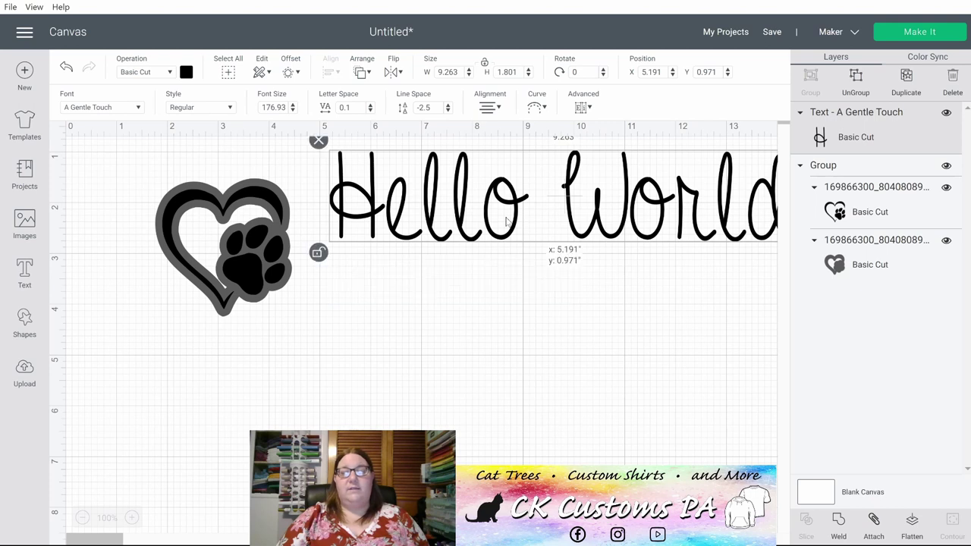
{"action": "left_click_drag", "start_coordinate": [505, 218], "coordinate": [462, 241]}
Step: Open the Curve diameter setting for the Hello World text and close it again, keeping the text selected
{"action": "left_click", "coordinate": [543, 109]}
{"action": "mouse_move", "coordinate": [504, 147]}
{"action": "left_mouse_down"}
{"action": "mouse_move", "coordinate": [469, 149]}
{"action": "mouse_move", "coordinate": [545, 154]}
{"action": "mouse_move", "coordinate": [505, 156]}
{"action": "left_mouse_up"}
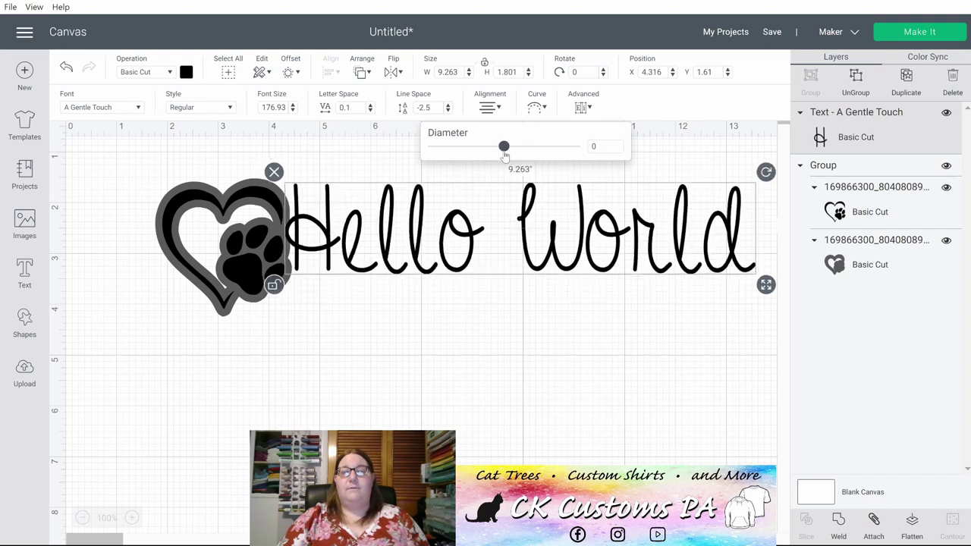
{"action": "left_click", "coordinate": [515, 356]}
{"action": "left_click", "coordinate": [451, 231]}
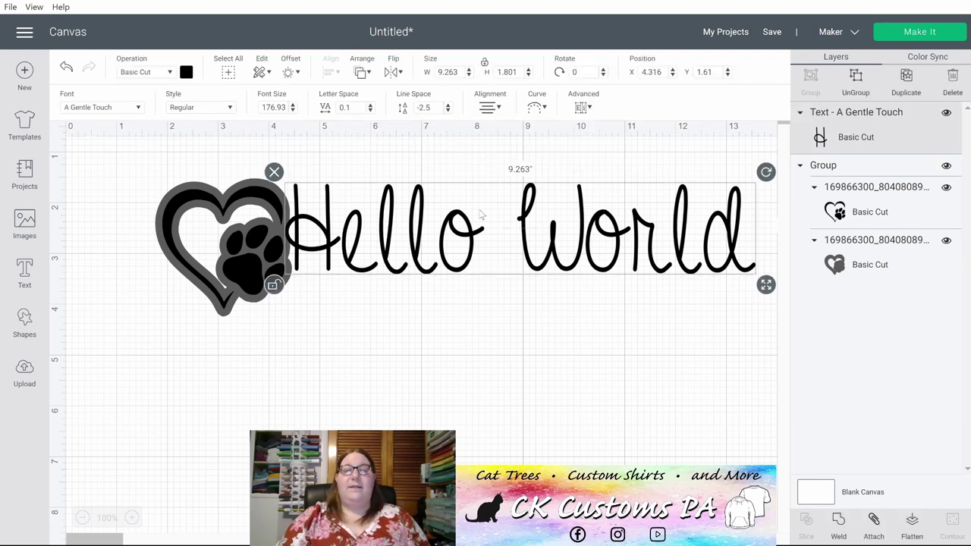
Step: Ungroup Hello World into separate letters, and shift the letters from the first l onward leftward until the letters of Hello overlap
{"action": "left_click", "coordinate": [586, 107]}
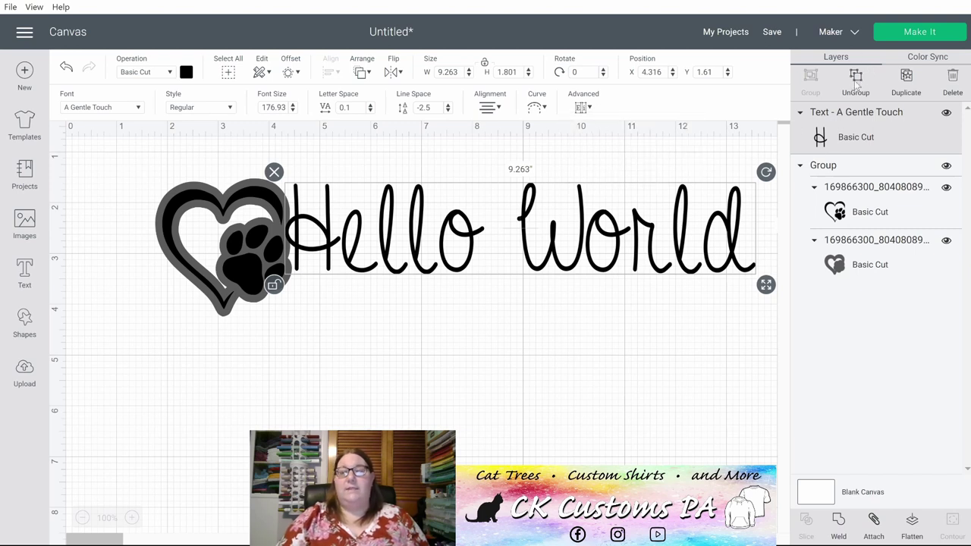
{"action": "left_click", "coordinate": [855, 84]}
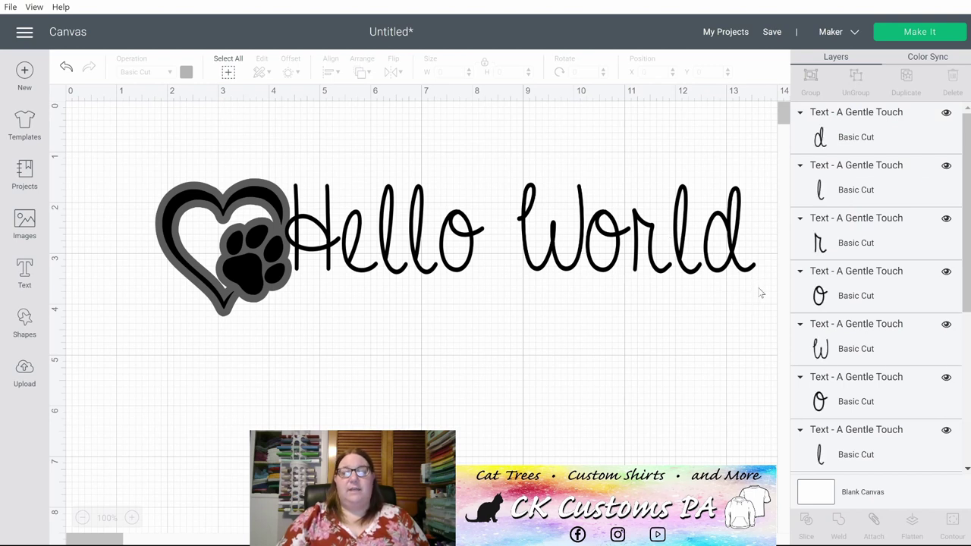
{"action": "left_click_drag", "start_coordinate": [759, 286], "coordinate": [382, 172]}
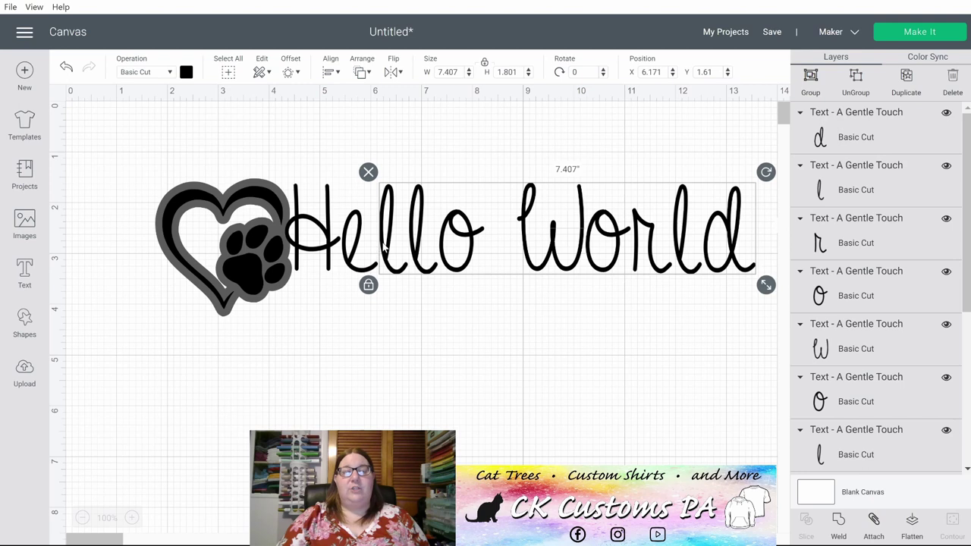
{"action": "left_click_drag", "start_coordinate": [385, 239], "coordinate": [377, 250]}
{"action": "left_click_drag", "start_coordinate": [406, 150], "coordinate": [734, 247]}
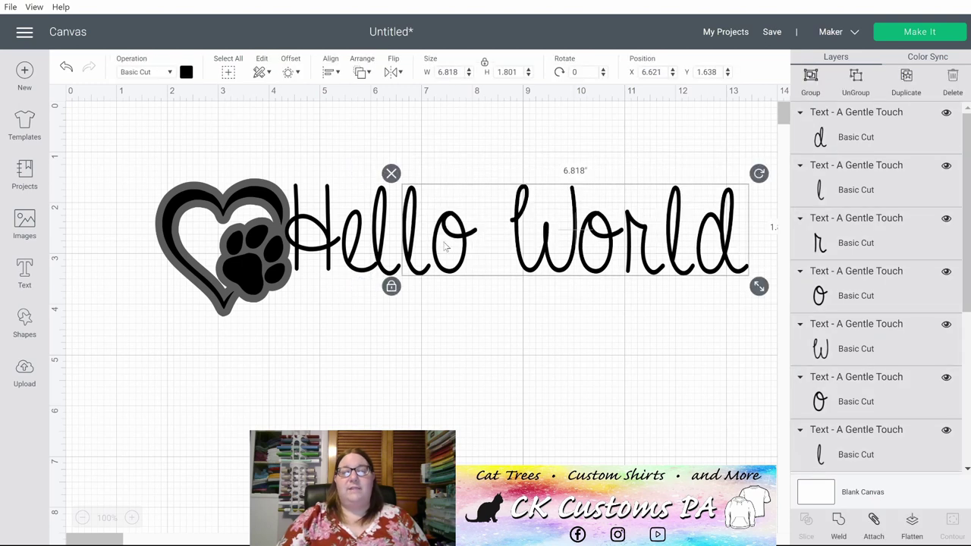
{"action": "left_click_drag", "start_coordinate": [408, 257], "coordinate": [397, 256]}
{"action": "left_click", "coordinate": [467, 141]}
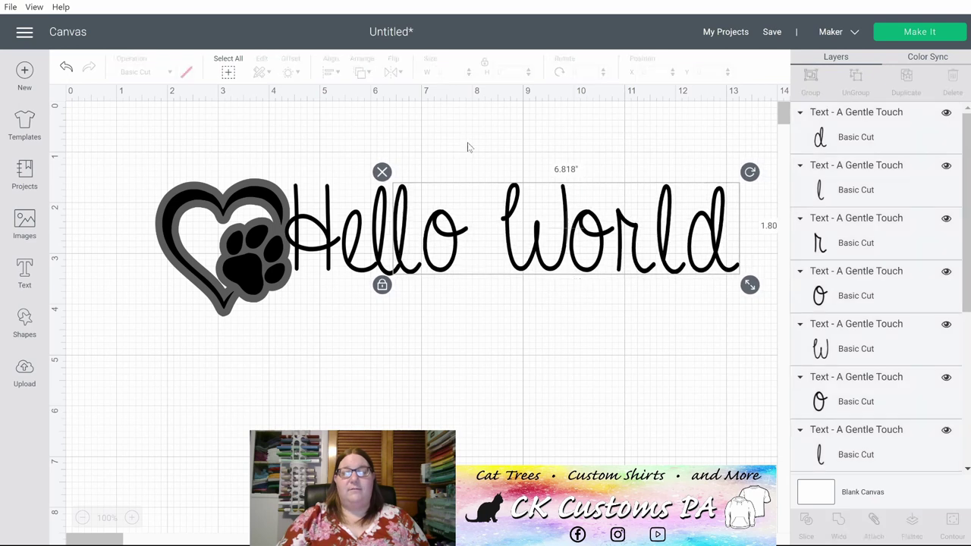
{"action": "left_click_drag", "start_coordinate": [447, 237], "coordinate": [439, 237]}
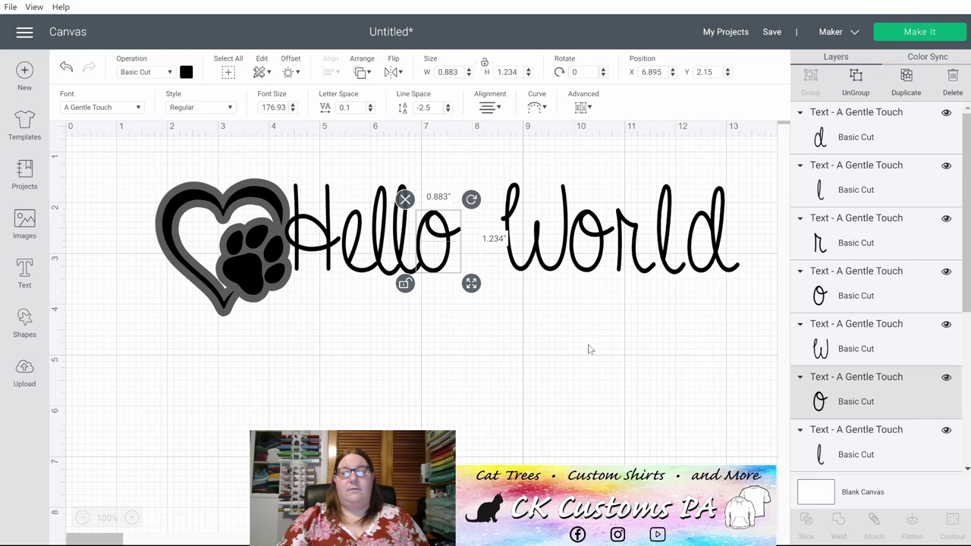
{"action": "left_click", "coordinate": [589, 348]}
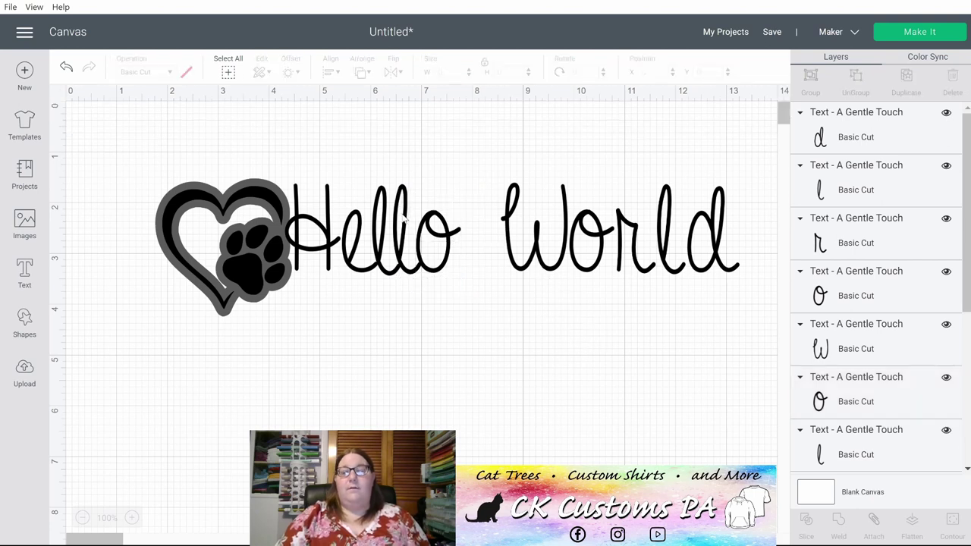
Step: Try ungrouping the letters of Hello, and select the first l to examine its overlap with the neighbouring letters
{"action": "left_click_drag", "start_coordinate": [293, 145], "coordinate": [449, 285]}
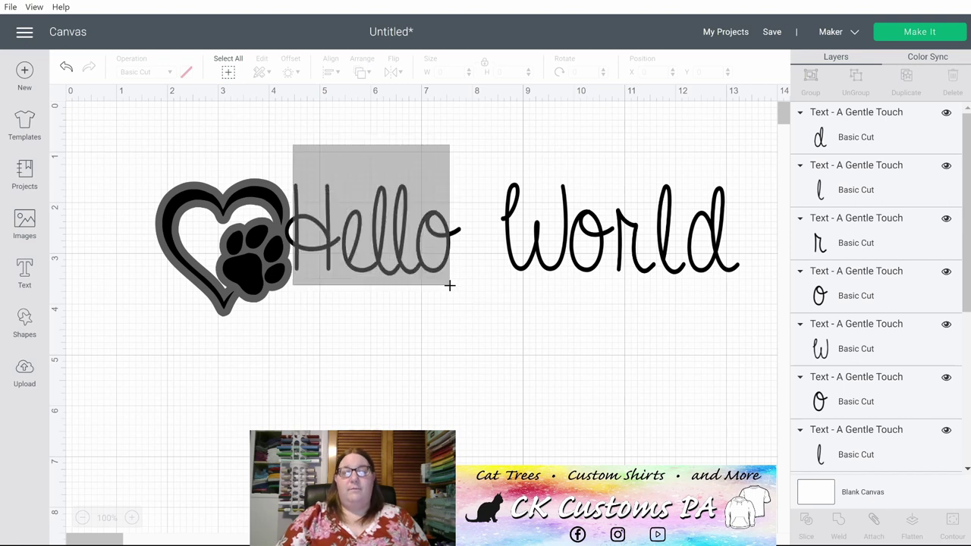
{"action": "left_click", "coordinate": [387, 369]}
{"action": "left_click_drag", "start_coordinate": [466, 311], "coordinate": [320, 165]}
{"action": "left_click", "coordinate": [859, 80]}
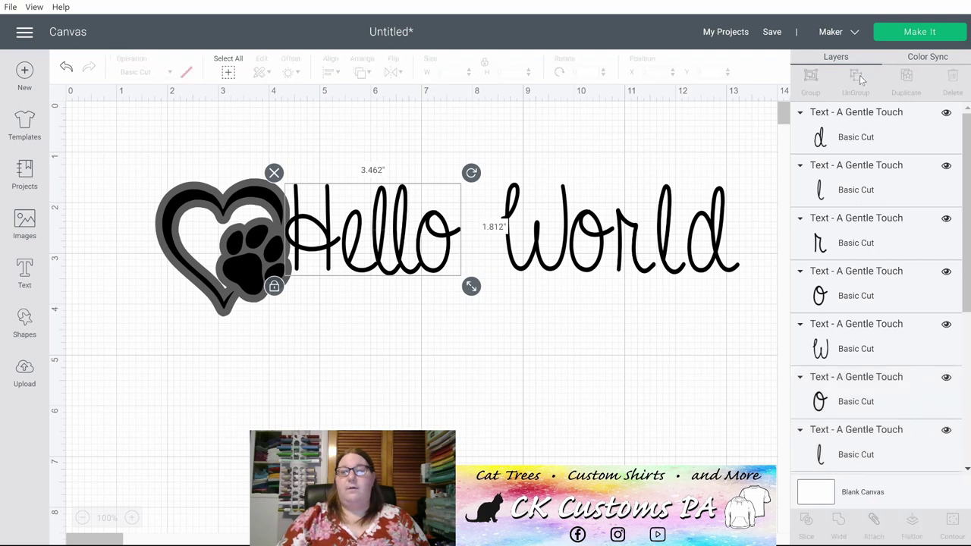
{"action": "left_click", "coordinate": [380, 260]}
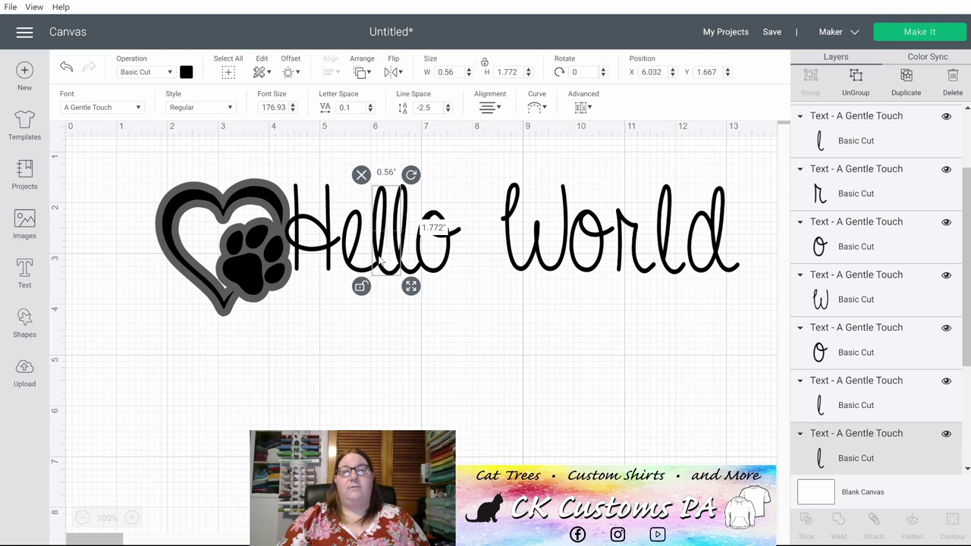
{"action": "left_click", "coordinate": [410, 324]}
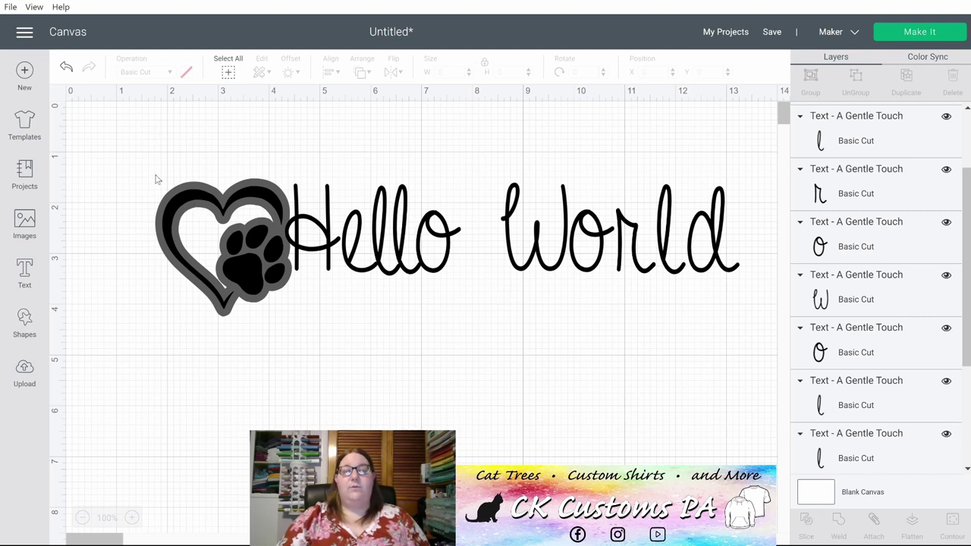
Step: Move the heart-and-paw group to about X 0.97, Y 0.89, clear of the text, and ungroup it
{"action": "left_click_drag", "start_coordinate": [172, 206], "coordinate": [131, 174]}
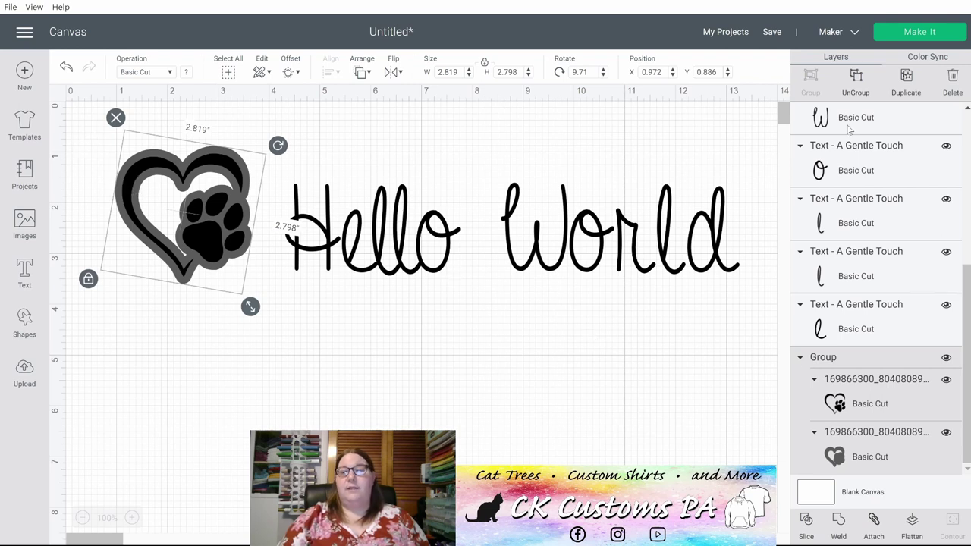
{"action": "left_click", "coordinate": [856, 93]}
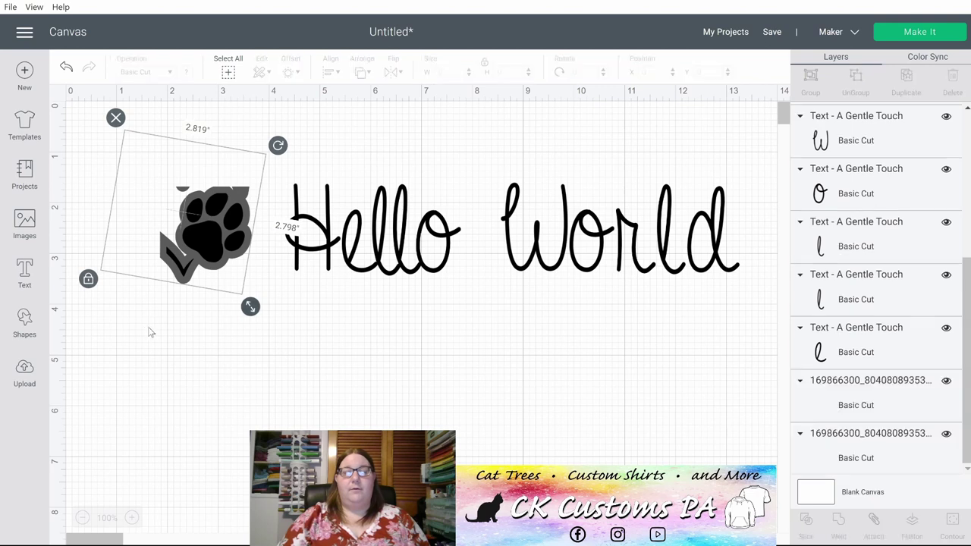
{"action": "left_click", "coordinate": [170, 325]}
Step: Slice the two heart-and-paw layers, and move the black result below the grey one and the outline result to about X 0.22, Y 0.37
{"action": "left_click_drag", "start_coordinate": [164, 326], "coordinate": [159, 137]}
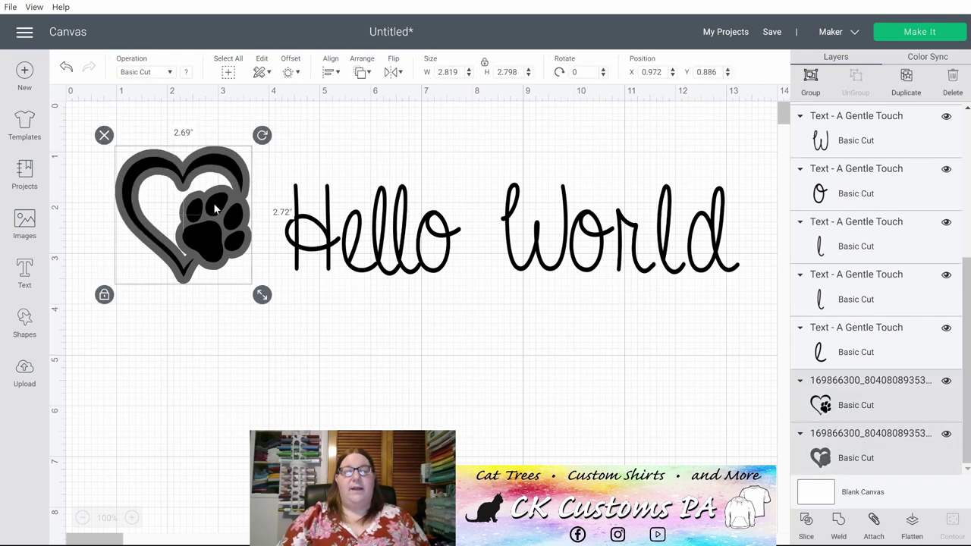
{"action": "left_click", "coordinate": [806, 522]}
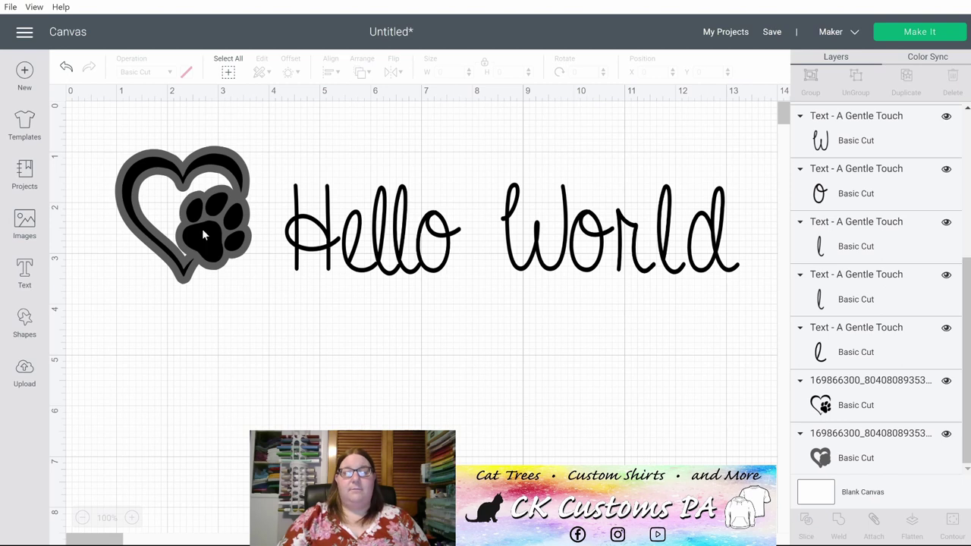
{"action": "left_click_drag", "start_coordinate": [207, 236], "coordinate": [181, 325]}
{"action": "left_click_drag", "start_coordinate": [201, 171], "coordinate": [319, 349]}
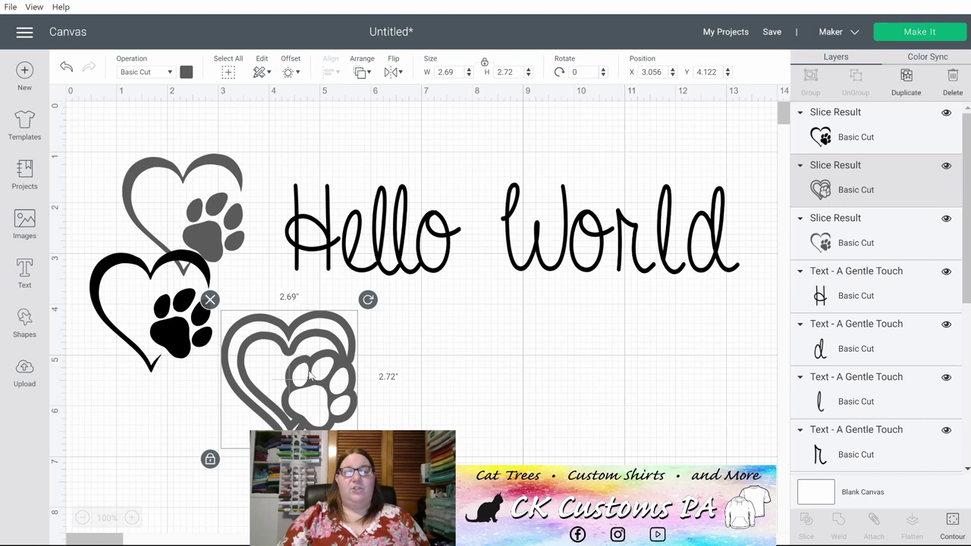
{"action": "left_click_drag", "start_coordinate": [313, 409], "coordinate": [190, 226]}
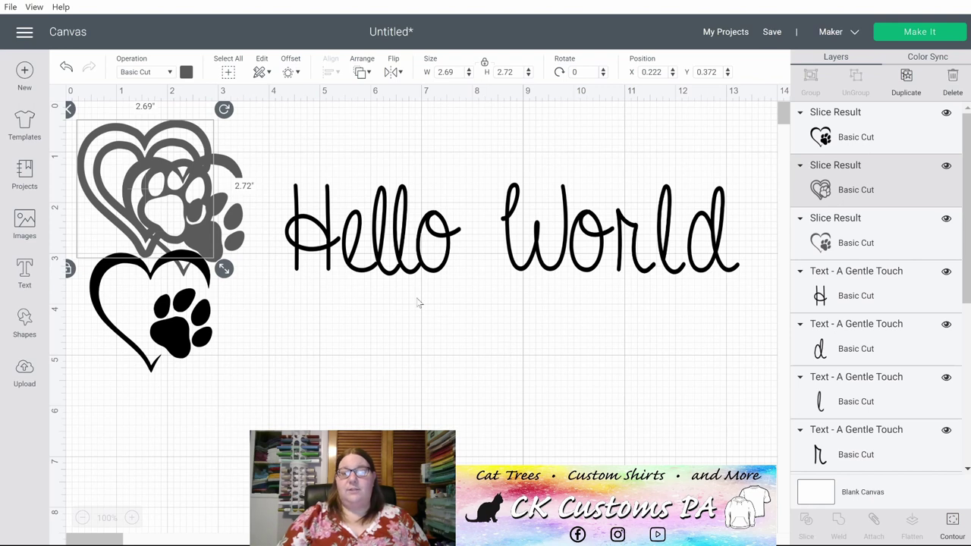
{"action": "left_click", "coordinate": [287, 150]}
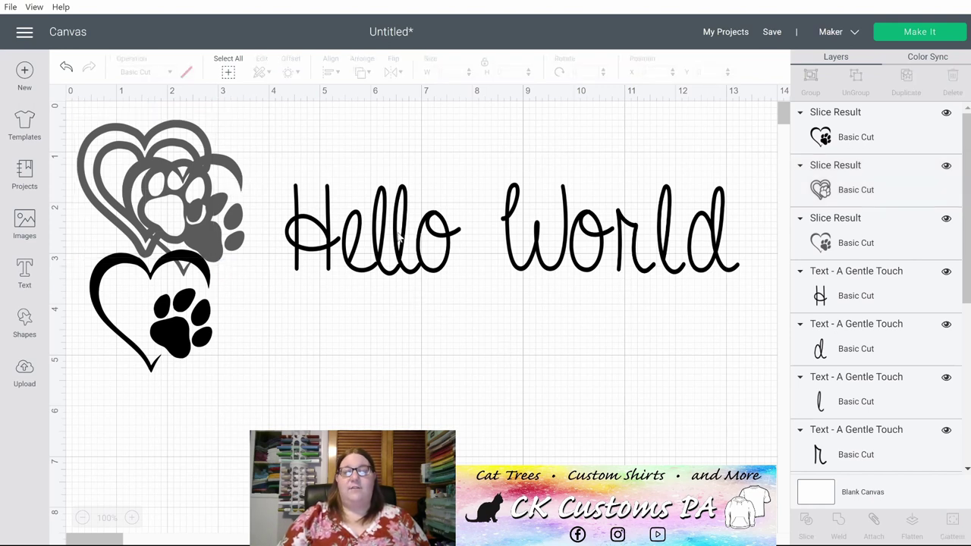
Step: Weld the letters of Hello into one shape, and move it closer to World on the same line
{"action": "left_click_drag", "start_coordinate": [300, 133], "coordinate": [440, 264]}
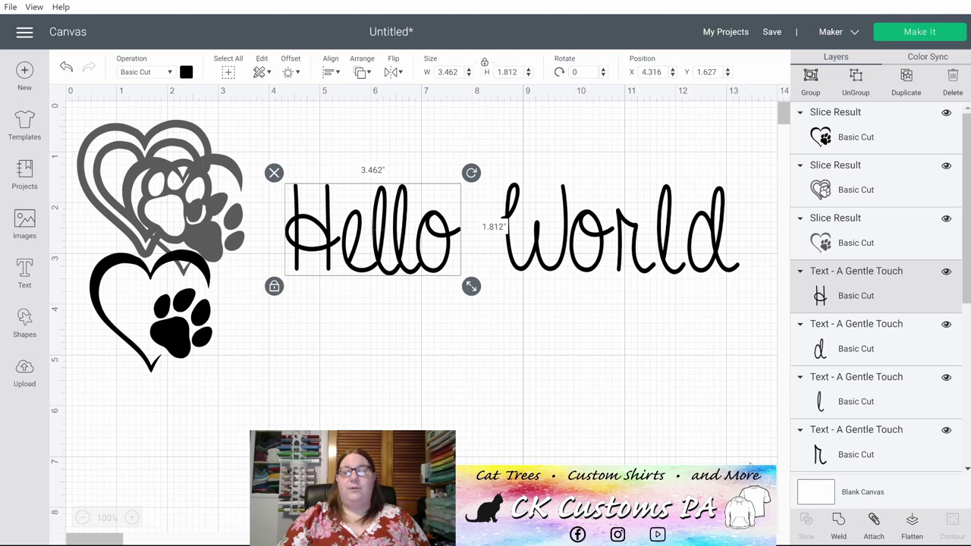
{"action": "left_click", "coordinate": [841, 522]}
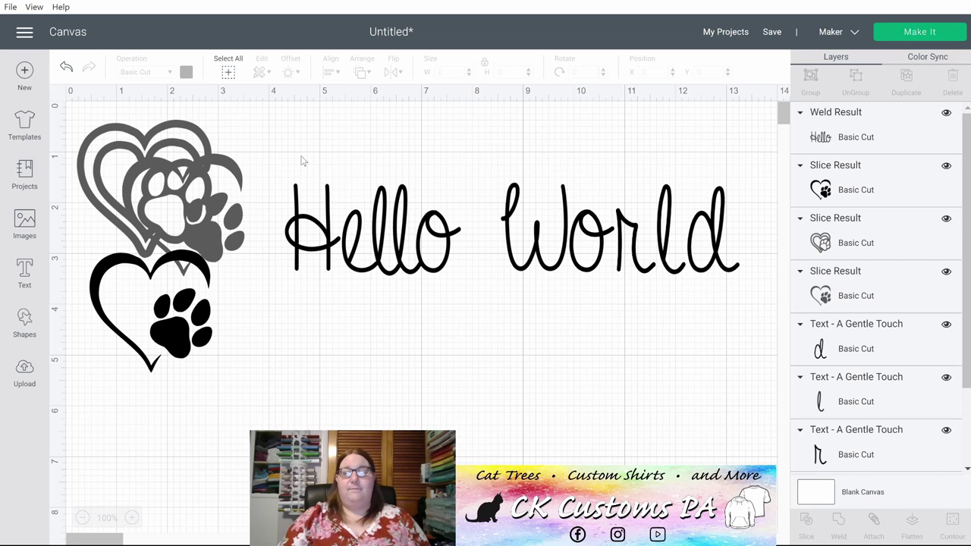
{"action": "mouse_move", "coordinate": [381, 243]}
{"action": "left_mouse_down"}
{"action": "mouse_move", "coordinate": [395, 306]}
{"action": "mouse_move", "coordinate": [360, 243]}
{"action": "mouse_move", "coordinate": [366, 232]}
{"action": "mouse_move", "coordinate": [376, 256]}
{"action": "left_mouse_up"}
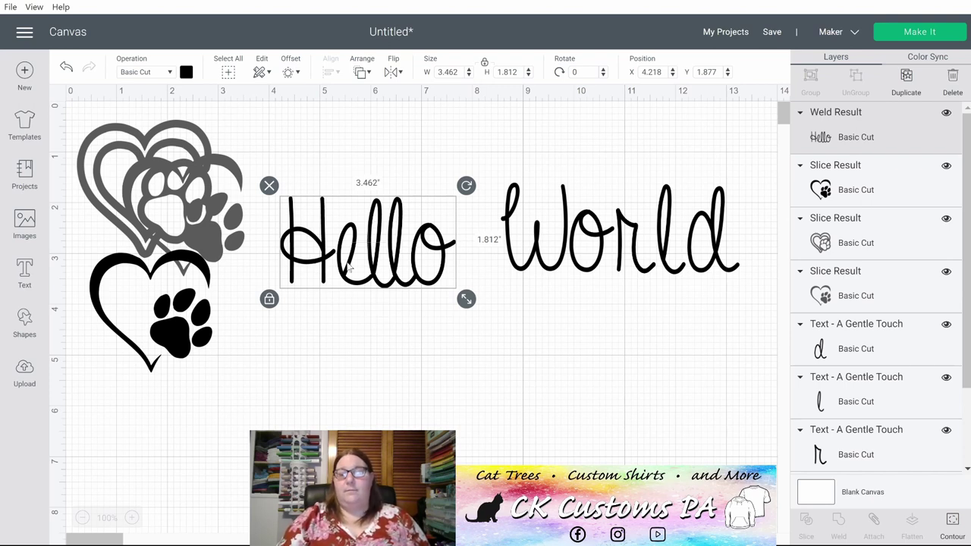
{"action": "left_click_drag", "start_coordinate": [398, 273], "coordinate": [418, 260]}
{"action": "left_click", "coordinate": [582, 315]}
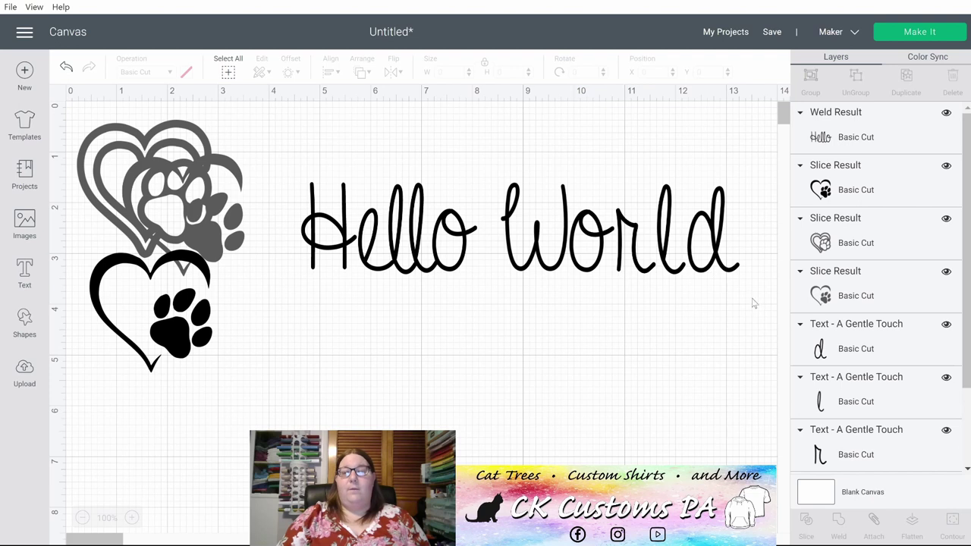
Step: Group the three heart-and-paw slice results and hide the group on the canvas
{"action": "left_click_drag", "start_coordinate": [244, 367], "coordinate": [90, 132]}
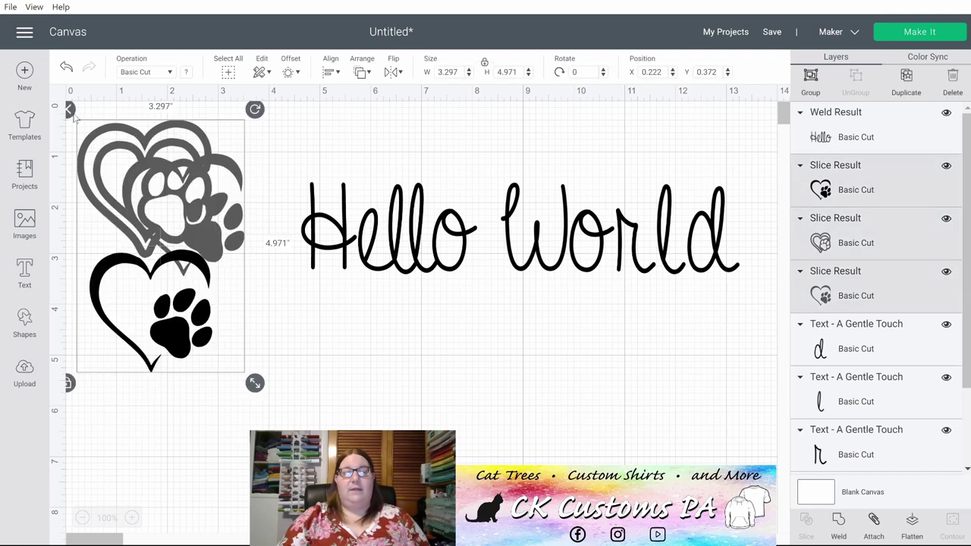
{"action": "left_click", "coordinate": [810, 76]}
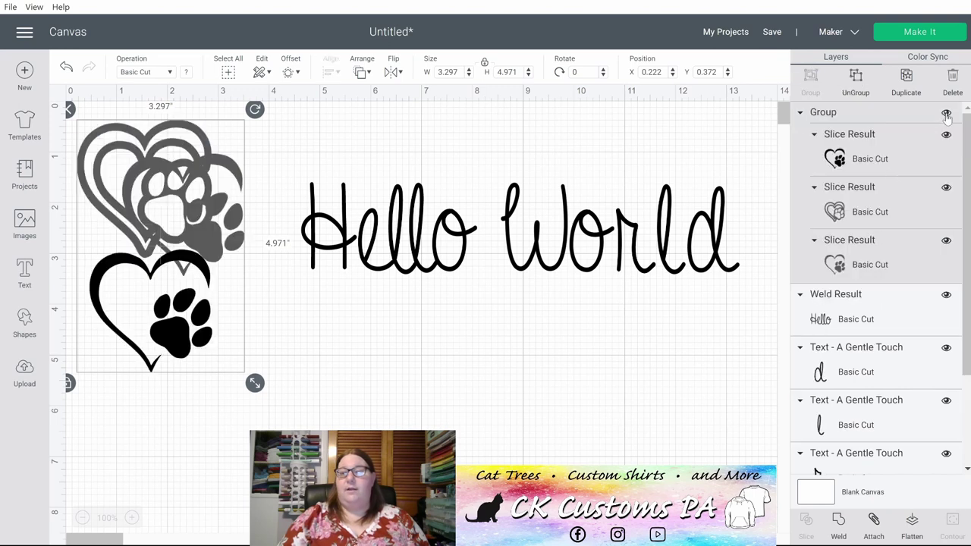
{"action": "left_click", "coordinate": [946, 113]}
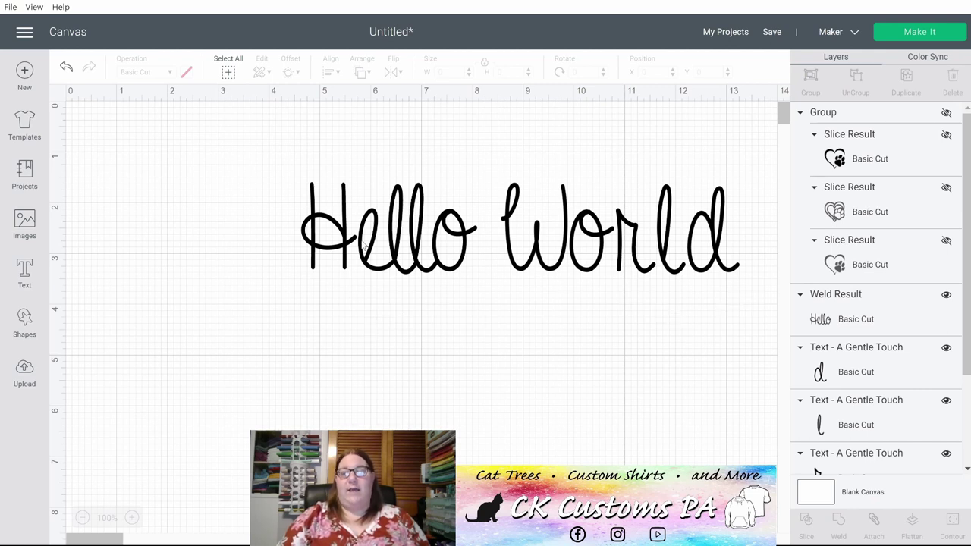
Step: Attach the letters of World together, comparing the cutting mat preview before and after and returning to the canvas
{"action": "left_click", "coordinate": [922, 32]}
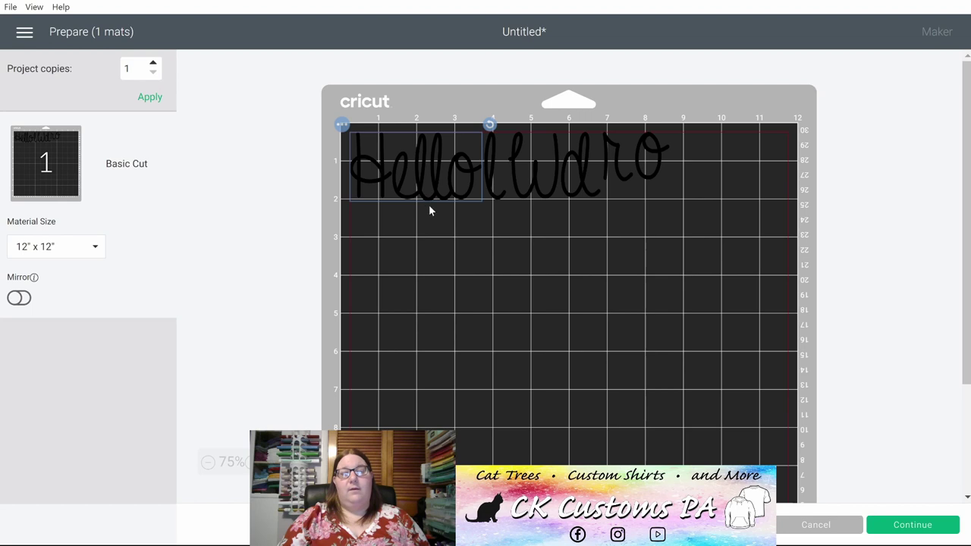
{"action": "left_click", "coordinate": [813, 526]}
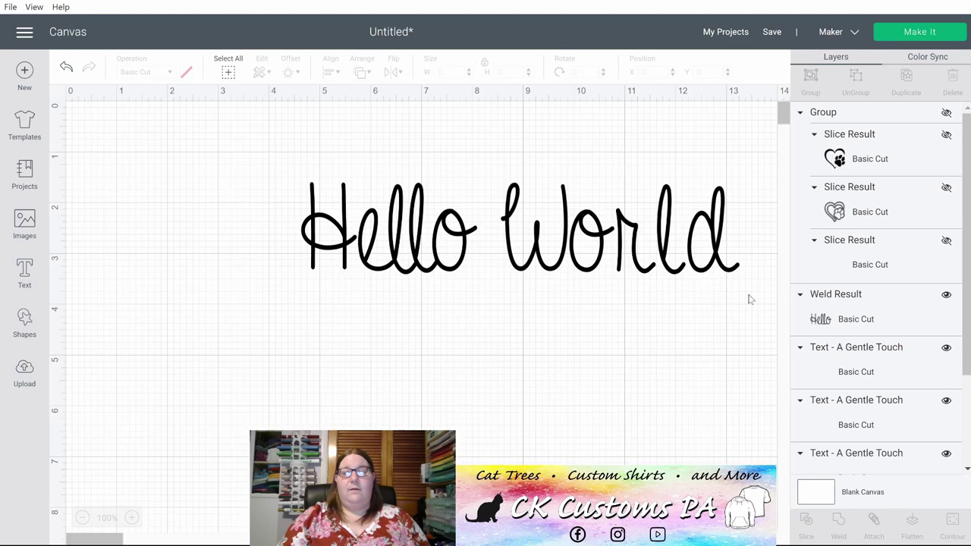
{"action": "left_click_drag", "start_coordinate": [741, 296], "coordinate": [520, 176]}
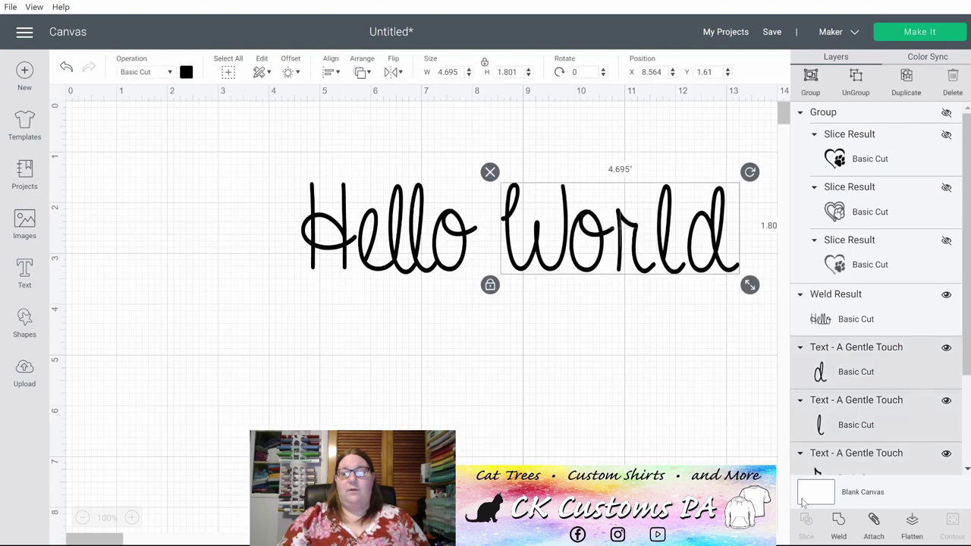
{"action": "left_click", "coordinate": [873, 523]}
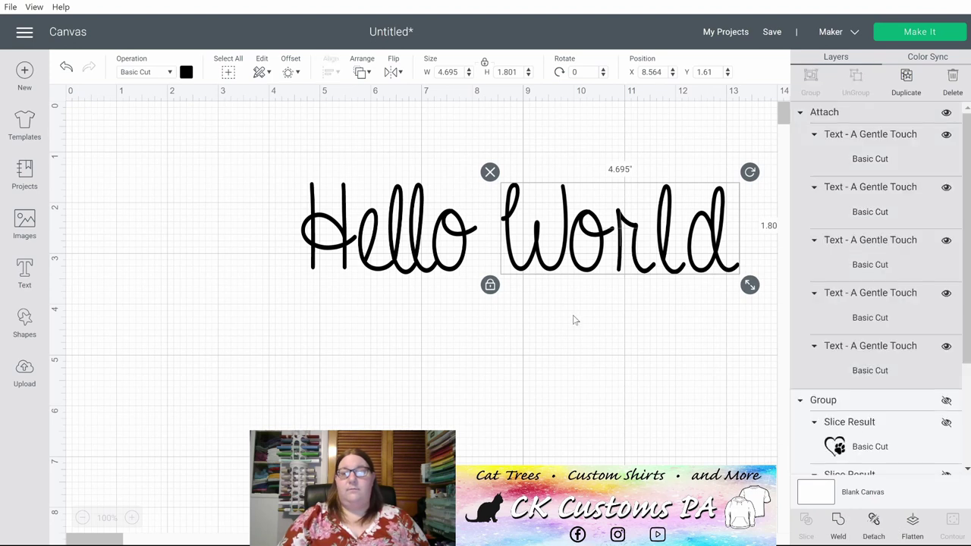
{"action": "left_click", "coordinate": [572, 317]}
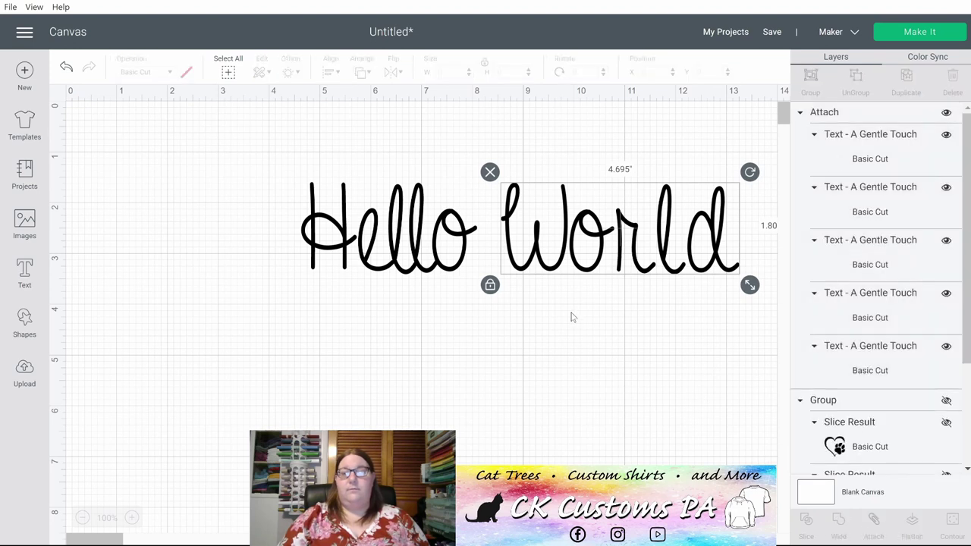
{"action": "left_click", "coordinate": [899, 34]}
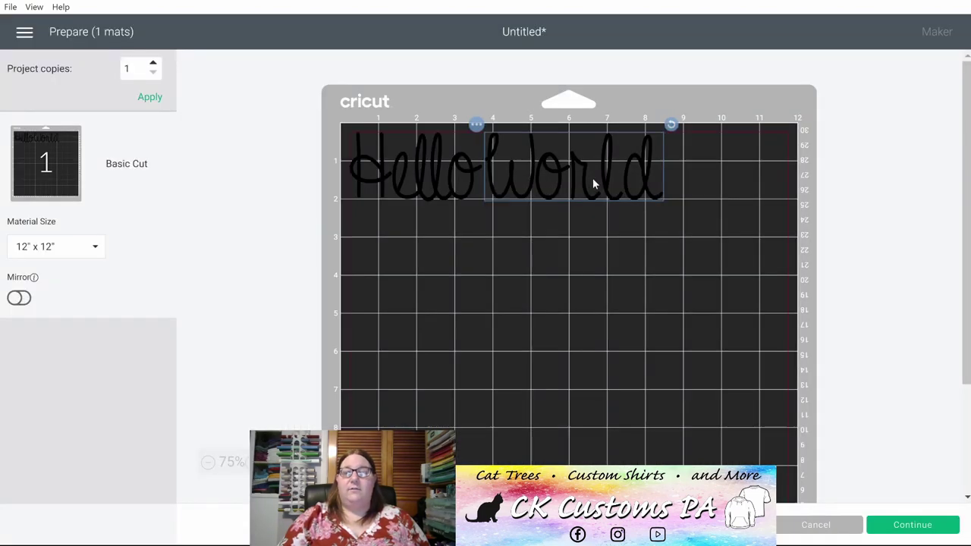
{"action": "left_click", "coordinate": [817, 526]}
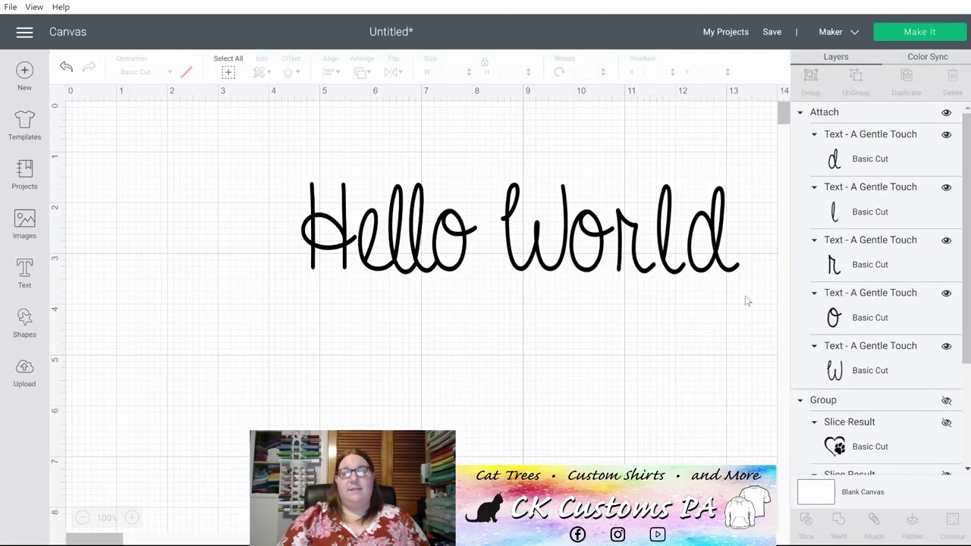
Step: Move the attached word World below Hello, to about X 4.13, Y 3.57, and keep it selected
{"action": "left_click_drag", "start_coordinate": [748, 297], "coordinate": [515, 179]}
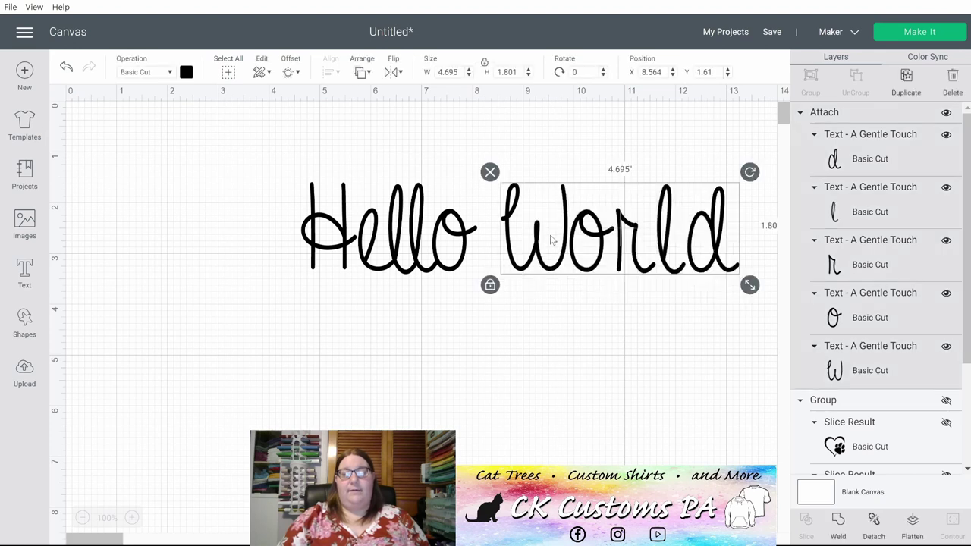
{"action": "left_click_drag", "start_coordinate": [551, 248], "coordinate": [326, 346]}
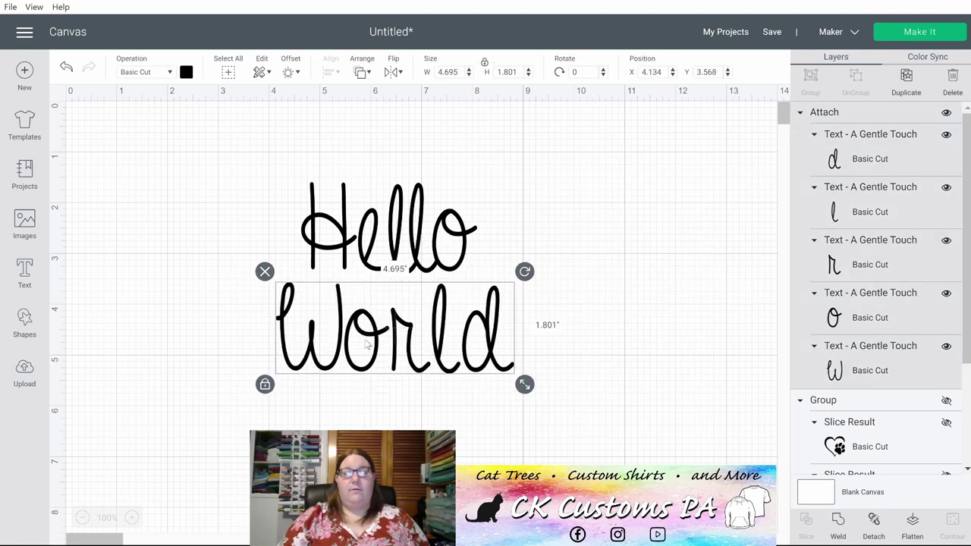
{"action": "left_click", "coordinate": [446, 418]}
{"action": "left_click_drag", "start_coordinate": [563, 357], "coordinate": [237, 336]}
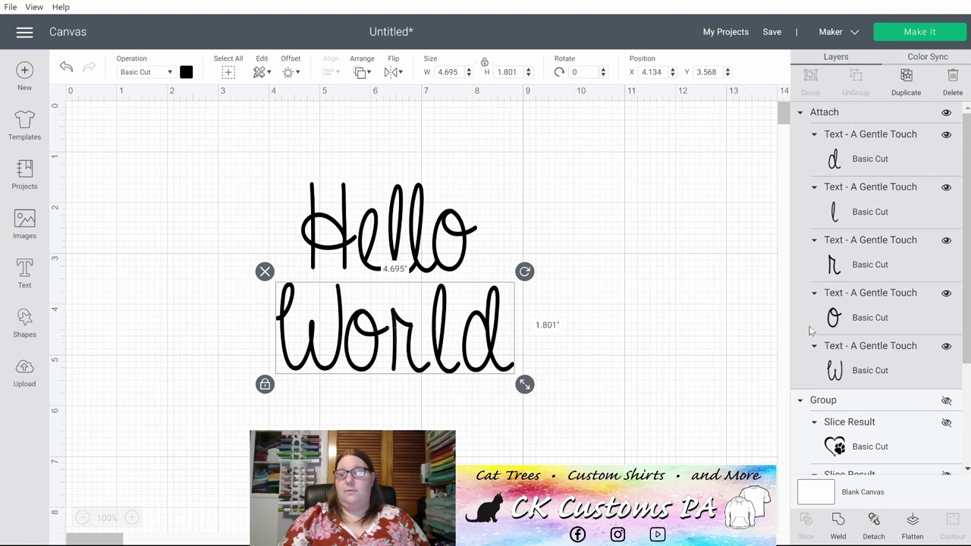
Step: Detach the letters of World and group them into one object
{"action": "left_click", "coordinate": [874, 523]}
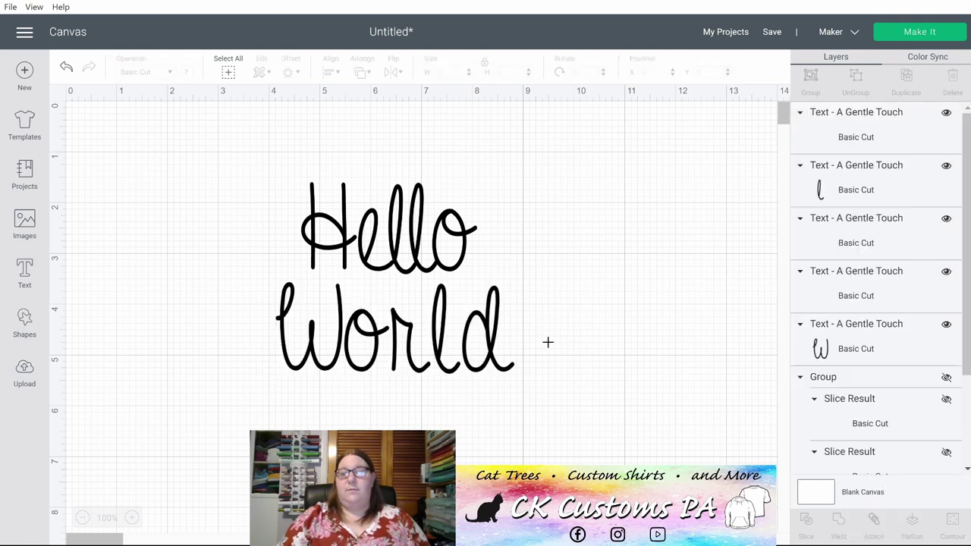
{"action": "left_click_drag", "start_coordinate": [586, 335], "coordinate": [169, 327]}
{"action": "left_click", "coordinate": [810, 76]}
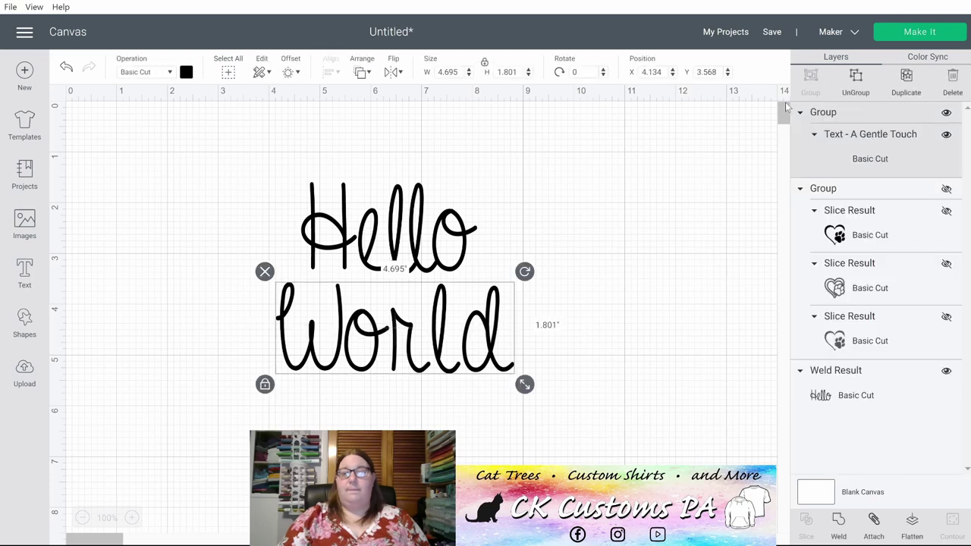
Step: Center Hello and World horizontally on each other and move the pair to about X 4.69, Y 0.45
{"action": "left_click", "coordinate": [608, 322]}
{"action": "left_click_drag", "start_coordinate": [599, 337], "coordinate": [276, 199]}
{"action": "left_click", "coordinate": [327, 71]}
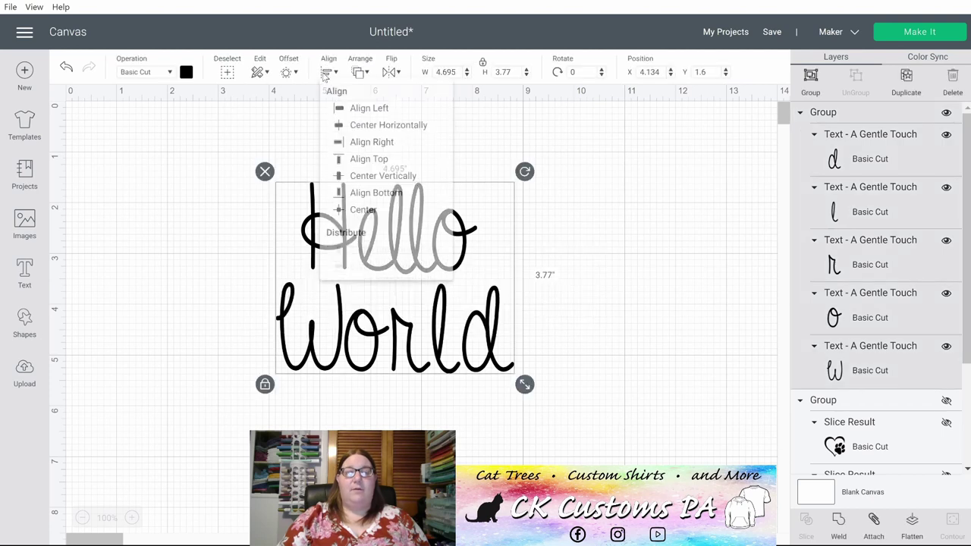
{"action": "left_click", "coordinate": [372, 130]}
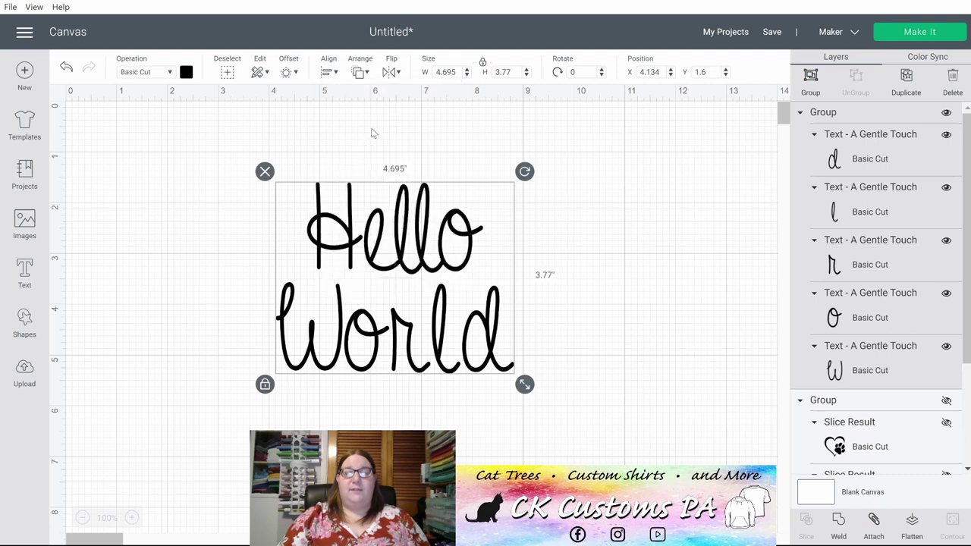
{"action": "left_click_drag", "start_coordinate": [413, 247], "coordinate": [439, 187]}
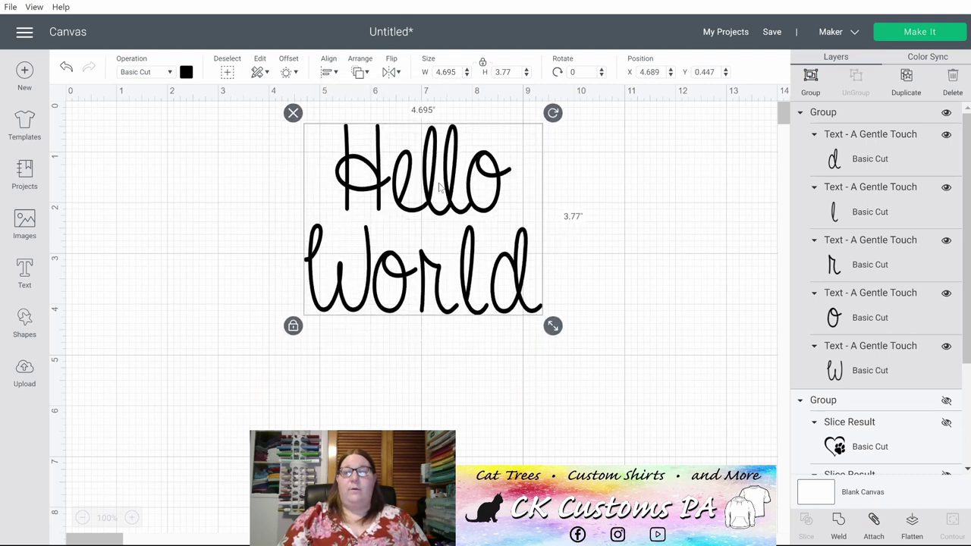
Step: Attach Hello and World together, check their placement in the cutting mat preview, and return to the canvas
{"action": "left_click", "coordinate": [874, 520]}
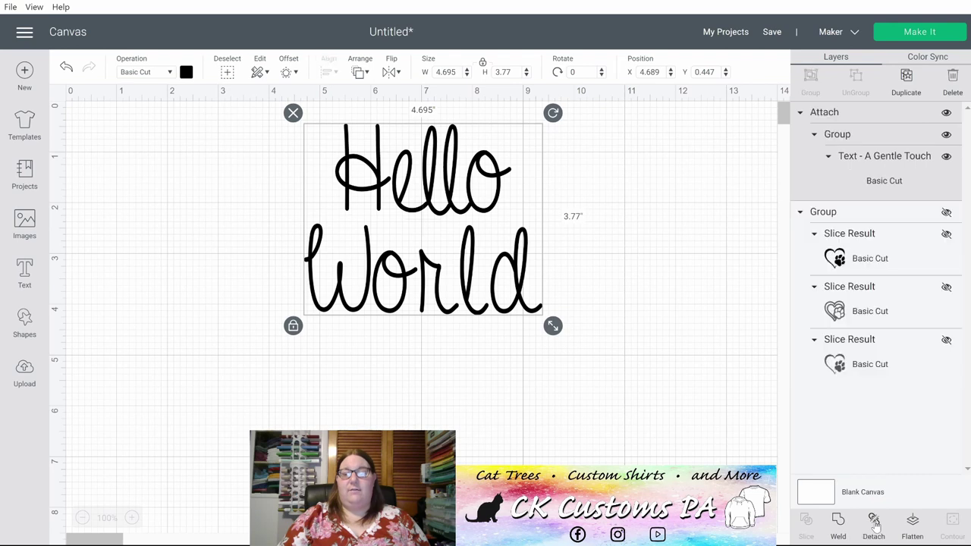
{"action": "left_click", "coordinate": [912, 33]}
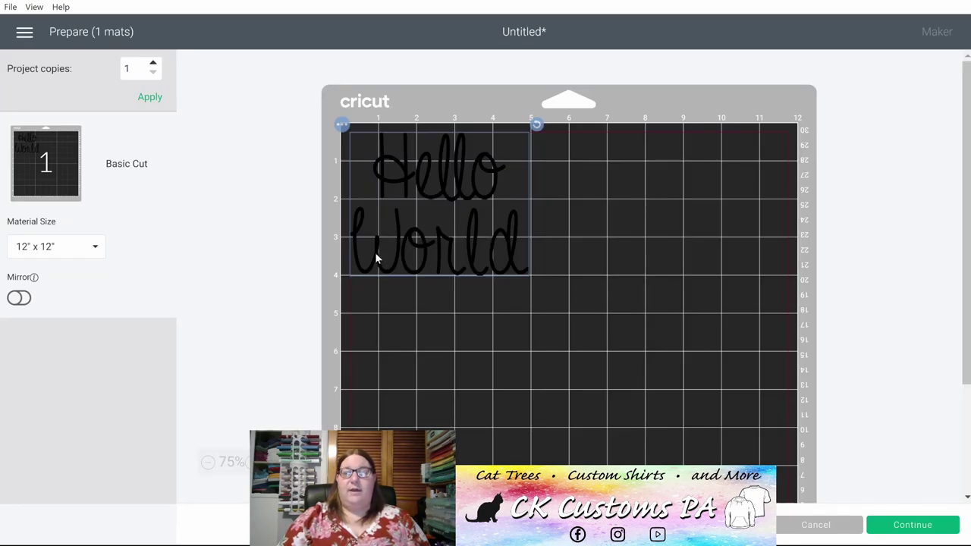
{"action": "left_click", "coordinate": [803, 528]}
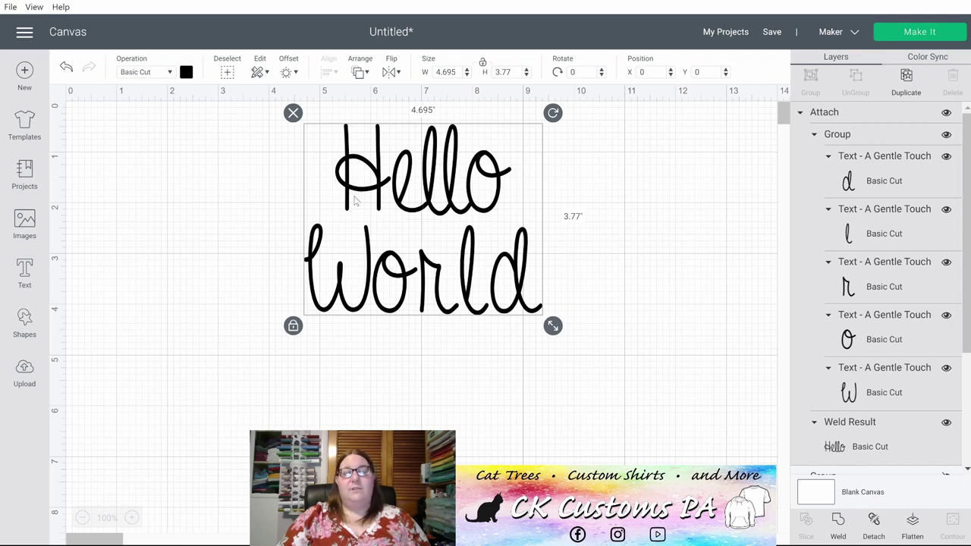
Step: Move the attached words to about X 4.55, Y 0.88 and apply a 0.597 in welded offset with rounded corners
{"action": "left_click_drag", "start_coordinate": [351, 196], "coordinate": [345, 217]}
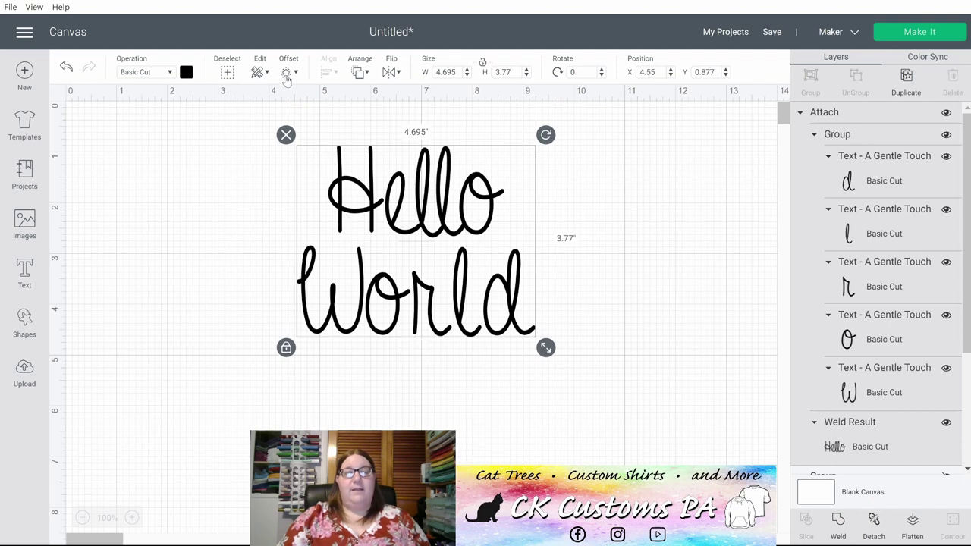
{"action": "left_click", "coordinate": [286, 76]}
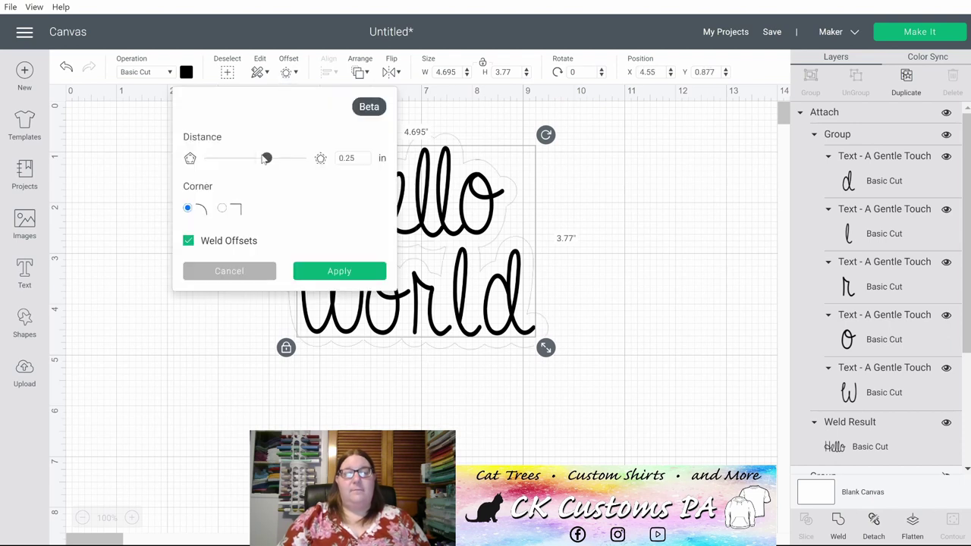
{"action": "left_click_drag", "start_coordinate": [266, 158], "coordinate": [283, 159]}
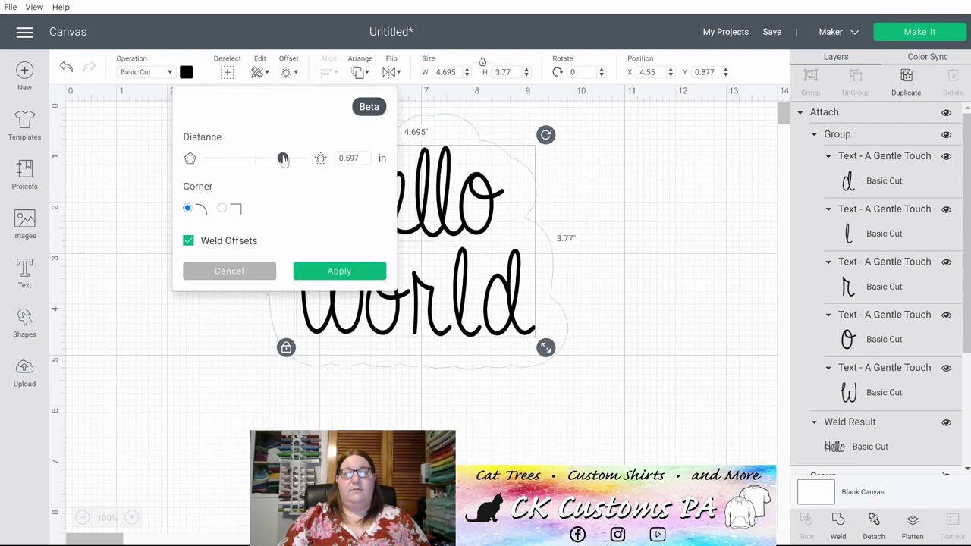
{"action": "left_click", "coordinate": [338, 272]}
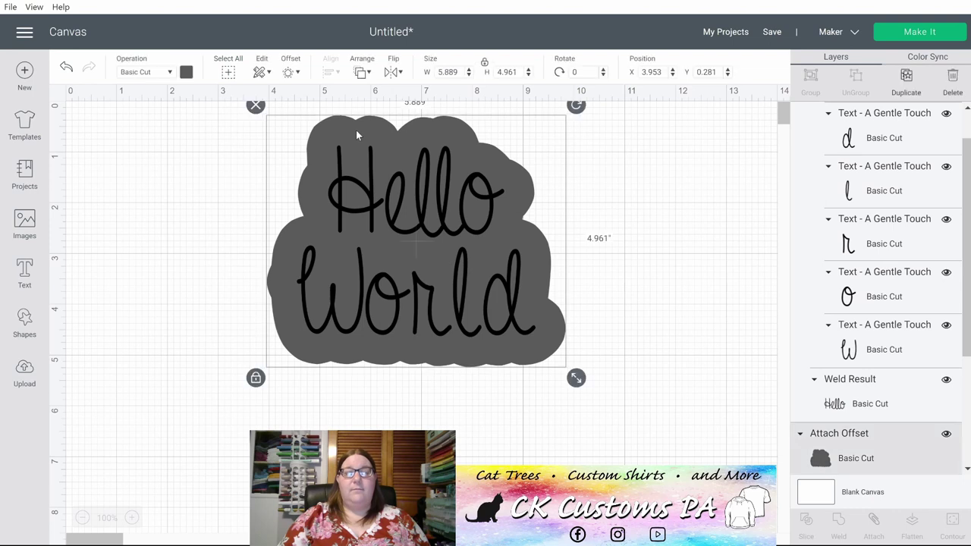
Step: Color the offset white and flatten it with the Hello World text, placing the Print Then Cut image at about X 3.87, Y 0.24
{"action": "left_click", "coordinate": [186, 72]}
{"action": "left_click", "coordinate": [201, 211]}
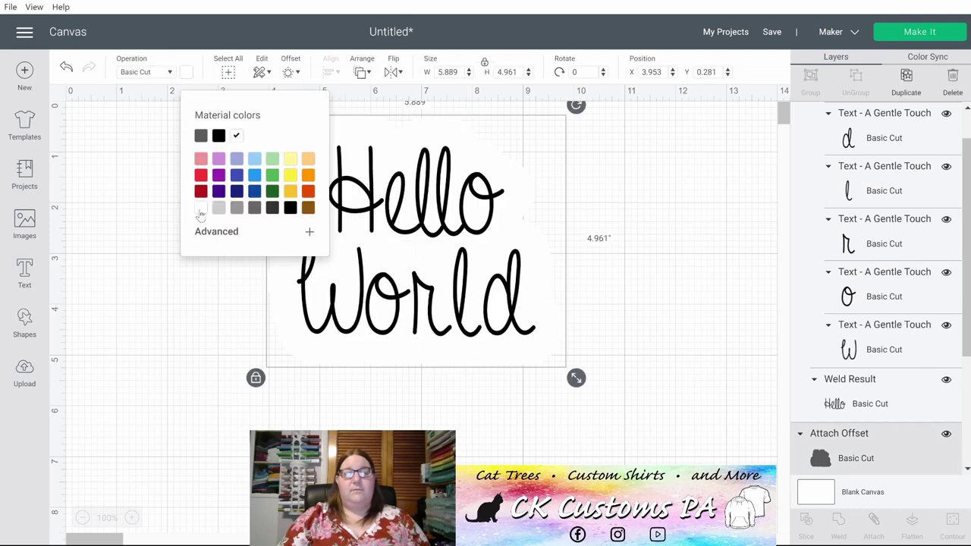
{"action": "left_click", "coordinate": [595, 342]}
{"action": "left_click_drag", "start_coordinate": [605, 381], "coordinate": [215, 161]}
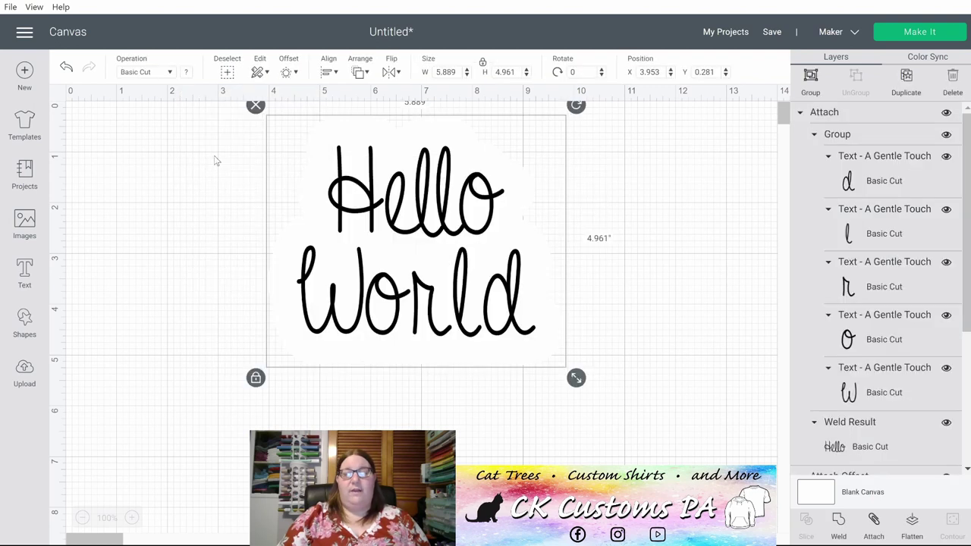
{"action": "left_click", "coordinate": [912, 522]}
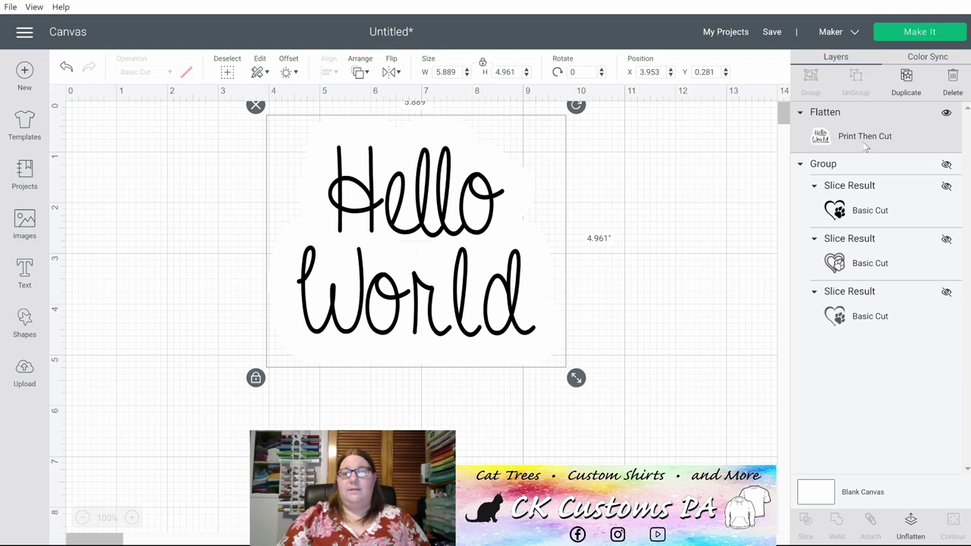
{"action": "mouse_move", "coordinate": [466, 200]}
{"action": "left_mouse_down"}
{"action": "mouse_move", "coordinate": [517, 264]}
{"action": "mouse_move", "coordinate": [476, 183]}
{"action": "mouse_move", "coordinate": [452, 185]}
{"action": "mouse_move", "coordinate": [463, 191]}
{"action": "left_mouse_up"}
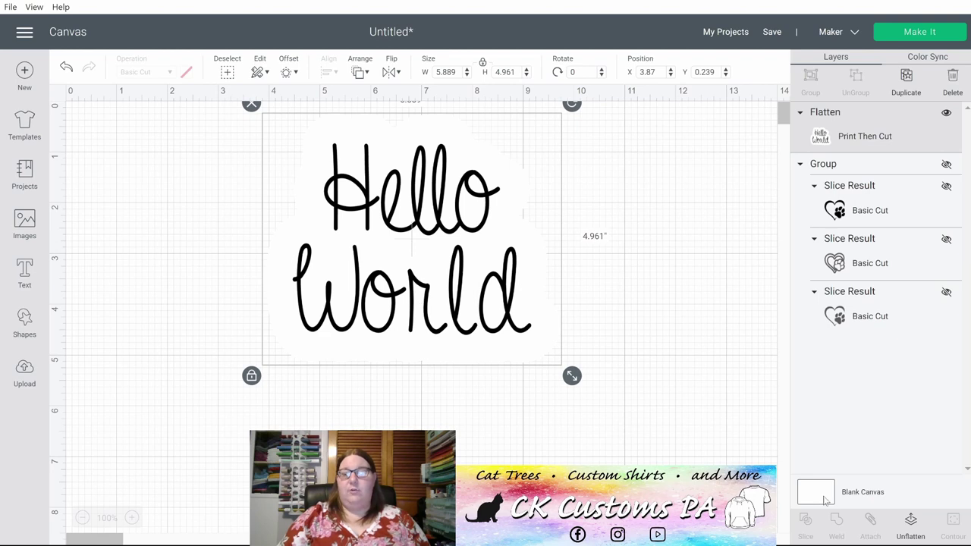
Step: Change the blank canvas color to light yellow and close the color palette
{"action": "left_click", "coordinate": [861, 494]}
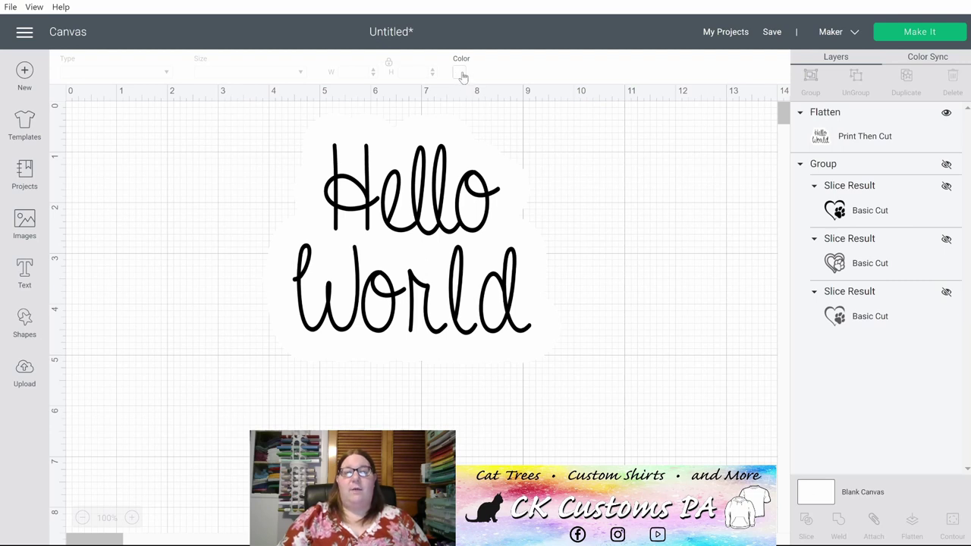
{"action": "left_click", "coordinate": [460, 73]}
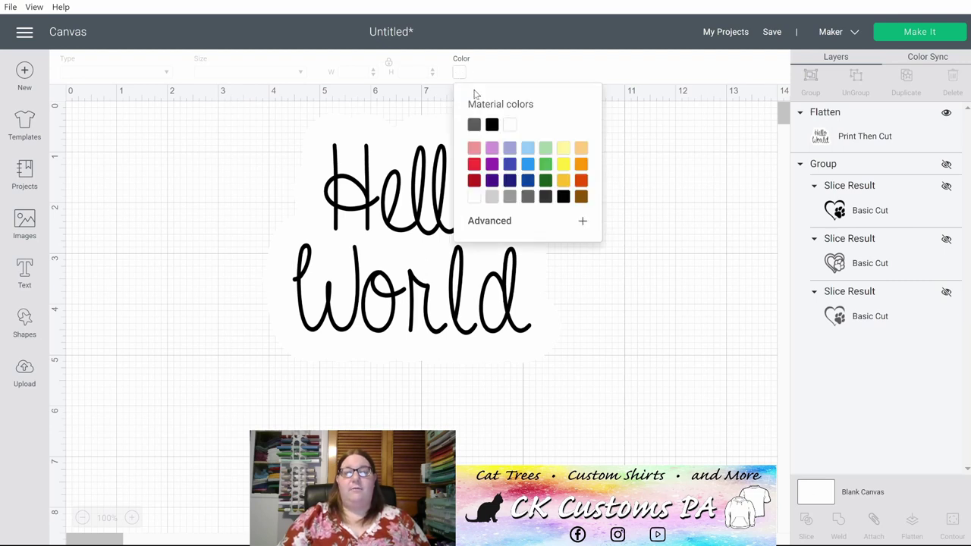
{"action": "left_click", "coordinate": [564, 149]}
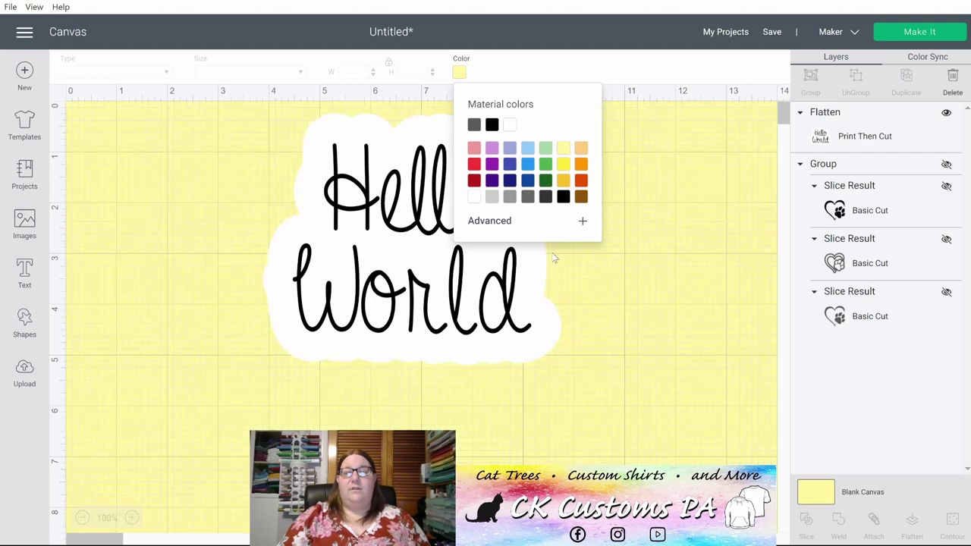
{"action": "left_click", "coordinate": [218, 196]}
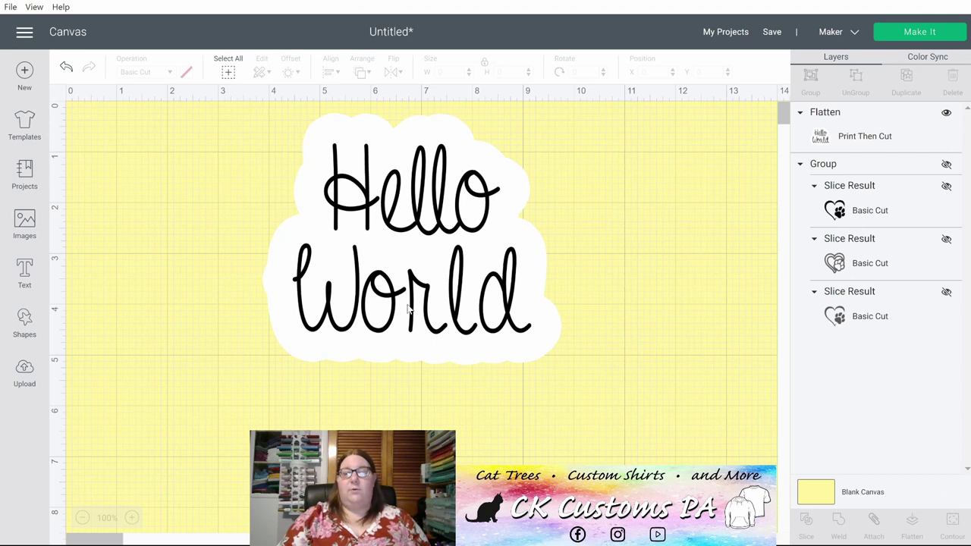
Step: Unhide the heart-and-paw group and move the flattened Hello World design clear of it, onto the empty far side of the canvas
{"action": "left_click_drag", "start_coordinate": [306, 316], "coordinate": [138, 325]}
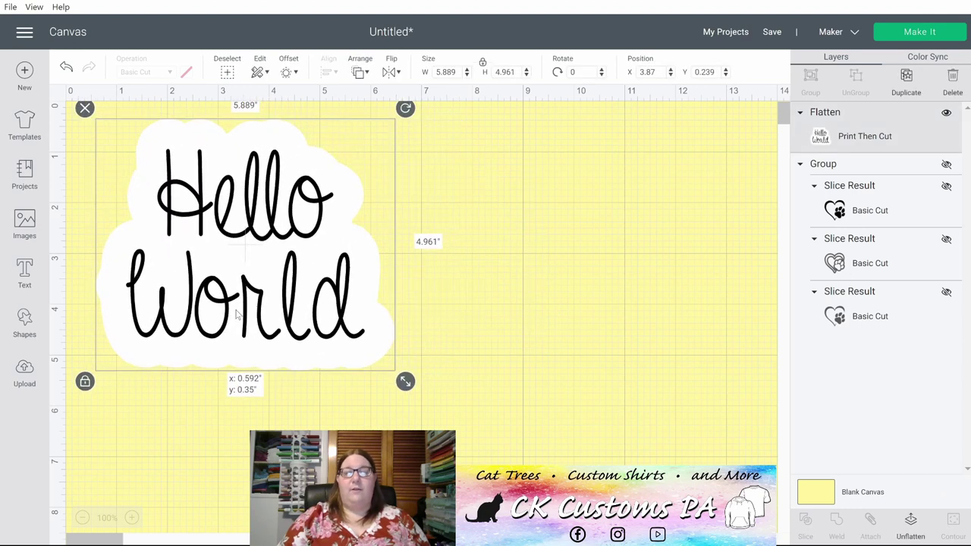
{"action": "left_click", "coordinate": [831, 168]}
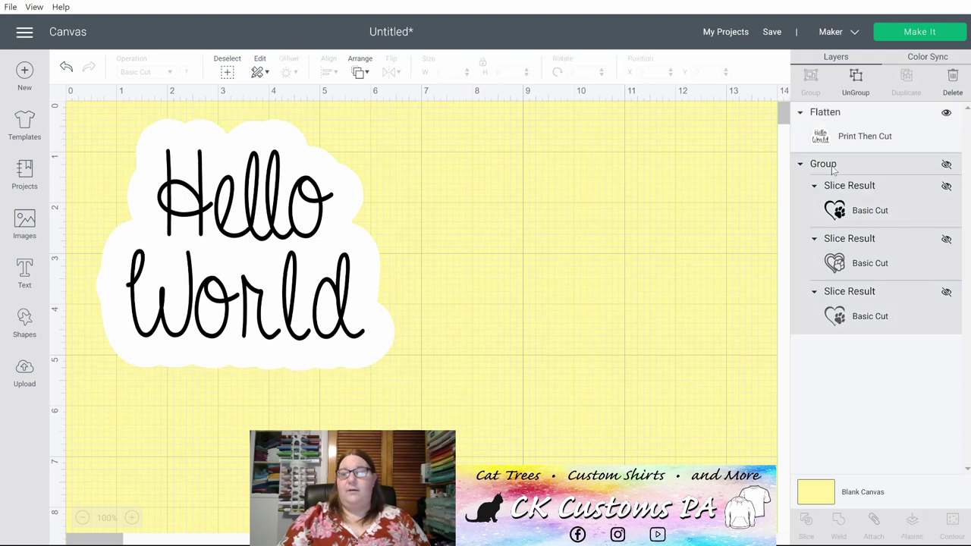
{"action": "left_click", "coordinate": [946, 164]}
{"action": "left_click_drag", "start_coordinate": [322, 238], "coordinate": [687, 240]}
Step: Ungroup the three heart-and-paw slice results and spread them apart, with the solid gray one at about X 0.56, Y 0.89
{"action": "left_click", "coordinate": [106, 143]}
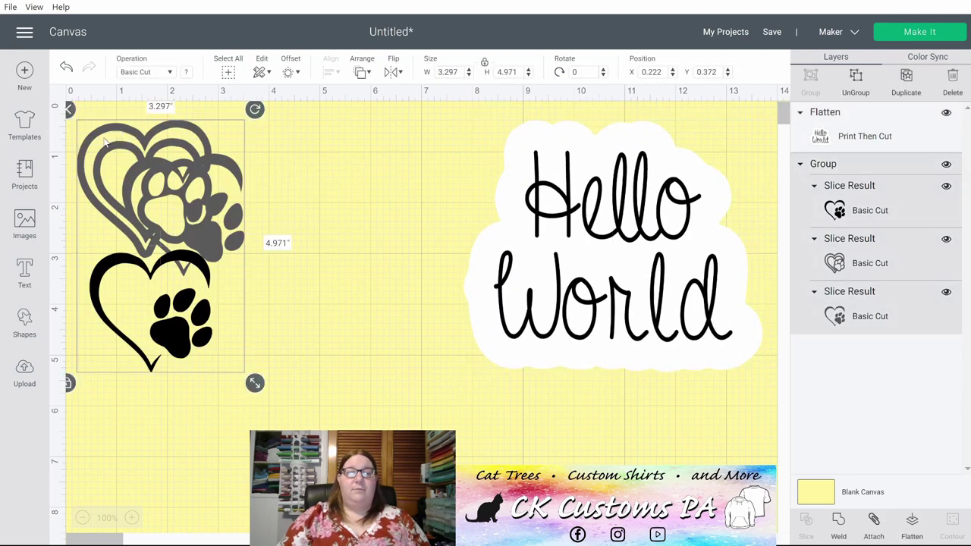
{"action": "left_click", "coordinate": [856, 75]}
{"action": "left_click", "coordinate": [99, 148]}
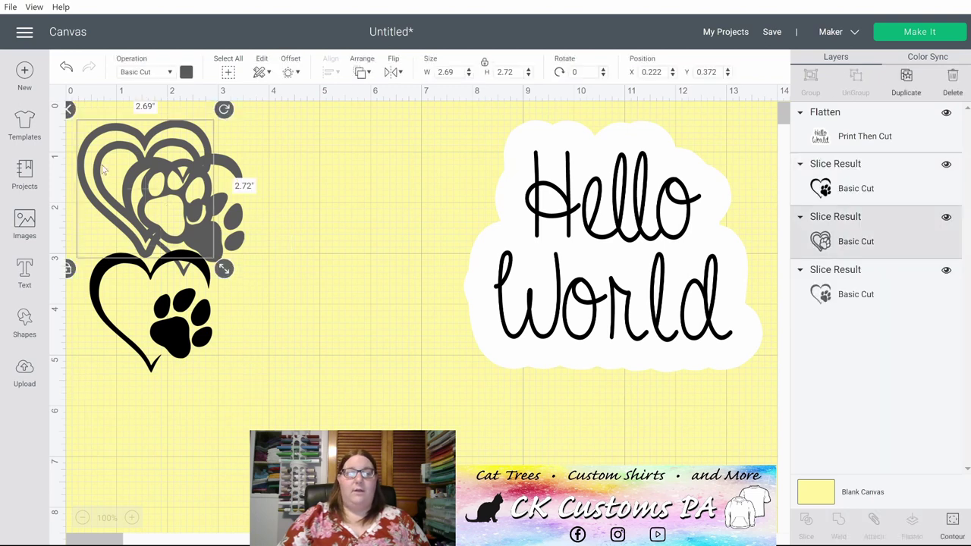
{"action": "left_click_drag", "start_coordinate": [98, 148], "coordinate": [323, 183]}
{"action": "left_click_drag", "start_coordinate": [172, 327], "coordinate": [271, 365]}
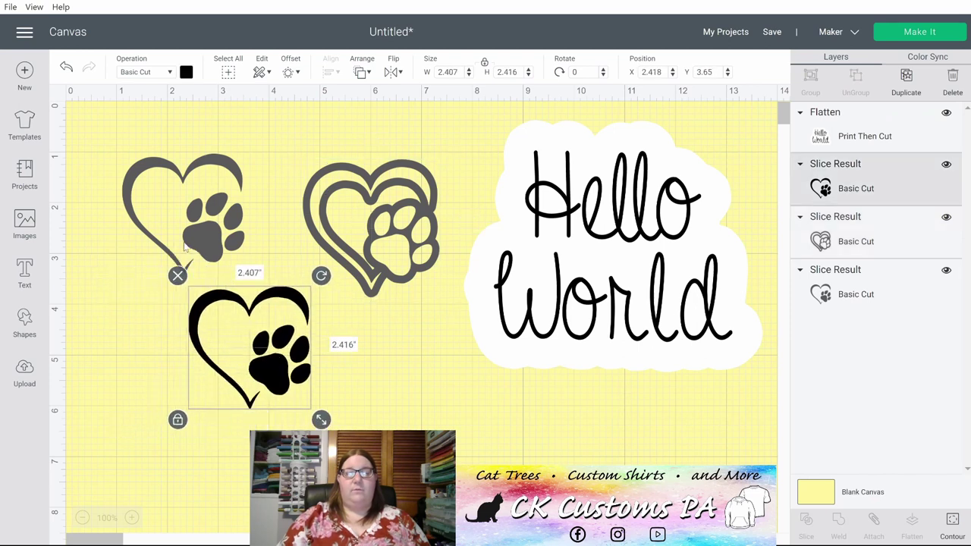
{"action": "left_click_drag", "start_coordinate": [196, 231], "coordinate": [169, 227]}
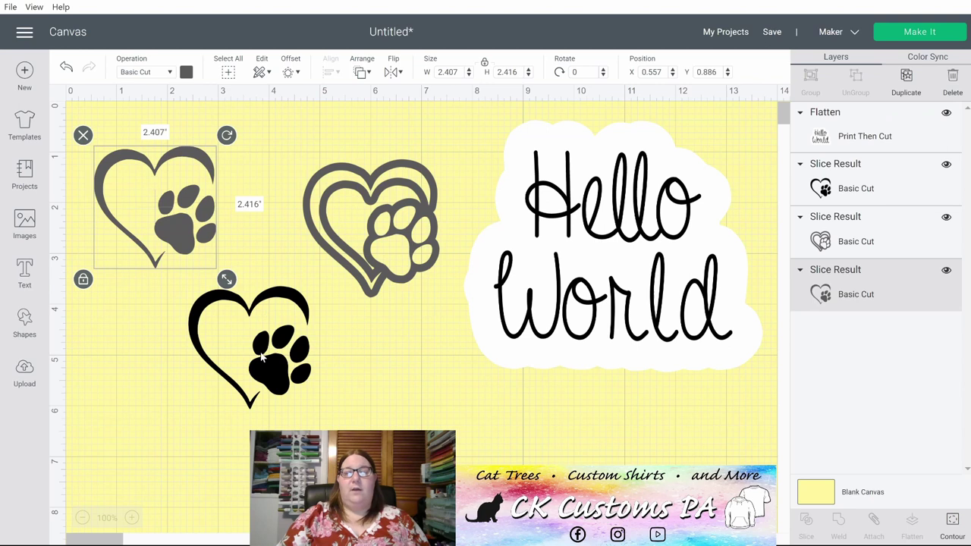
Step: Delete the black heart-and-paw slice and move the outlined double heart to about X 4.11, Y 0.86
{"action": "left_click", "coordinate": [263, 355]}
{"action": "left_click", "coordinate": [177, 275]}
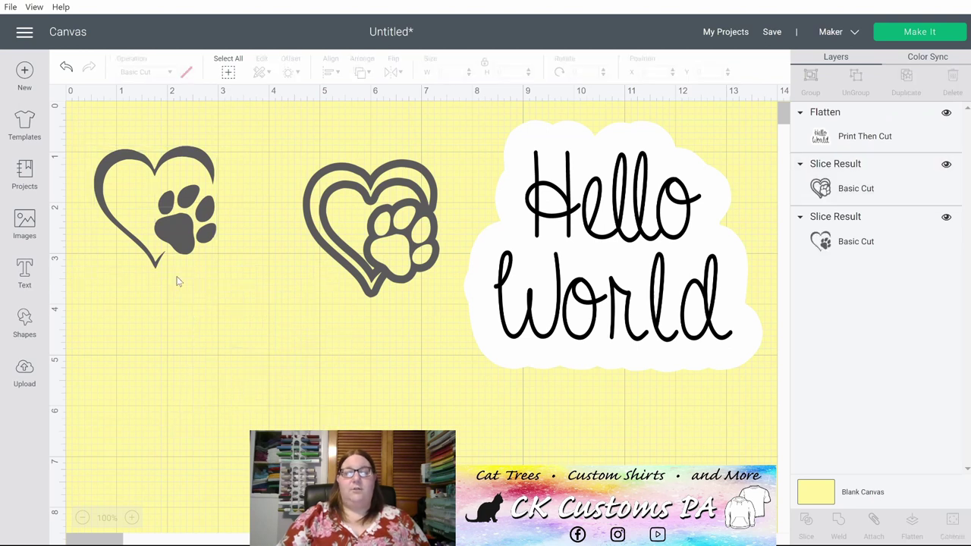
{"action": "left_click_drag", "start_coordinate": [386, 266], "coordinate": [355, 254]}
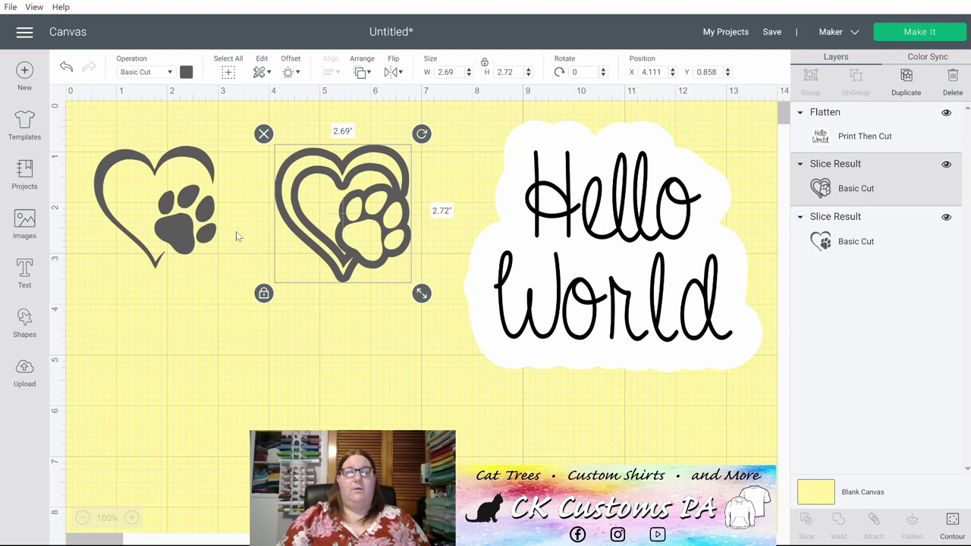
Step: Hide the heart contour of the solid gray heart-and-paw slice and move the remaining paw to about X 2.05, Y 1.86
{"action": "left_click", "coordinate": [192, 241]}
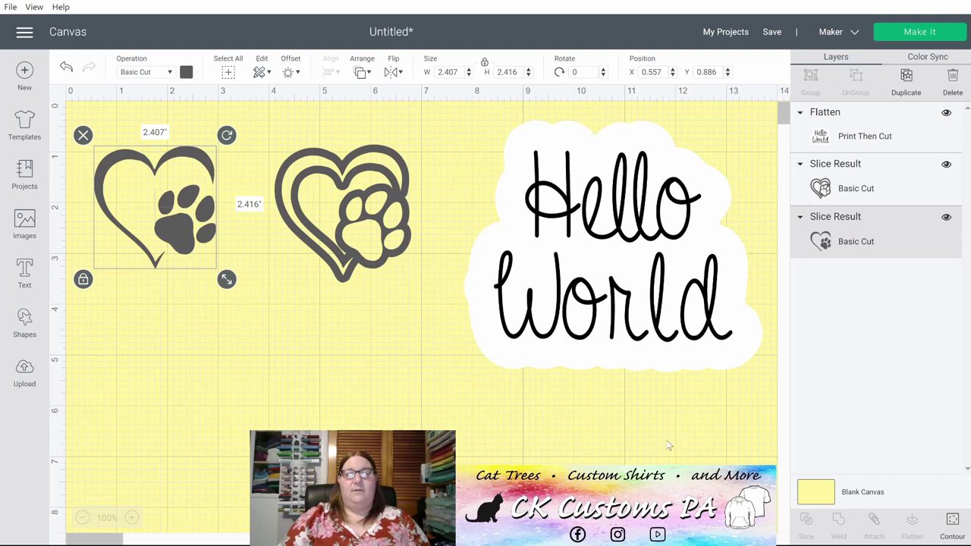
{"action": "left_click", "coordinate": [951, 522]}
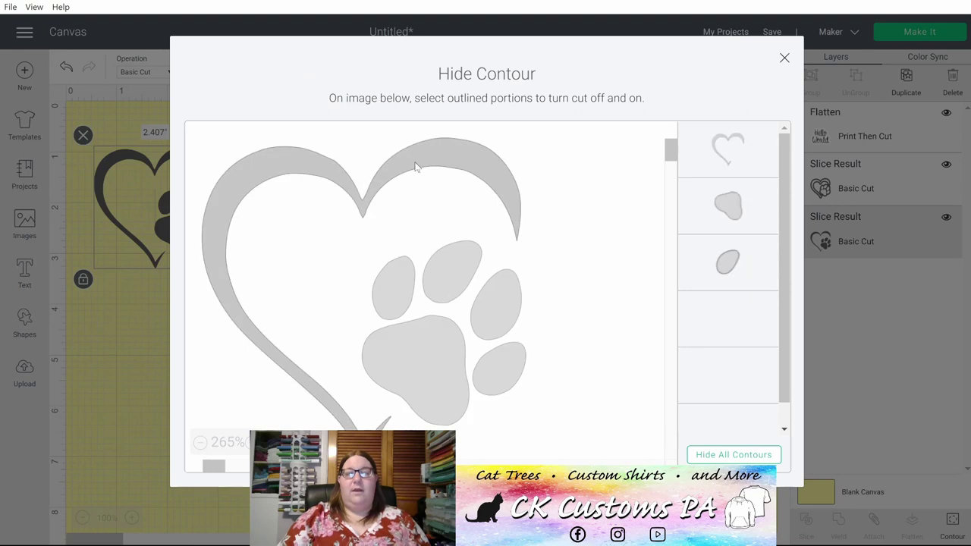
{"action": "left_click", "coordinate": [241, 196]}
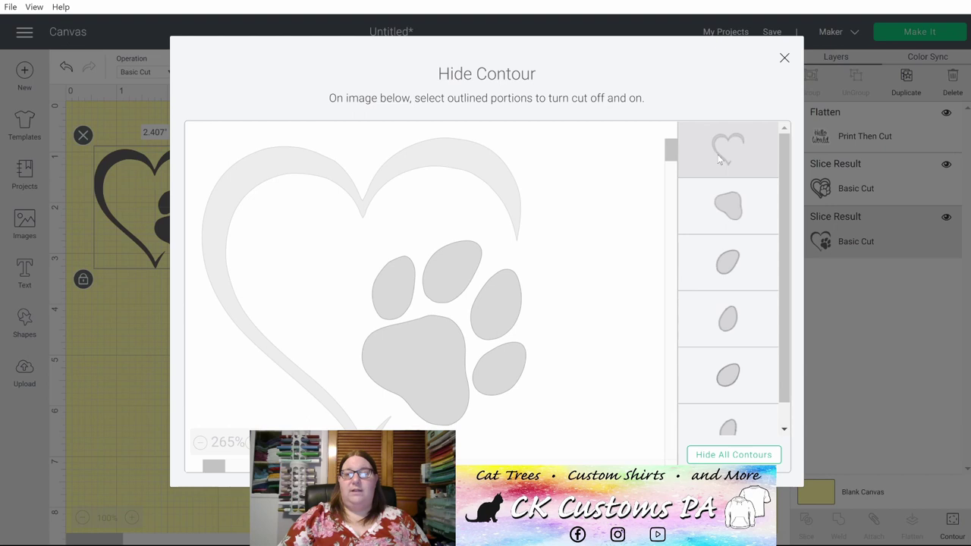
{"action": "left_click", "coordinate": [784, 58]}
{"action": "mouse_move", "coordinate": [199, 220]}
{"action": "left_mouse_down"}
{"action": "mouse_move", "coordinate": [167, 229]}
{"action": "mouse_move", "coordinate": [155, 207]}
{"action": "mouse_move", "coordinate": [155, 220]}
{"action": "mouse_move", "coordinate": [211, 230]}
{"action": "mouse_move", "coordinate": [201, 227]}
{"action": "mouse_move", "coordinate": [203, 239]}
{"action": "left_mouse_up"}
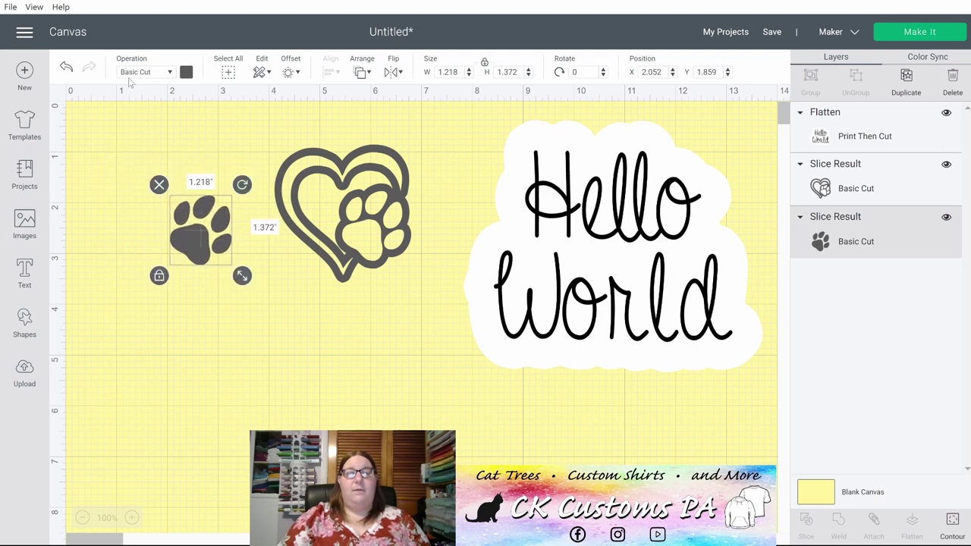
Step: Undo the paw move and the contour change, and shift the solid heart-and-paw slice to about X 0.65, Y 1.01
{"action": "left_click", "coordinate": [66, 70]}
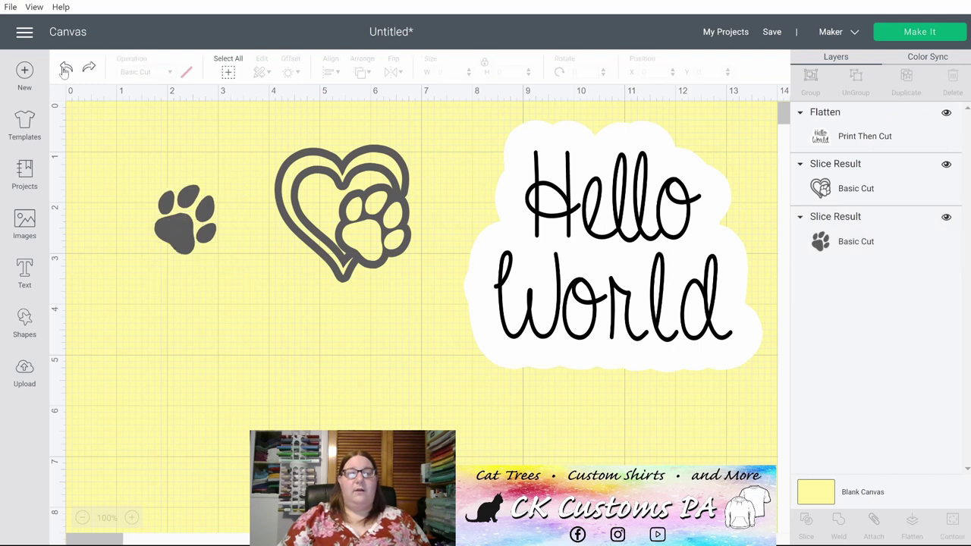
{"action": "left_click", "coordinate": [66, 70]}
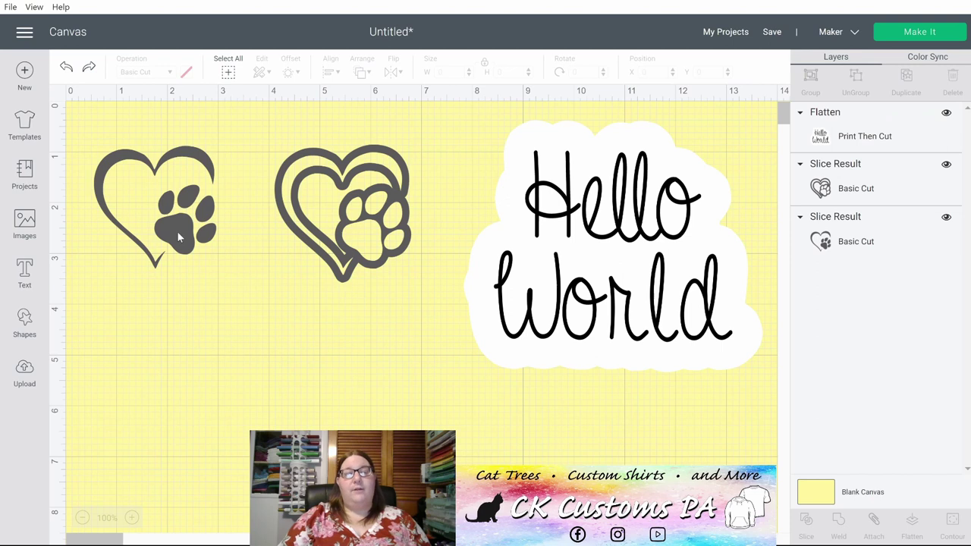
{"action": "left_click_drag", "start_coordinate": [177, 235], "coordinate": [183, 242]}
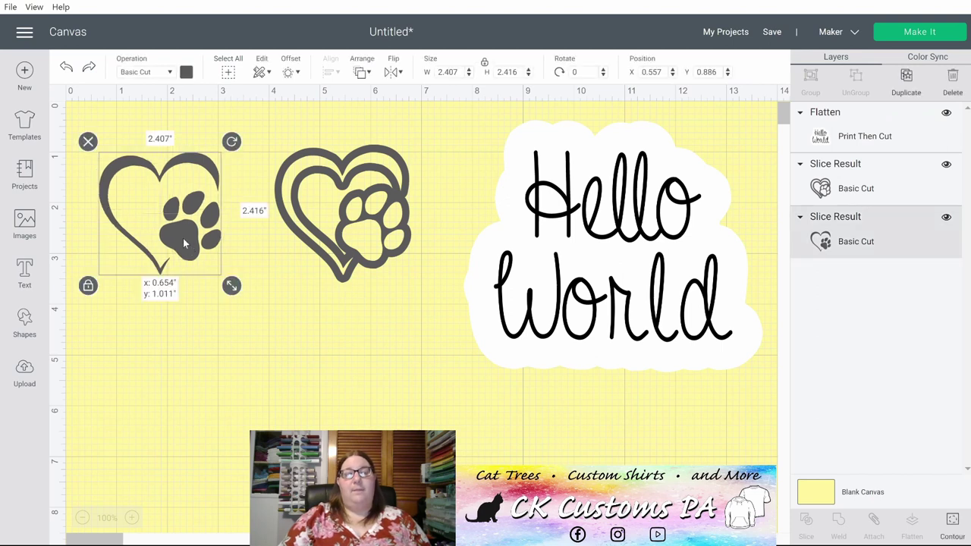
Step: Duplicate the solid heart-and-paw slice, placing the copy at about X 2.29, Y 2.97, and hide the copy's heart contour
{"action": "left_click", "coordinate": [902, 79]}
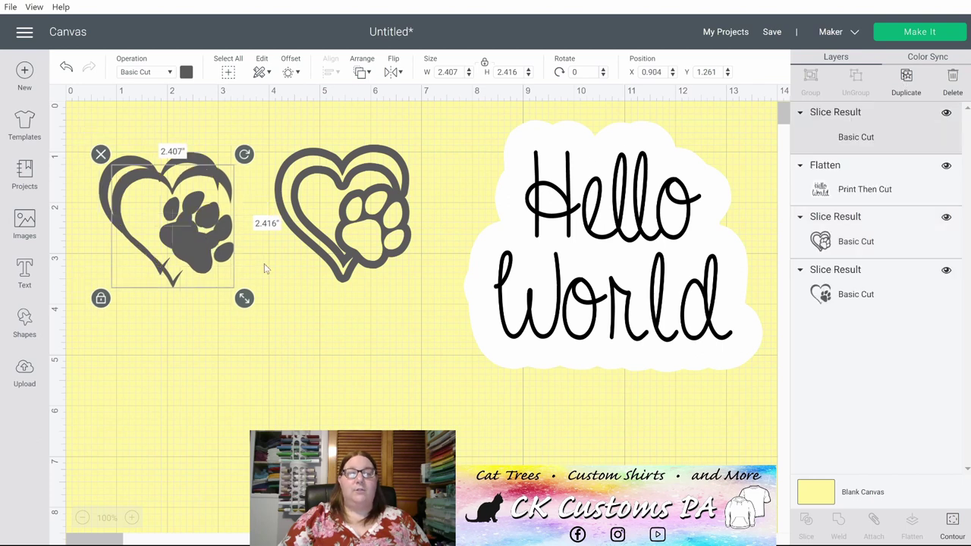
{"action": "left_click_drag", "start_coordinate": [215, 253], "coordinate": [277, 341]}
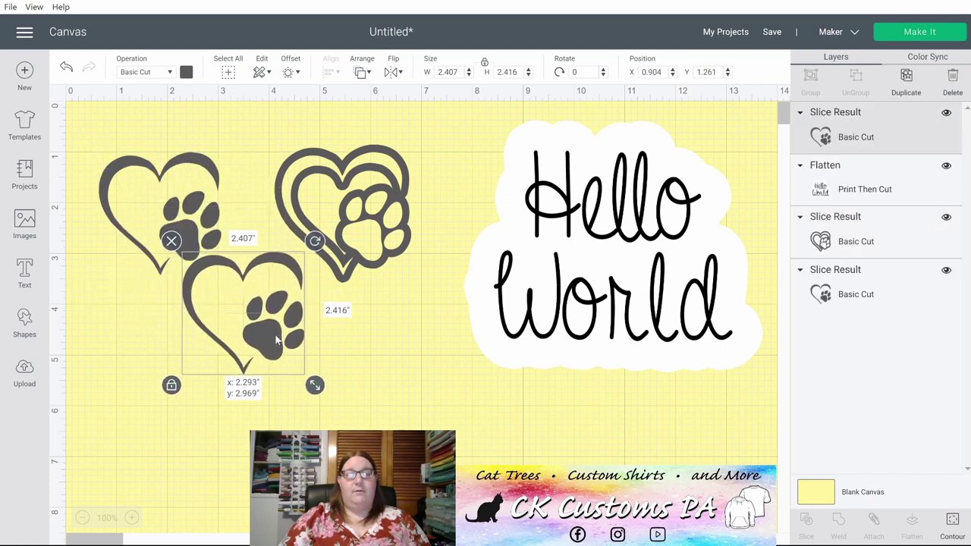
{"action": "left_click", "coordinate": [950, 525]}
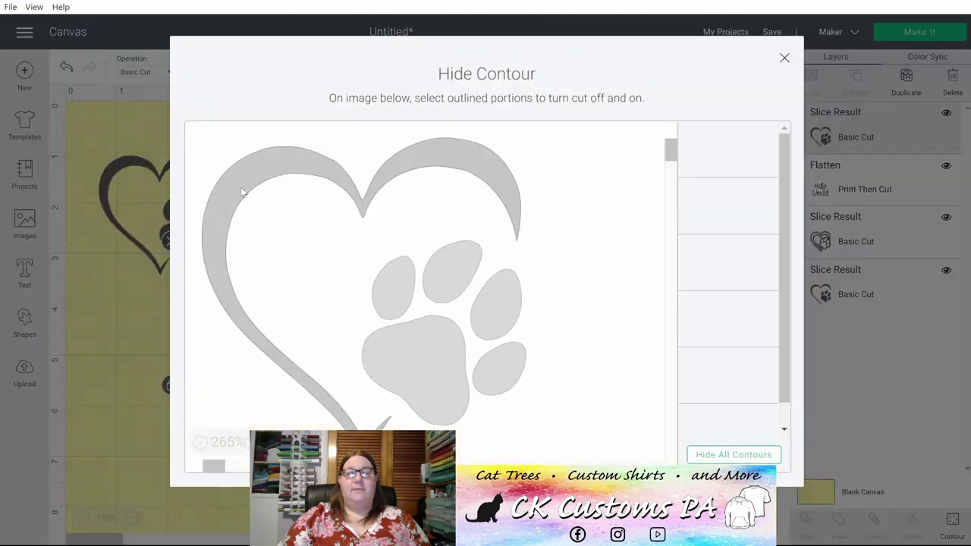
{"action": "left_click", "coordinate": [239, 186]}
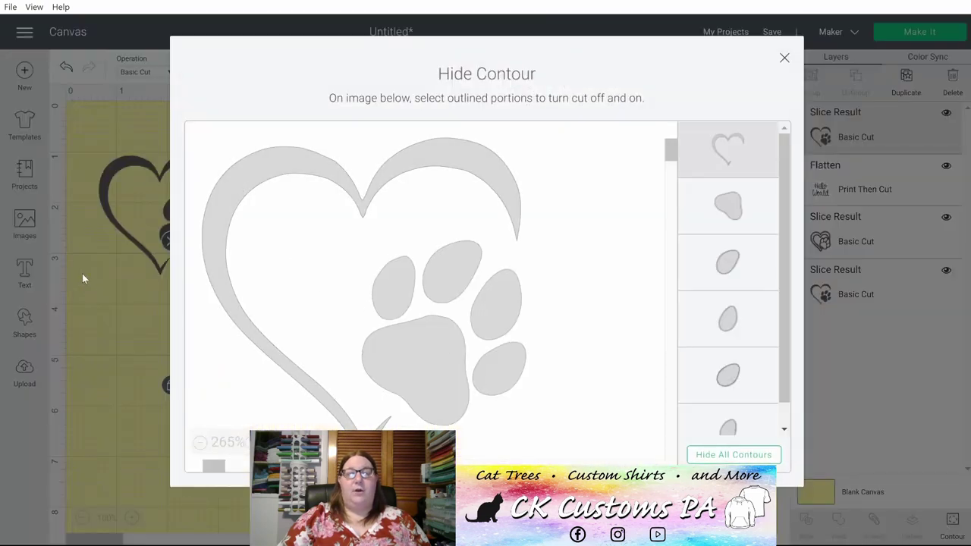
{"action": "left_click", "coordinate": [94, 296]}
Step: Hide the paw pad and toe contours of the original solid heart-and-paw slice so that only the heart is kept
{"action": "left_click", "coordinate": [179, 236]}
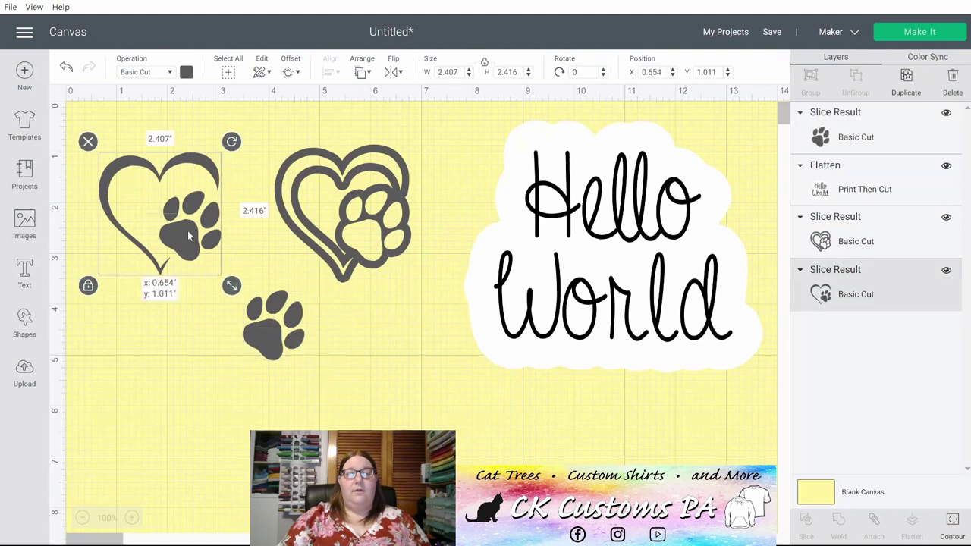
{"action": "left_click", "coordinate": [952, 521]}
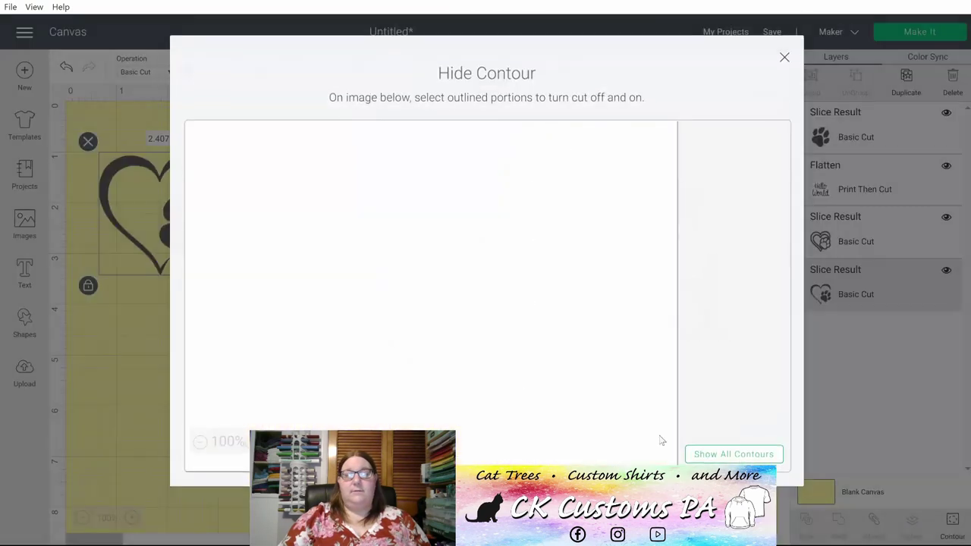
{"action": "left_click", "coordinate": [424, 343]}
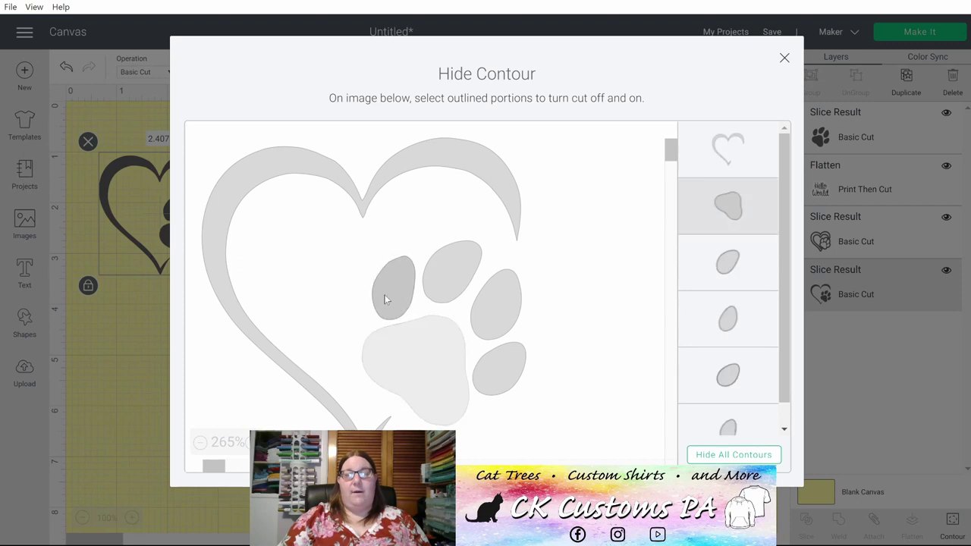
{"action": "left_click", "coordinate": [390, 293]}
{"action": "left_click", "coordinate": [514, 326]}
{"action": "left_click", "coordinate": [498, 368]}
{"action": "left_click", "coordinate": [118, 349]}
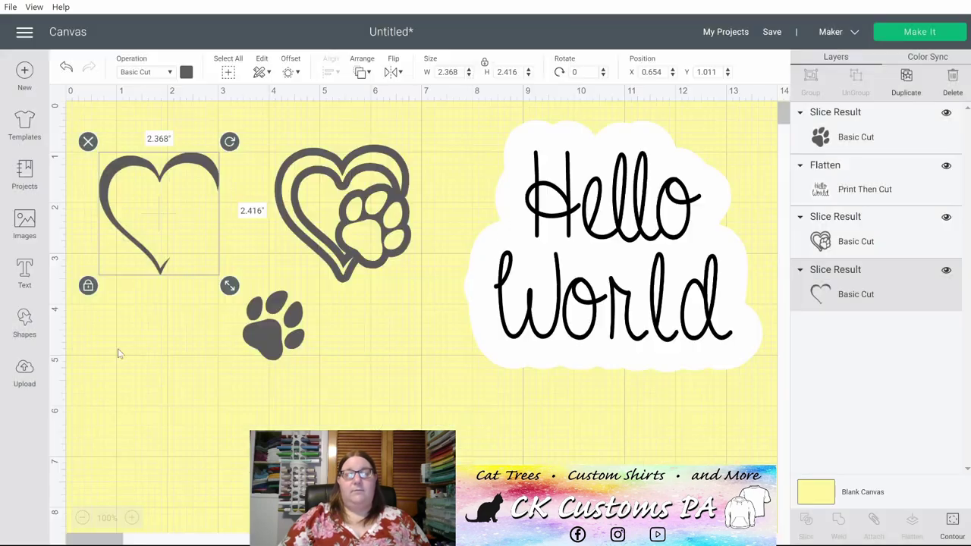
Step: Move the separate paw back into the heart at about X 1.93, Y 1.75 and color the heart red
{"action": "left_click", "coordinate": [277, 345]}
{"action": "left_click_drag", "start_coordinate": [277, 345], "coordinate": [196, 251]}
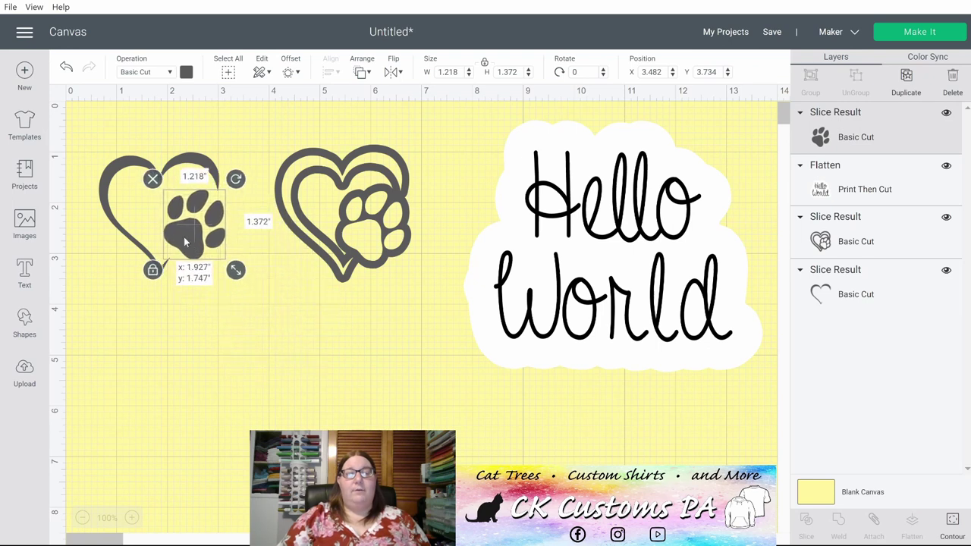
{"action": "left_click", "coordinate": [110, 178]}
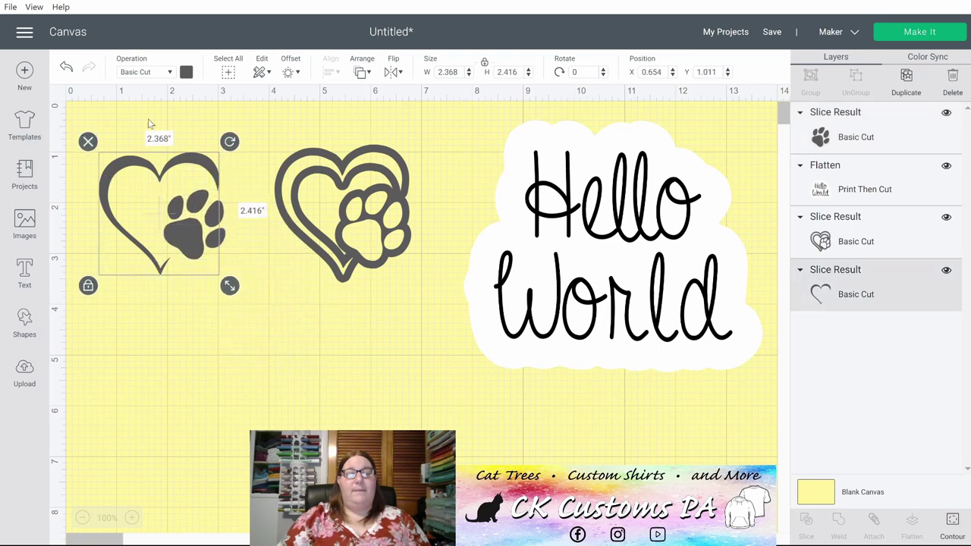
{"action": "left_click", "coordinate": [186, 72]}
{"action": "left_click", "coordinate": [201, 181]}
{"action": "left_click", "coordinate": [221, 370]}
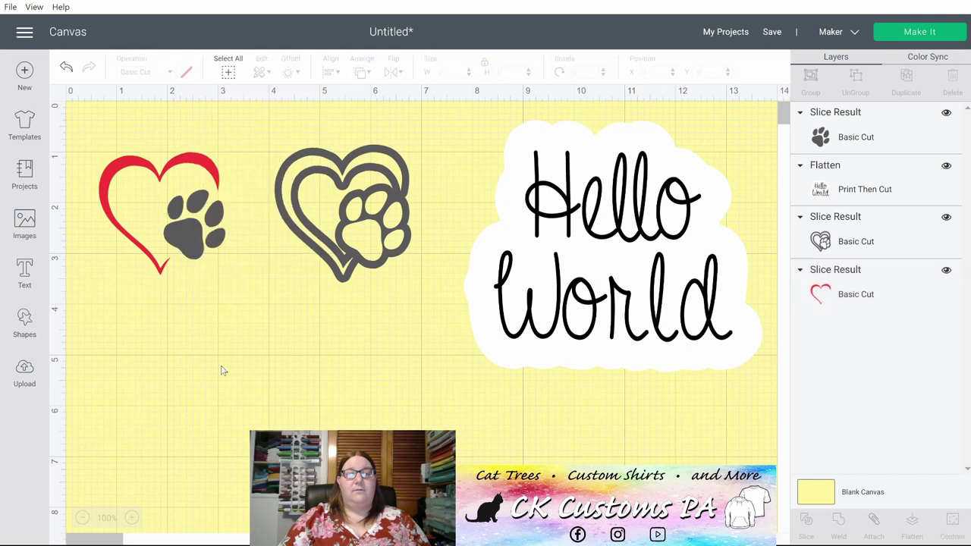
Step: Select the gray paw and the red heart in turn to examine them as separate layers
{"action": "left_click", "coordinate": [855, 137]}
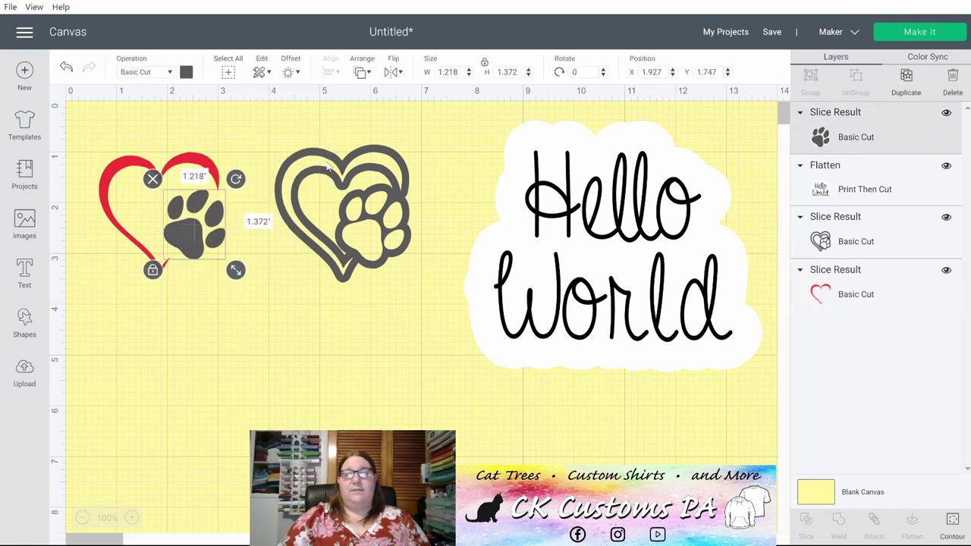
{"action": "left_click", "coordinate": [188, 164]}
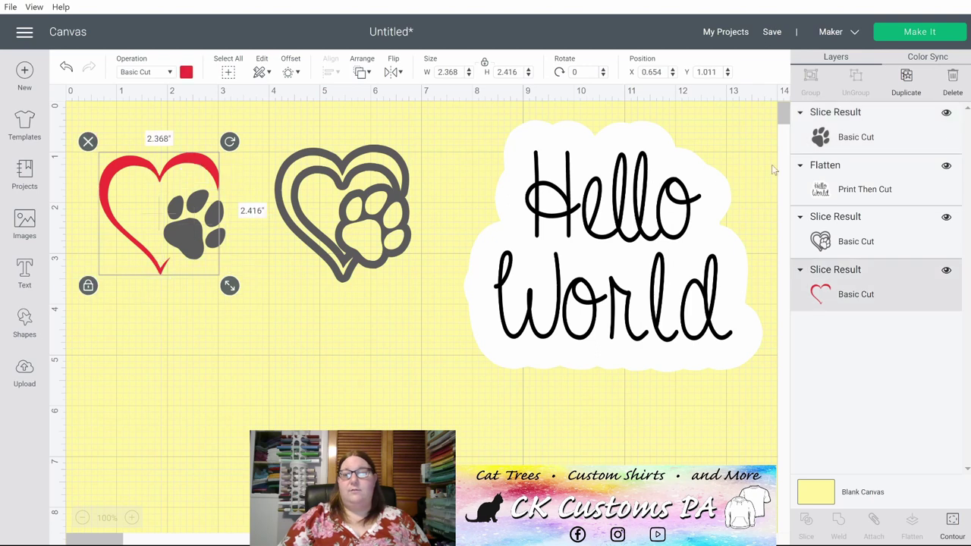
{"action": "left_click", "coordinate": [851, 131]}
{"action": "left_click", "coordinate": [859, 286]}
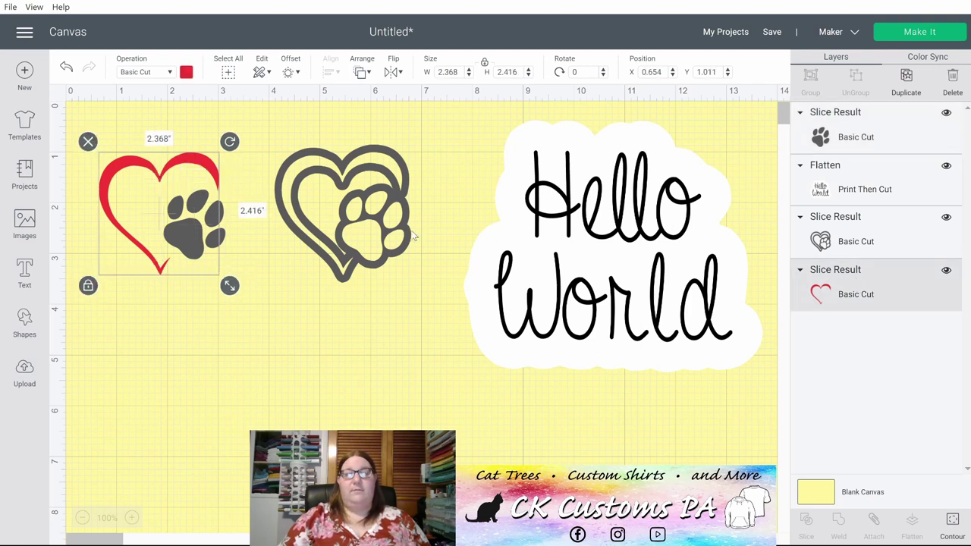
Step: Shift the outlined heart-and-paw slice to about X 3.89, Y 0.86 and hide its thin heart-shaped cutout contour between the two outlines
{"action": "left_click", "coordinate": [373, 230]}
{"action": "mouse_move", "coordinate": [363, 218]}
{"action": "left_mouse_down"}
{"action": "mouse_move", "coordinate": [334, 252]}
{"action": "mouse_move", "coordinate": [351, 243]}
{"action": "mouse_move", "coordinate": [354, 226]}
{"action": "left_mouse_up"}
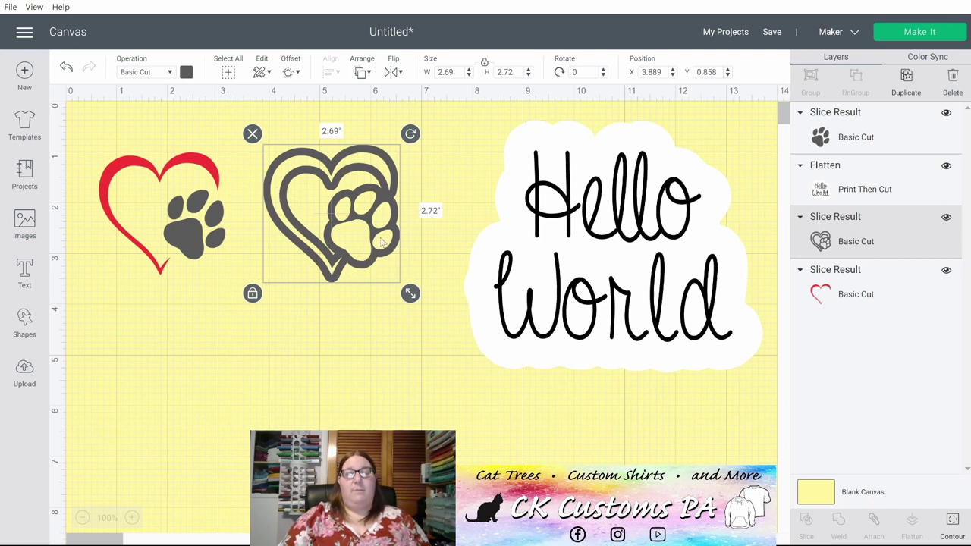
{"action": "left_click", "coordinate": [952, 522]}
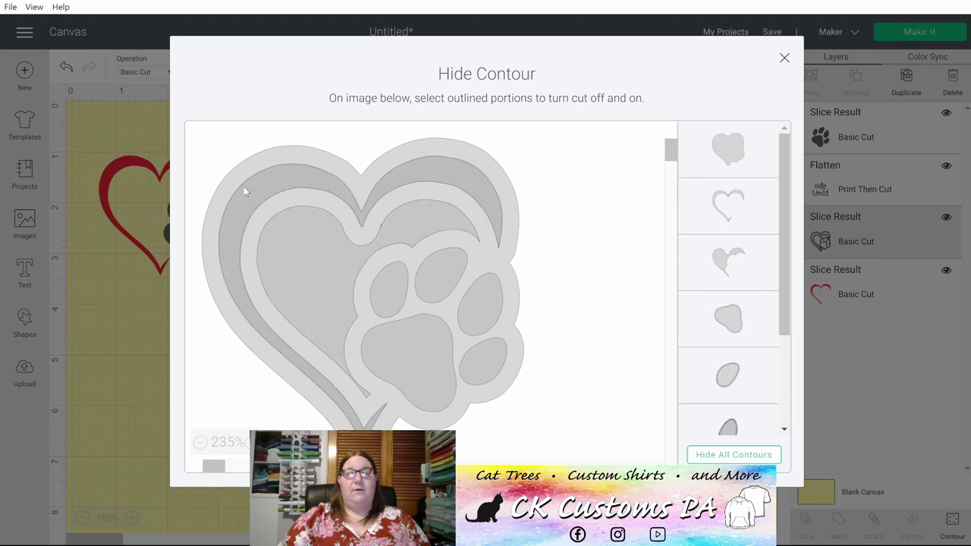
{"action": "left_click", "coordinate": [245, 192]}
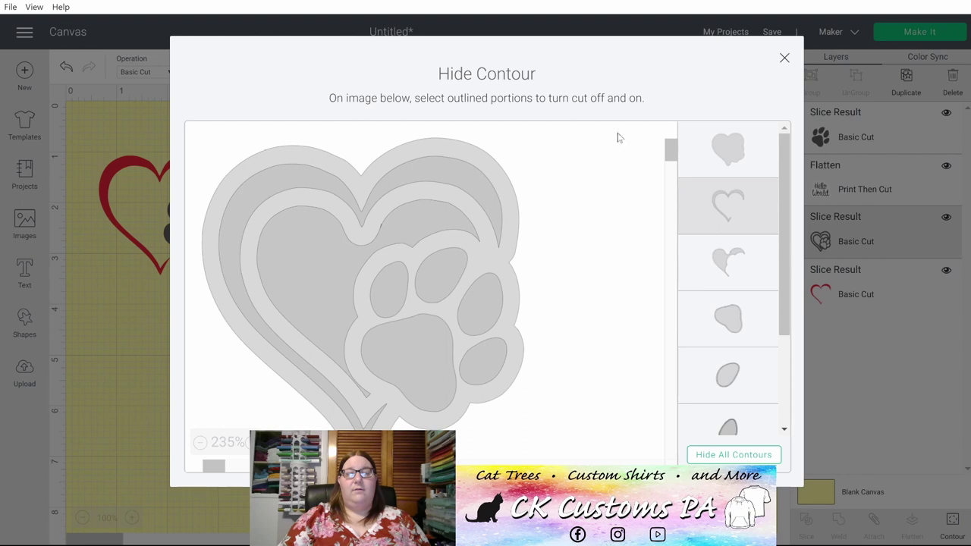
{"action": "left_click", "coordinate": [784, 59]}
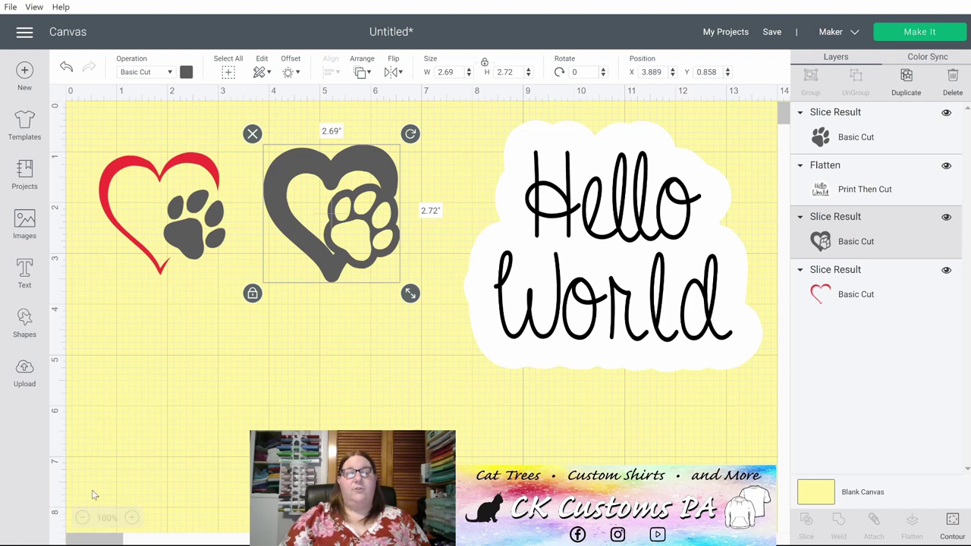
Step: Cycle the canvas grid through no gridlines to major gridlines only
{"action": "left_click", "coordinate": [131, 518]}
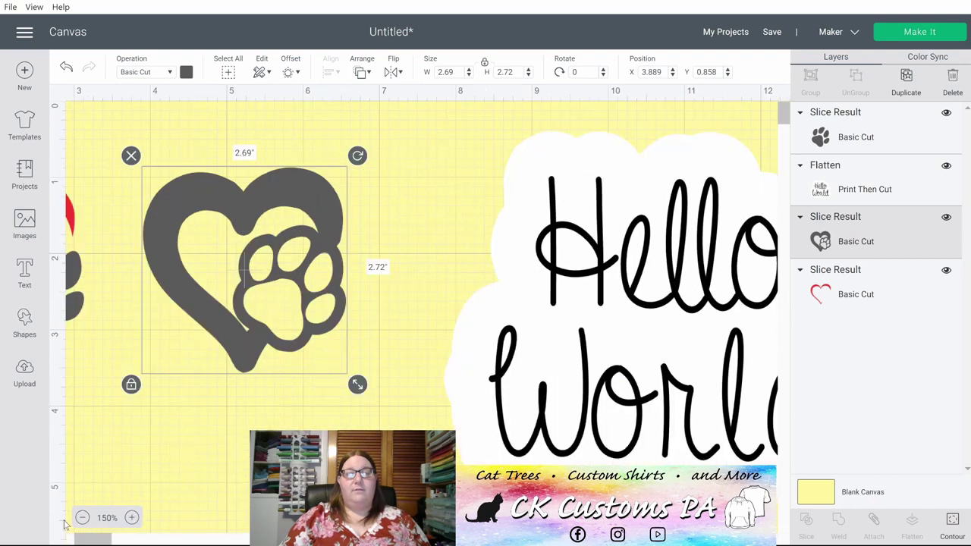
{"action": "left_click", "coordinate": [84, 518]}
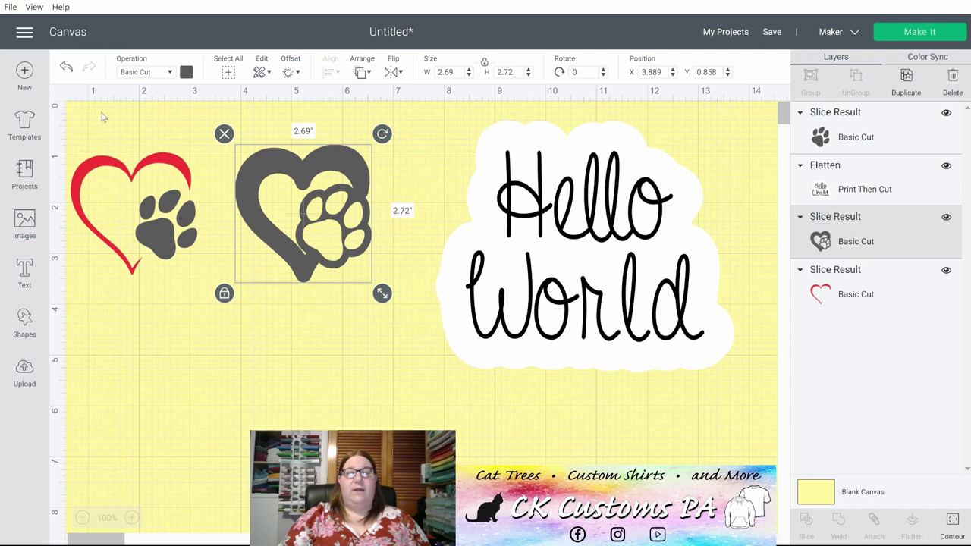
{"action": "left_click", "coordinate": [54, 97]}
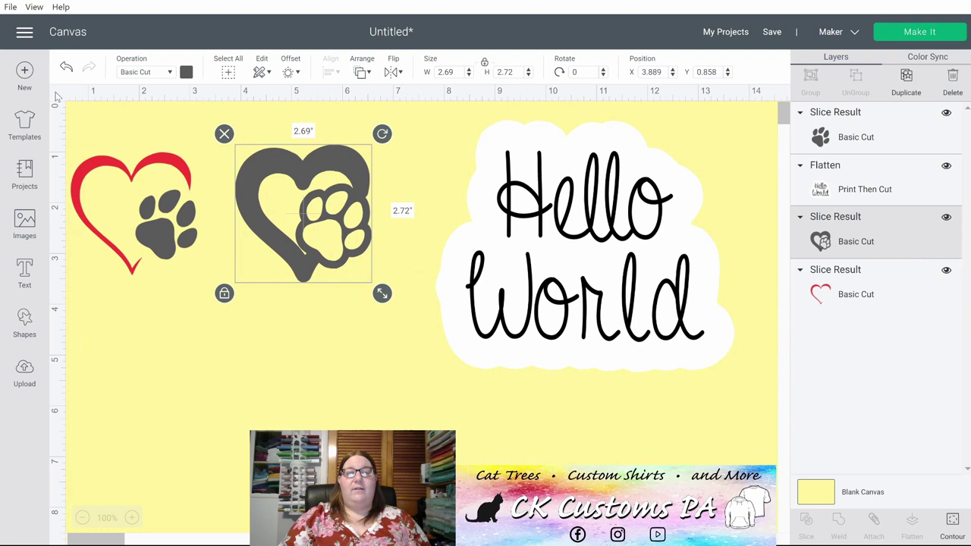
{"action": "left_click", "coordinate": [55, 96]}
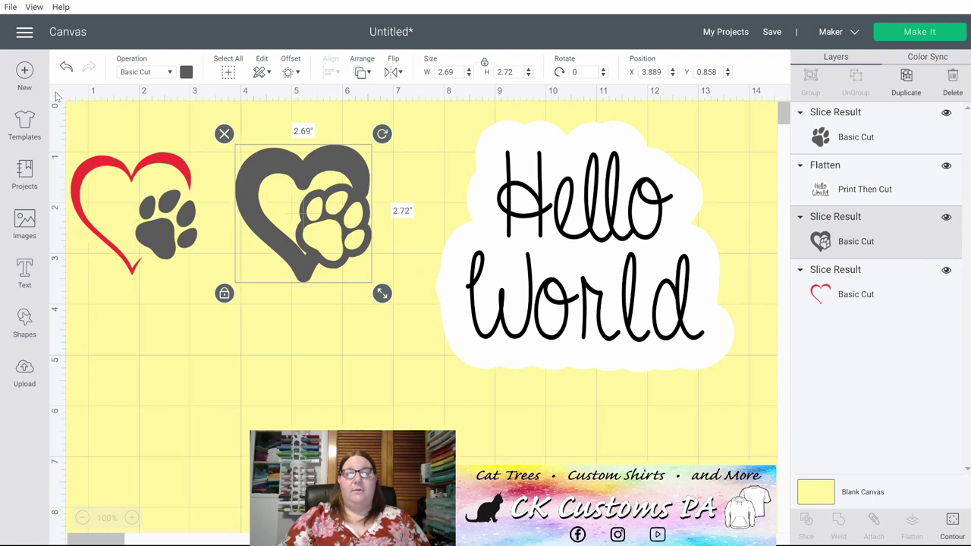